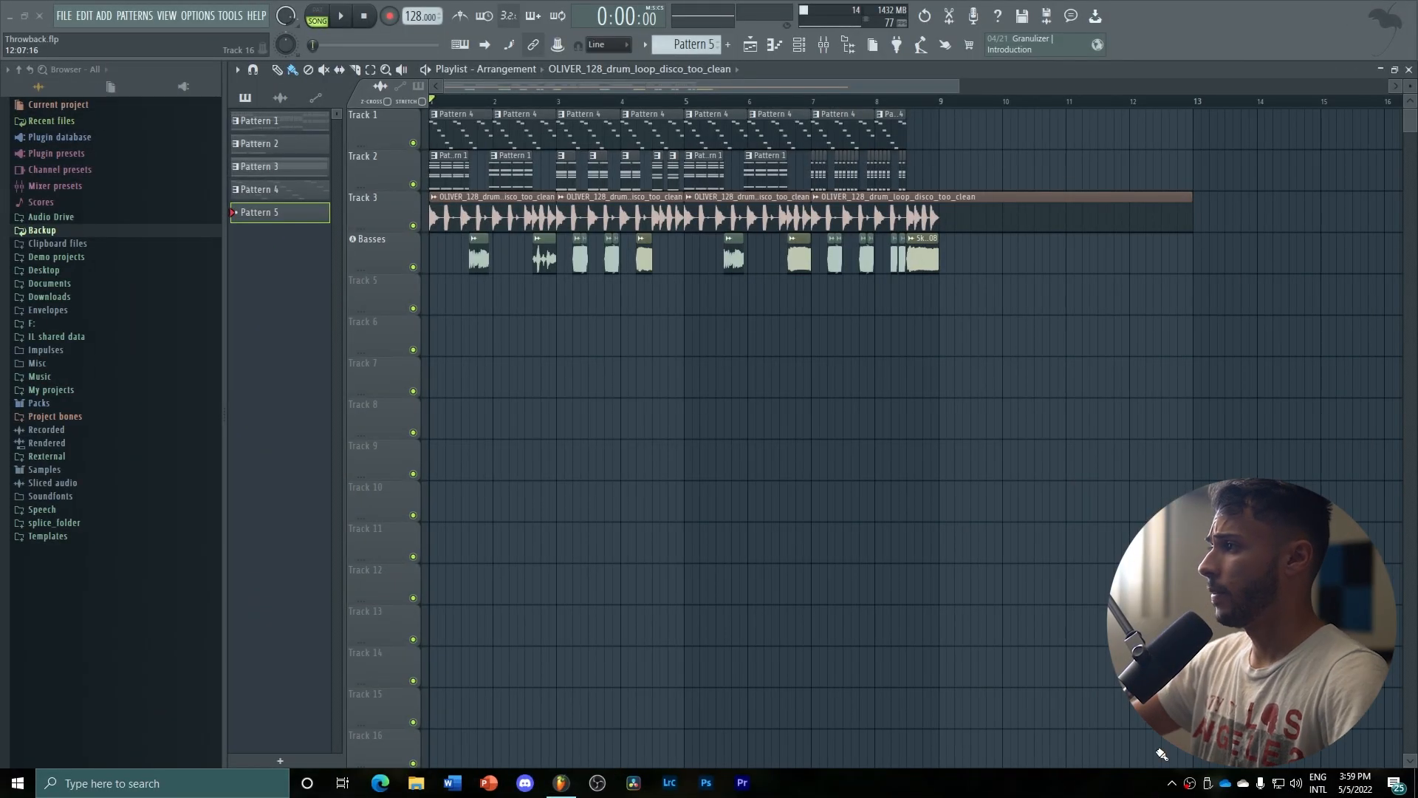
Play the full playlist arrangement from the start, and stop playback after about 15 seconds
left_click_drag(960, 87, 870, 93)
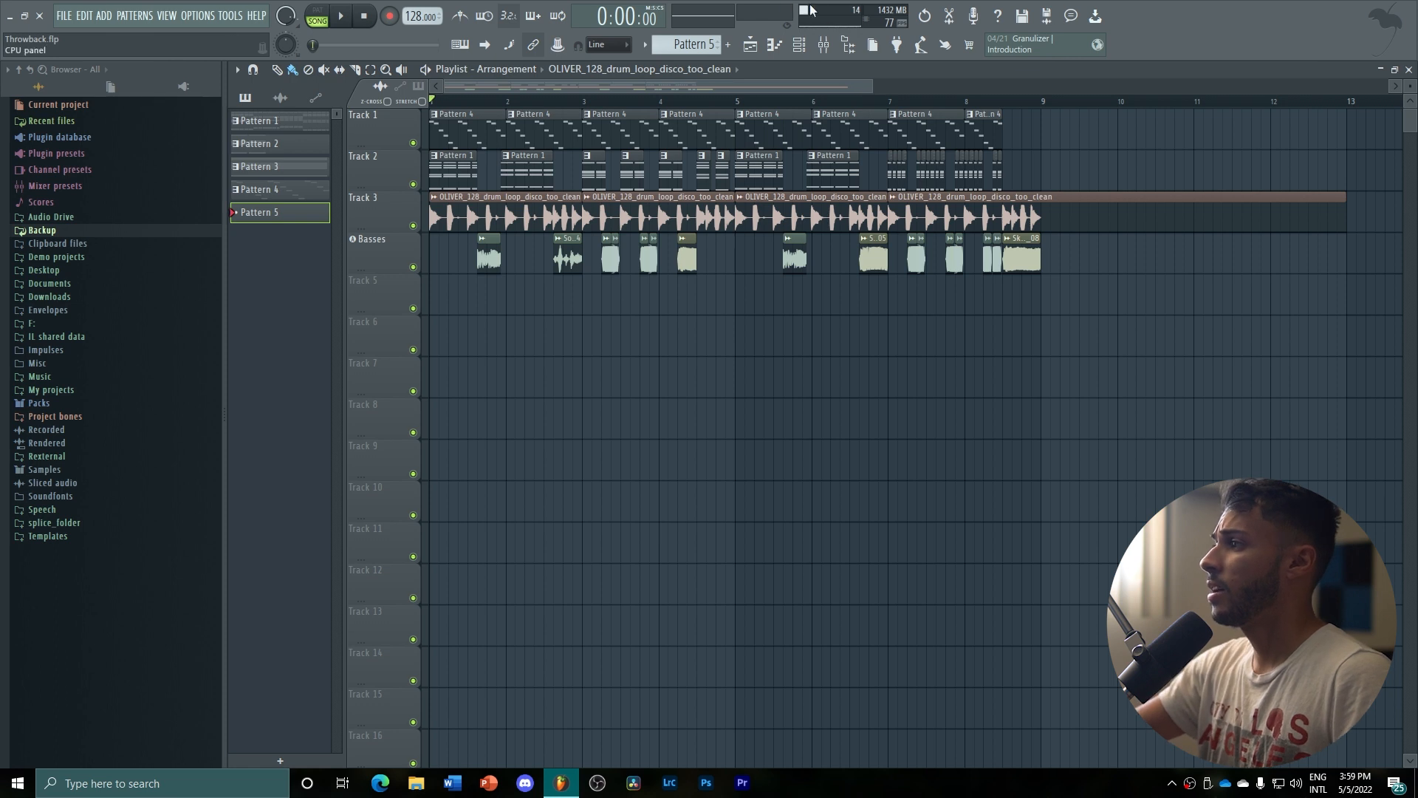
left_click_drag(873, 81, 779, 79)
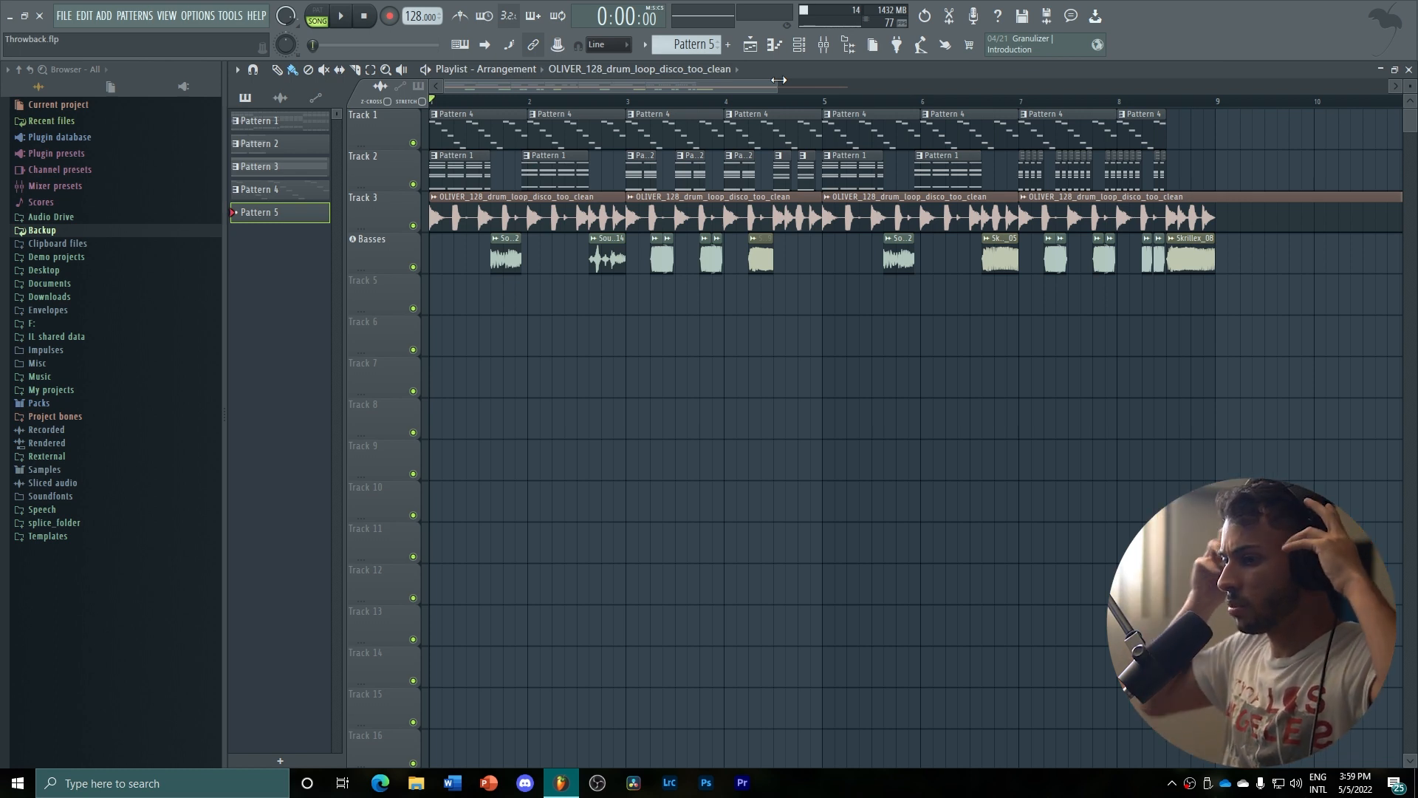
left_click_drag(779, 81, 705, 80)
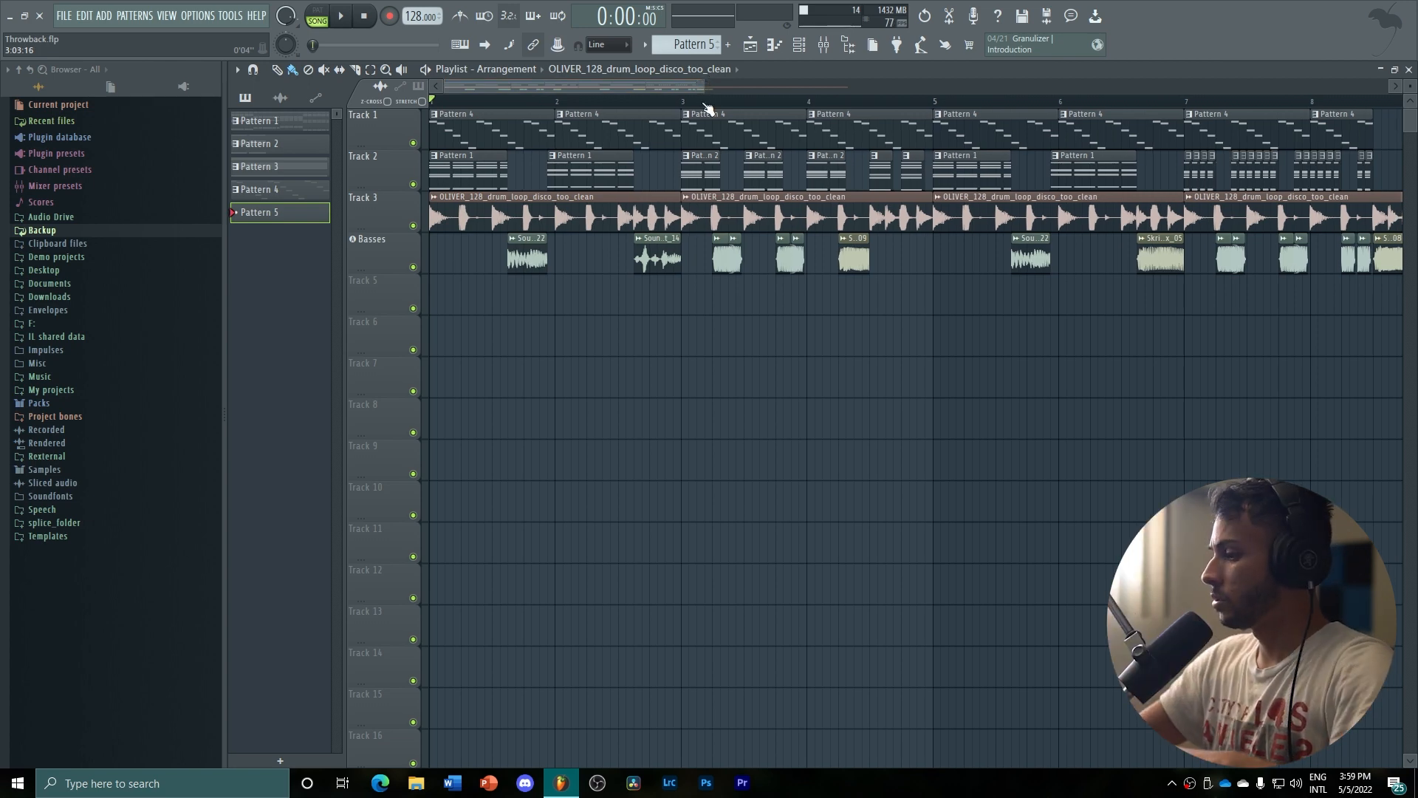
key("space")
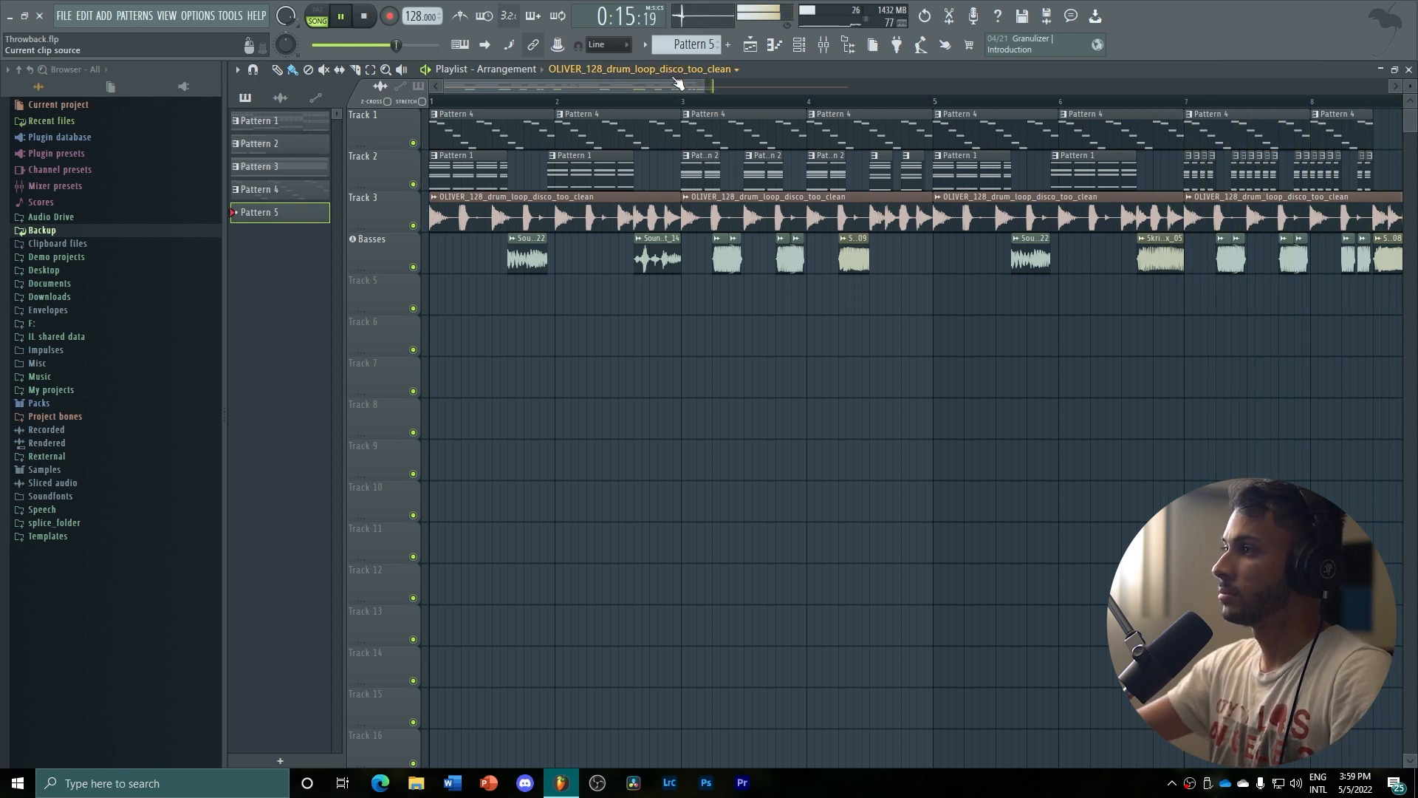
left_click_drag(674, 86, 637, 96)
key("space")
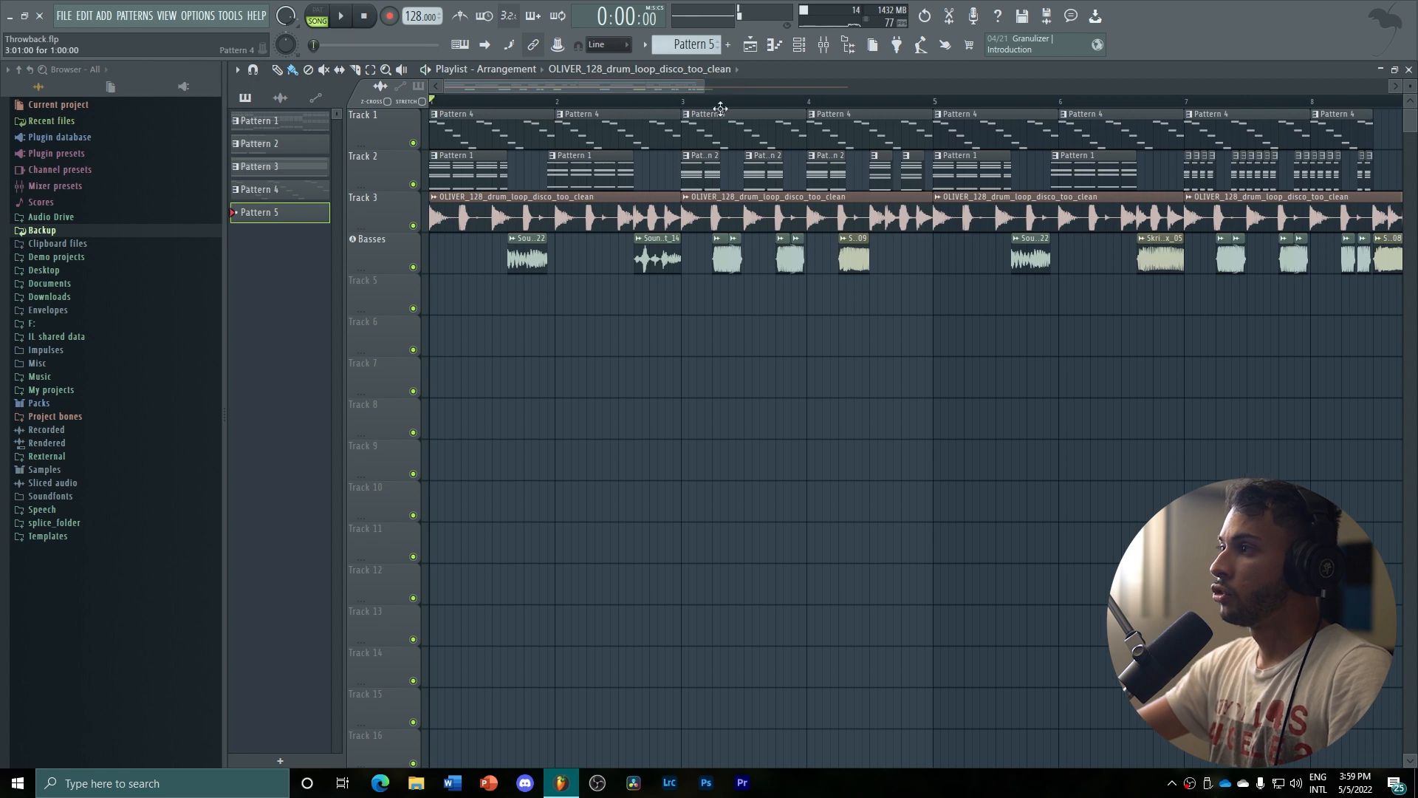
Solo the drum loop on Track 3 in the playlist and play it
left_click_drag(740, 97, 781, 113)
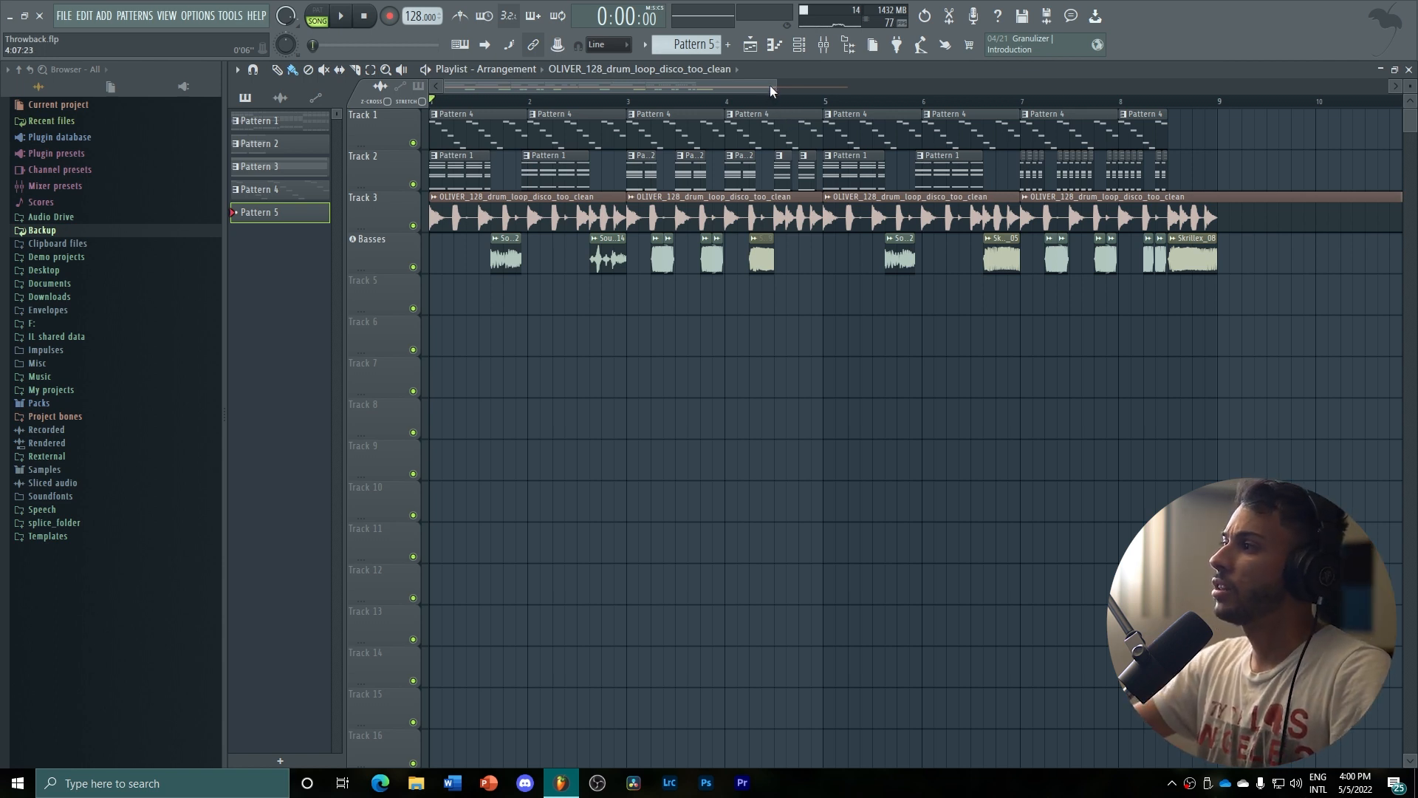
left_click_drag(770, 91, 633, 91)
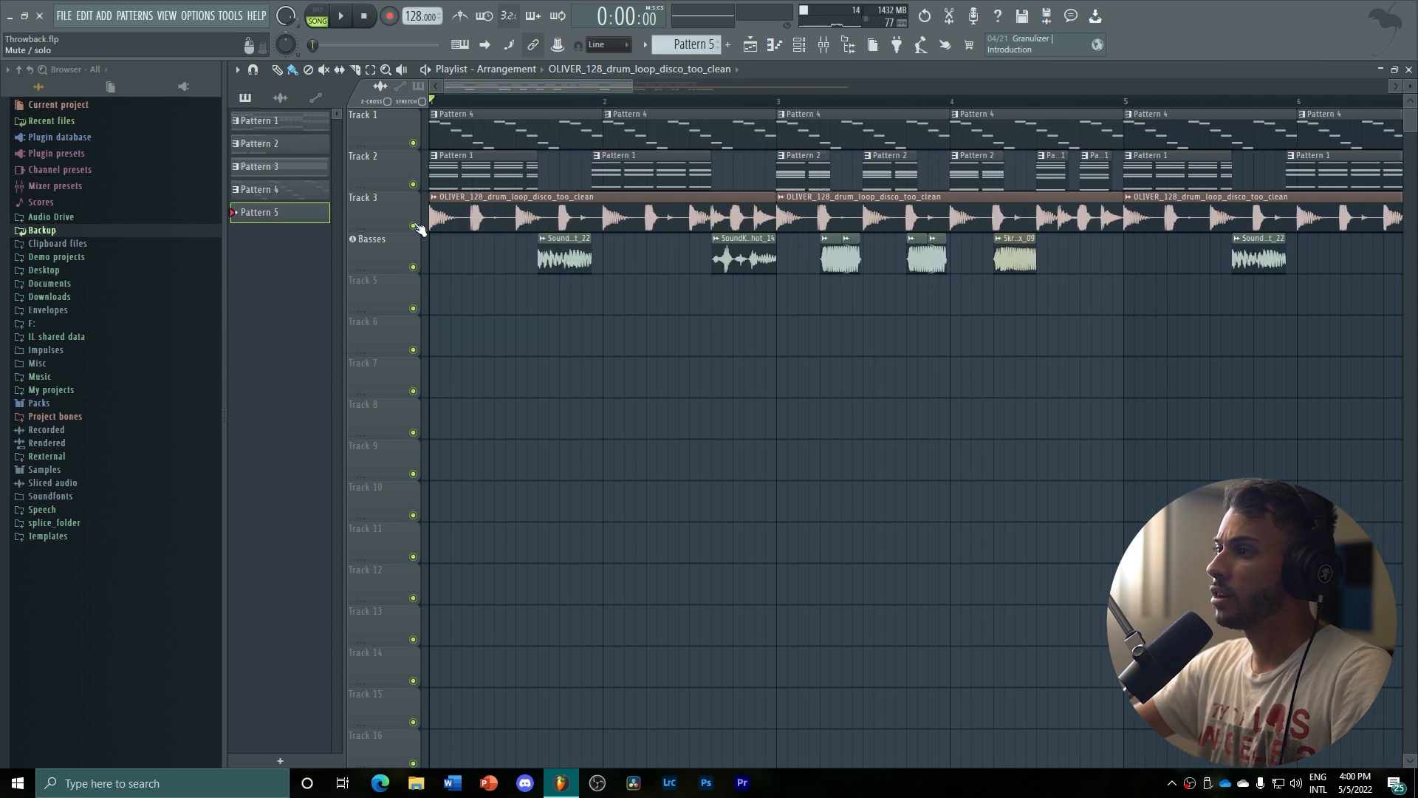
right_click(413, 225)
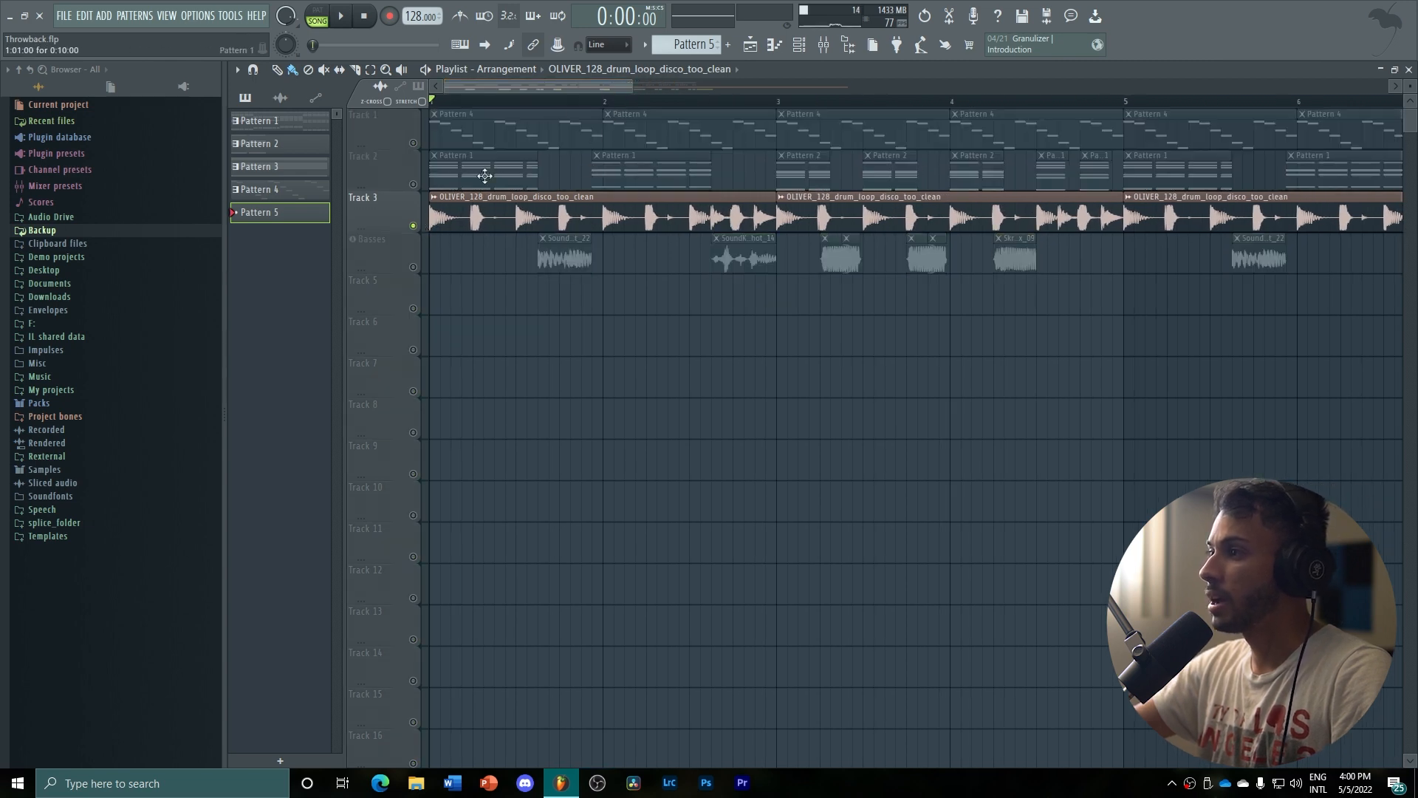
left_click_drag(633, 86, 570, 85)
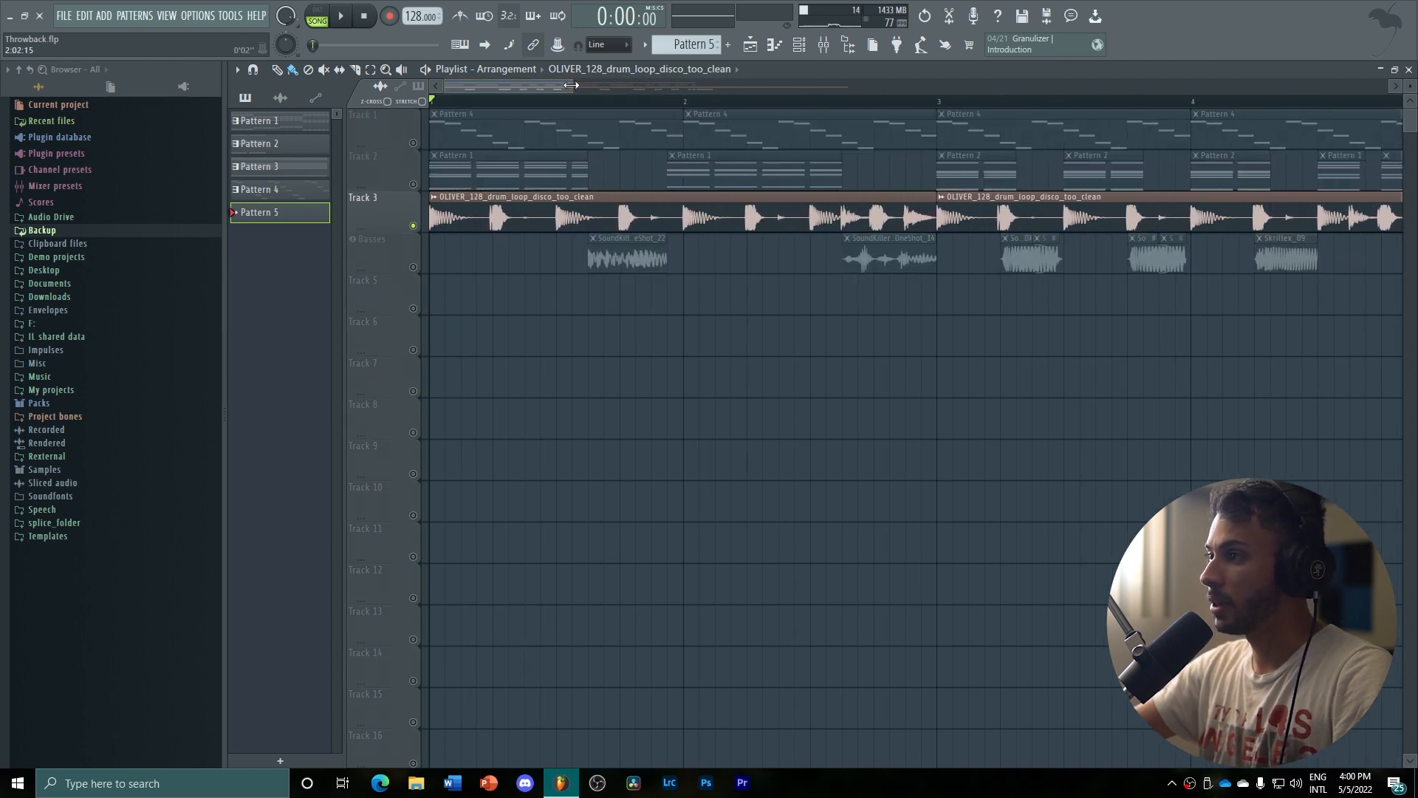
key("space")
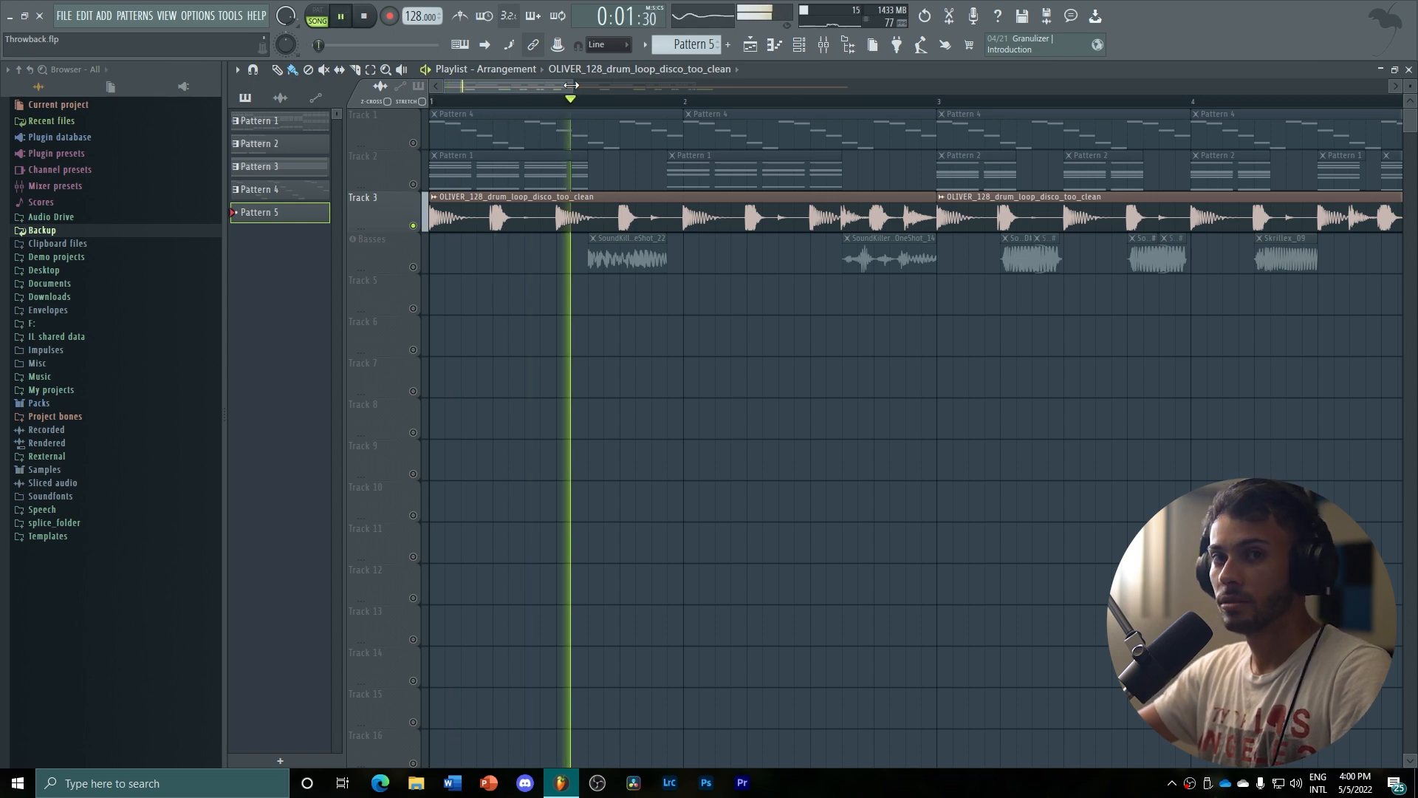
Show the drum loop's mixer channel, stop playback and examine the volume curve in its ShaperBox2 effect
left_click(823, 46)
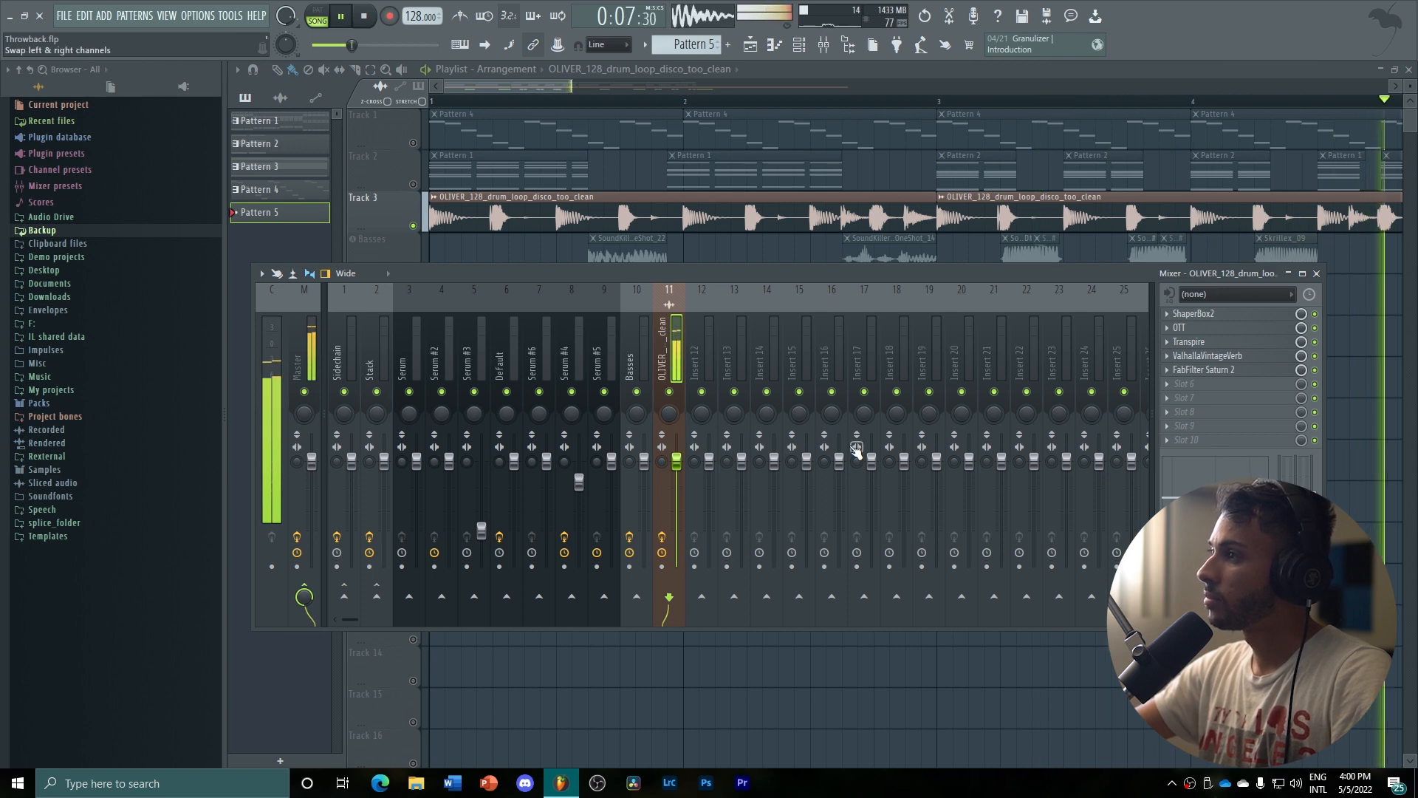
key("space")
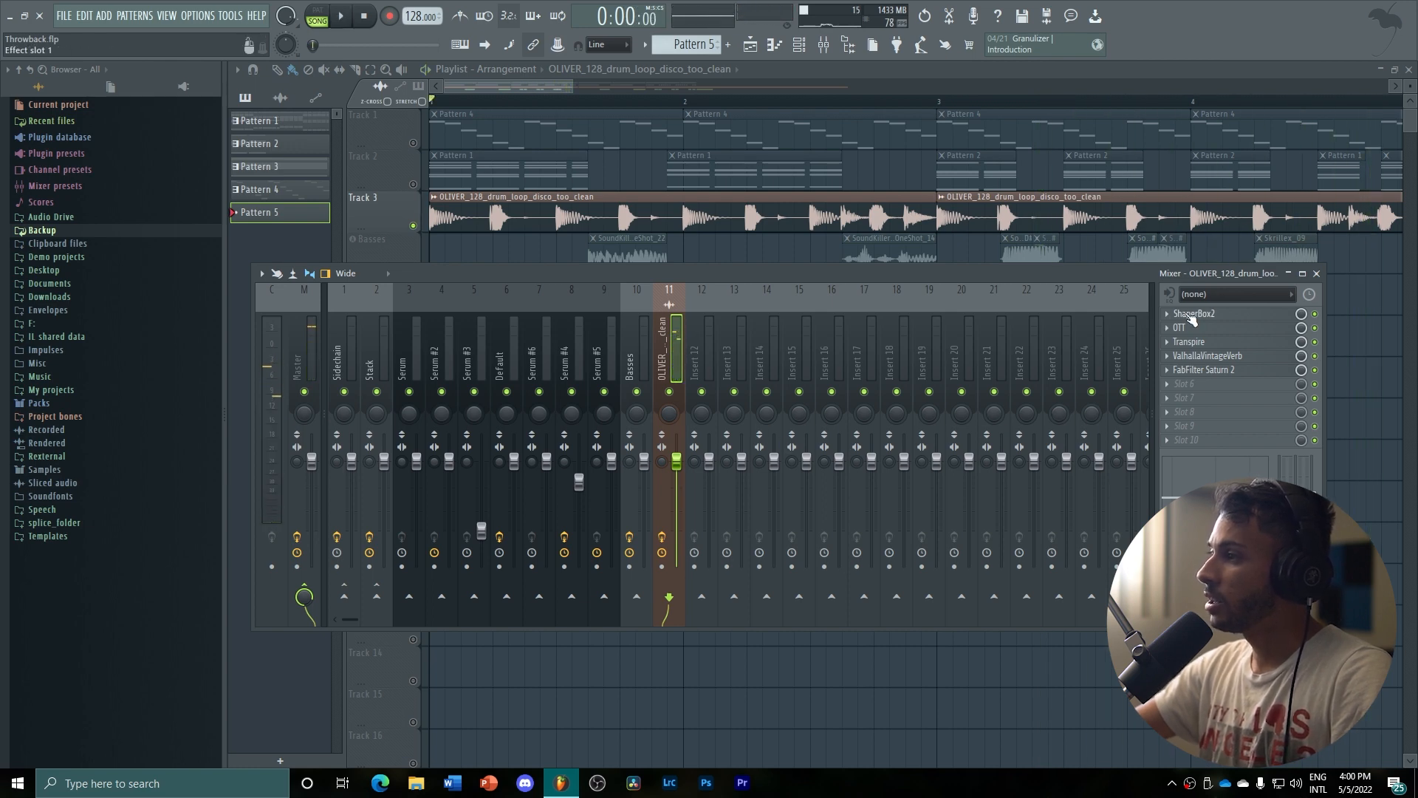
left_click(1192, 313)
left_click_drag(387, 155, 430, 95)
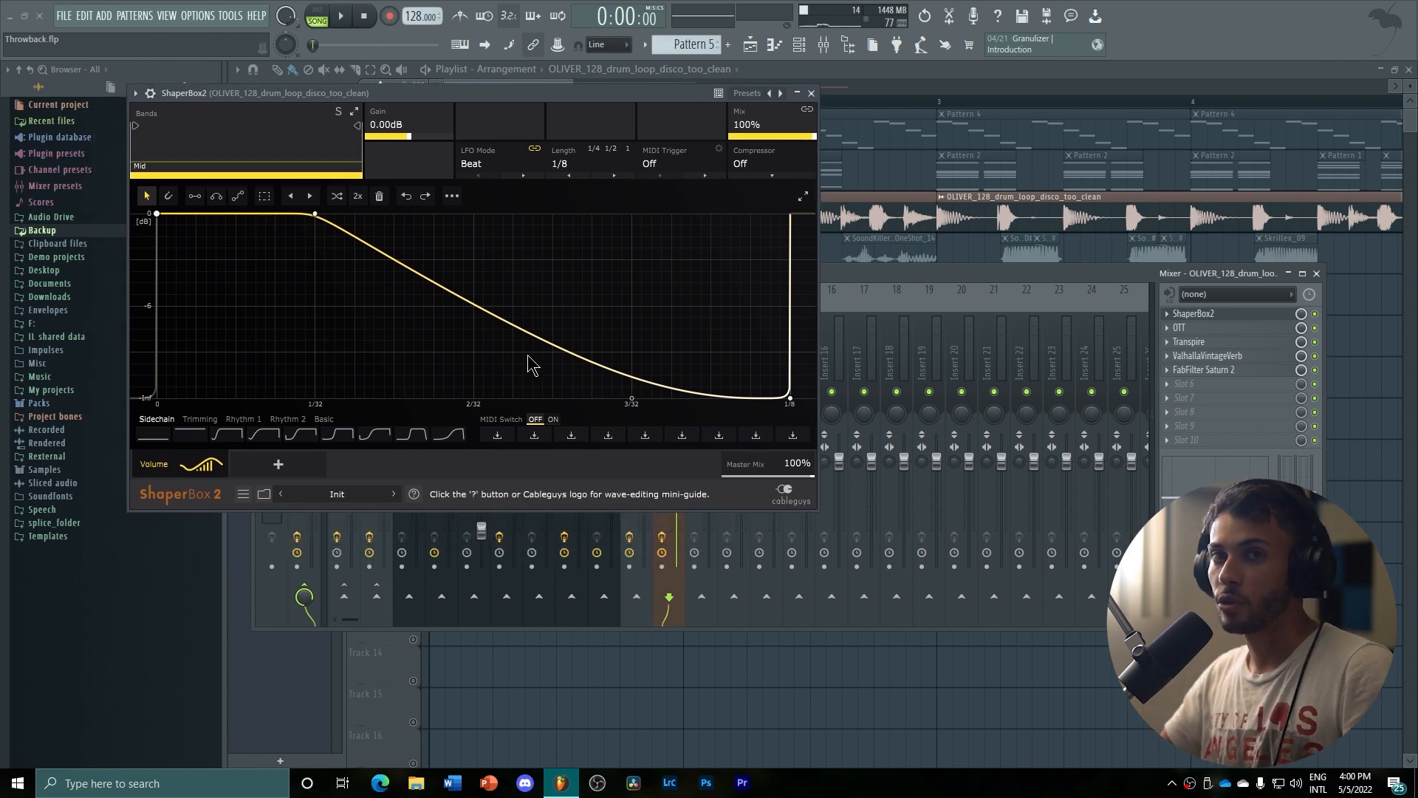
Examine the OTT and Transpire settings on the drum loop's mixer channel, then close the effect windows
left_click(1179, 327)
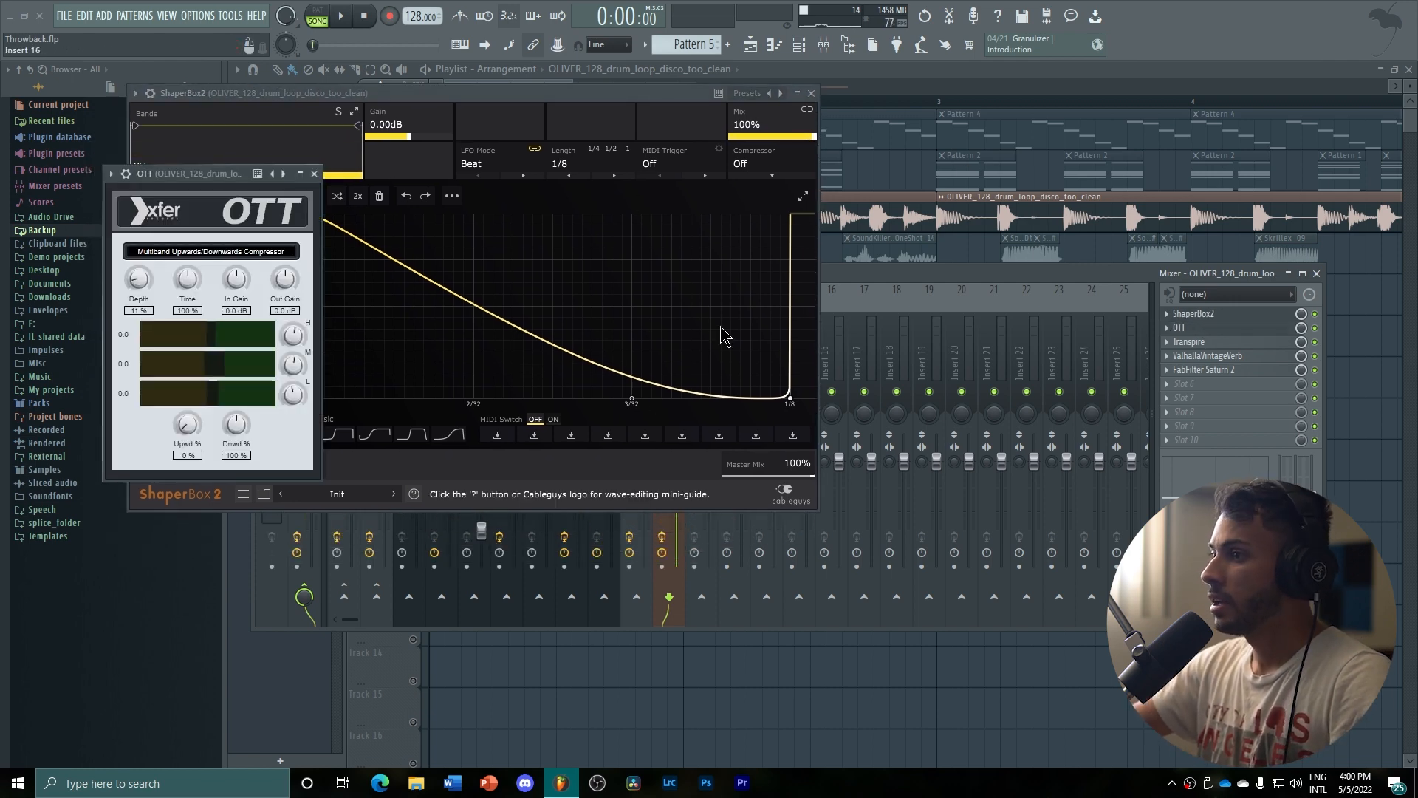
left_click(314, 174)
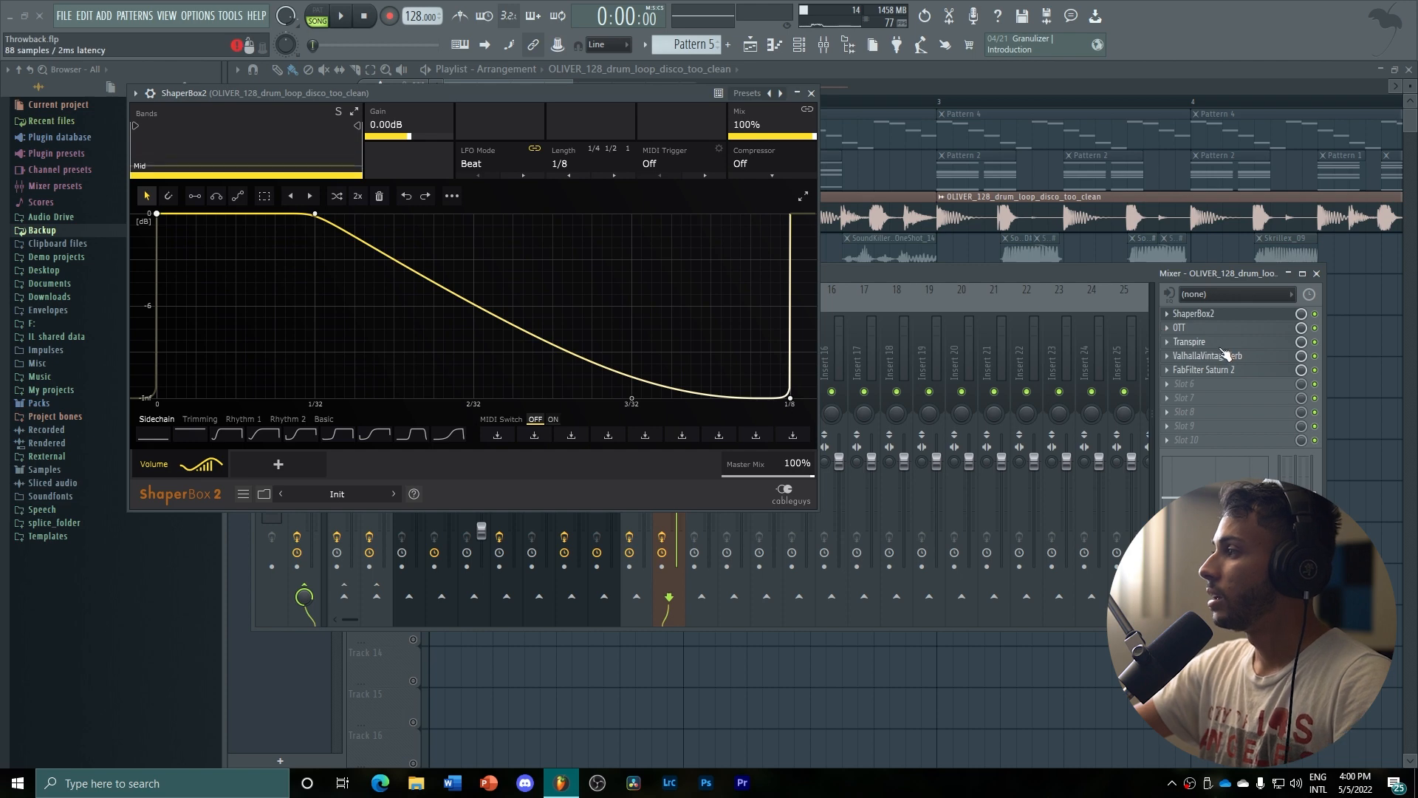
left_click(1189, 341)
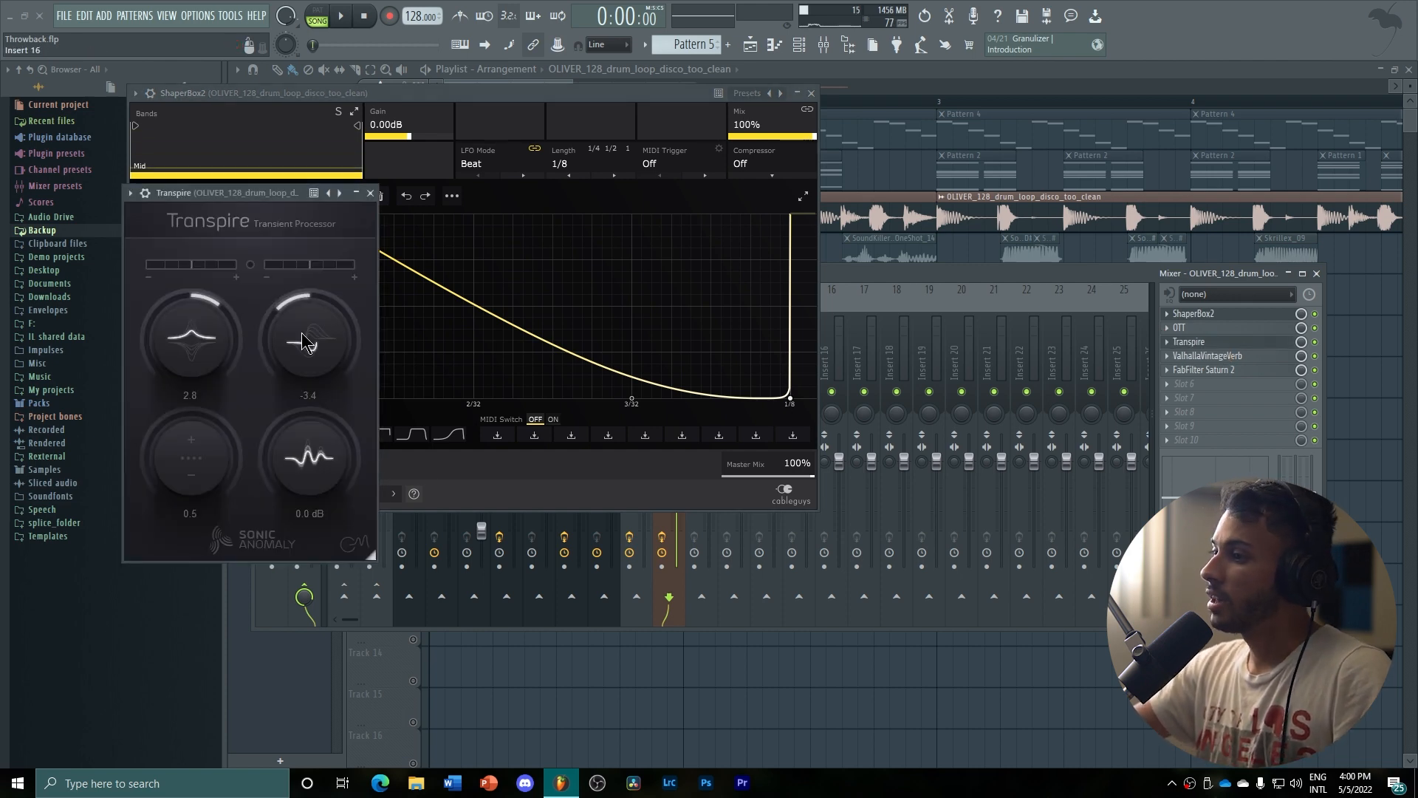
left_click(371, 193)
left_click(811, 94)
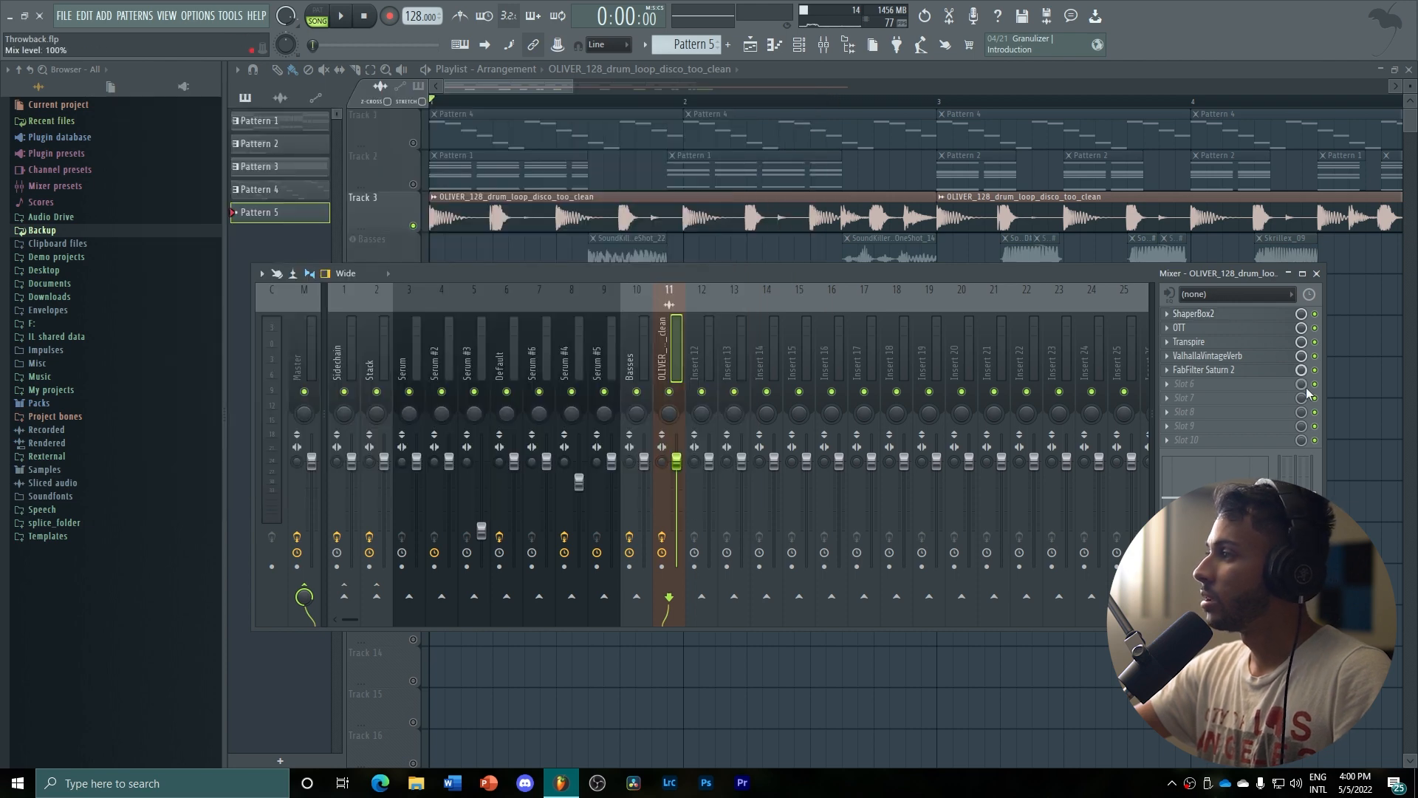
Examine the ValhallaVintageVerb and FabFilter Saturn 2 settings on the drum loop's mixer channel
left_click(1198, 357)
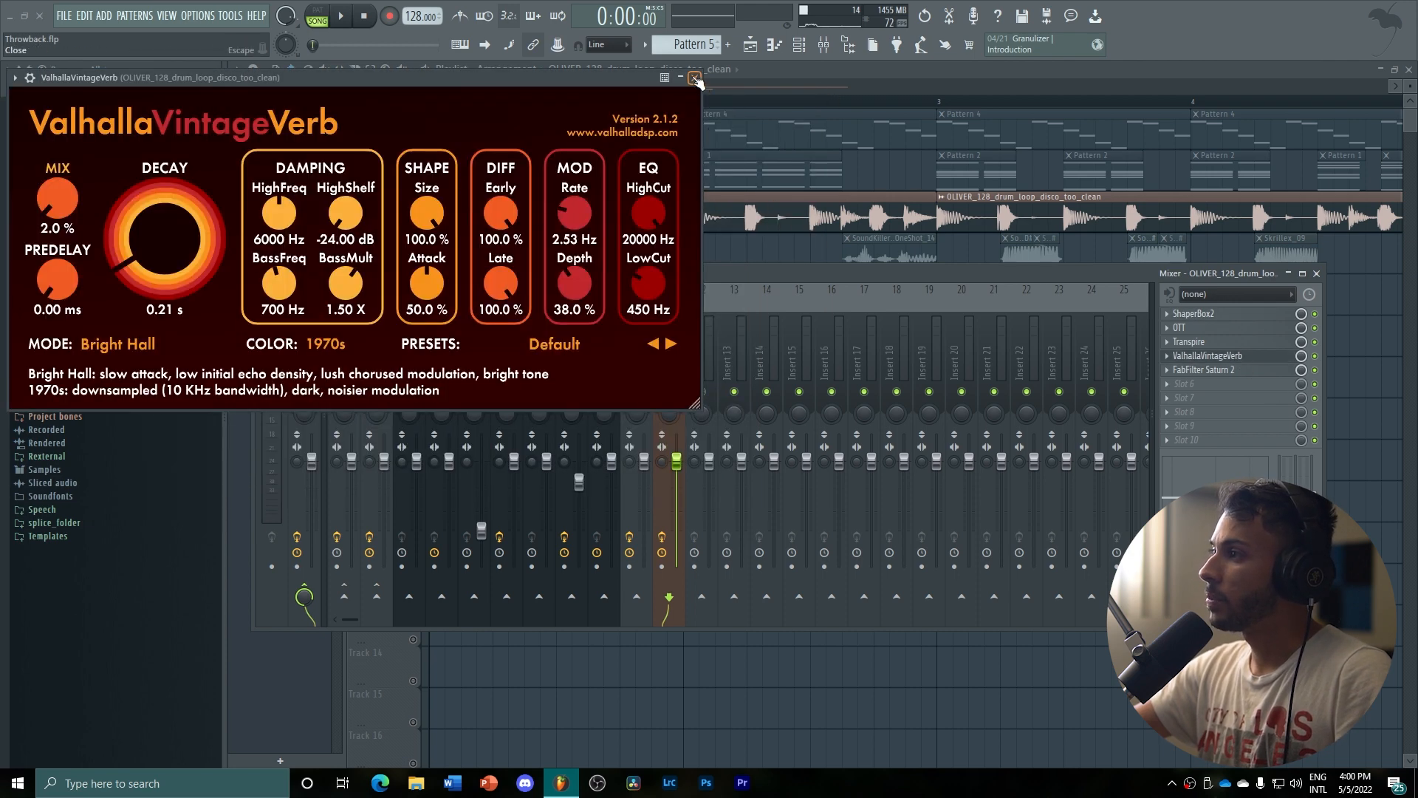
left_click(1195, 359)
left_click(1211, 370)
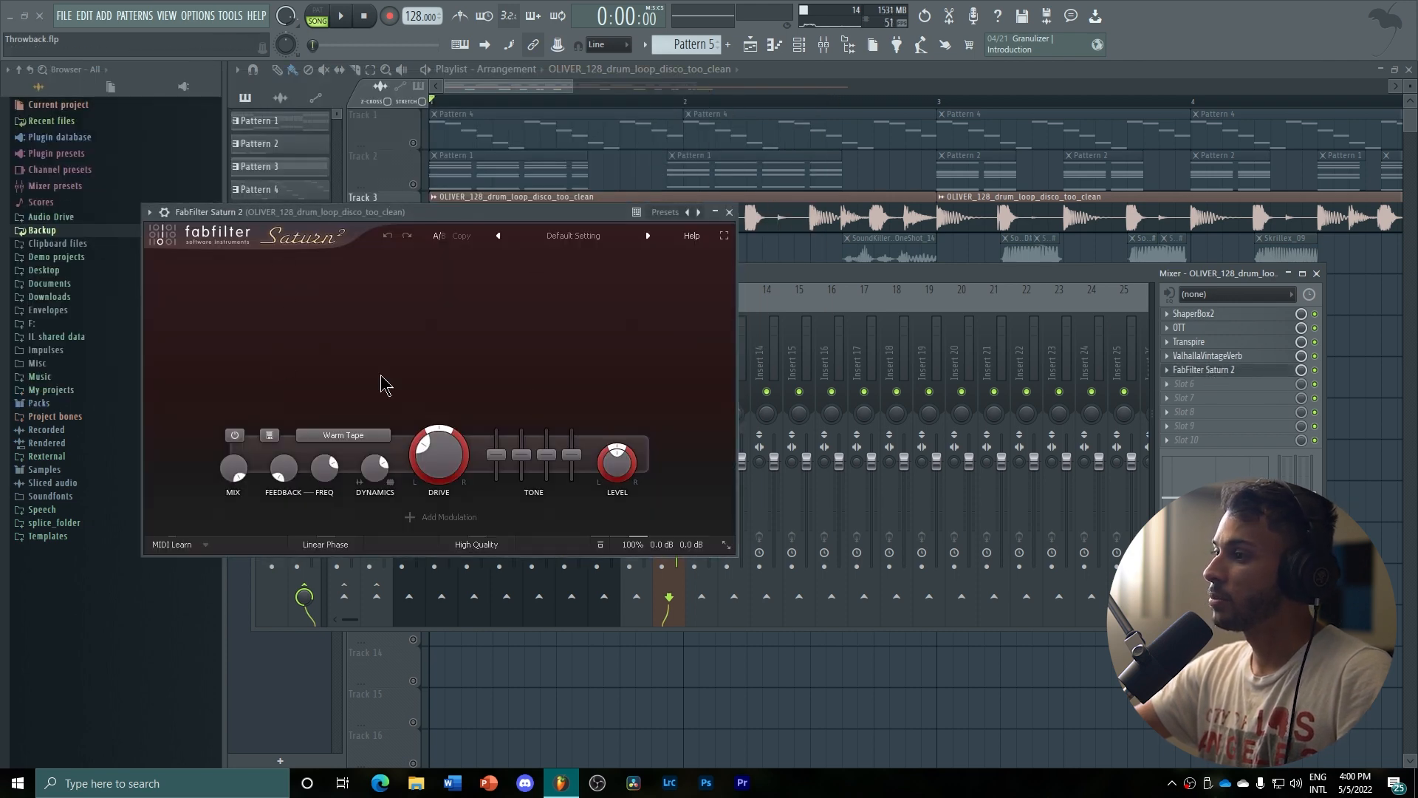
left_click(731, 215)
Solo Track 2, which holds the Pattern 1 and Pattern 2 clips, in the playlist
left_click_drag(573, 87, 798, 87)
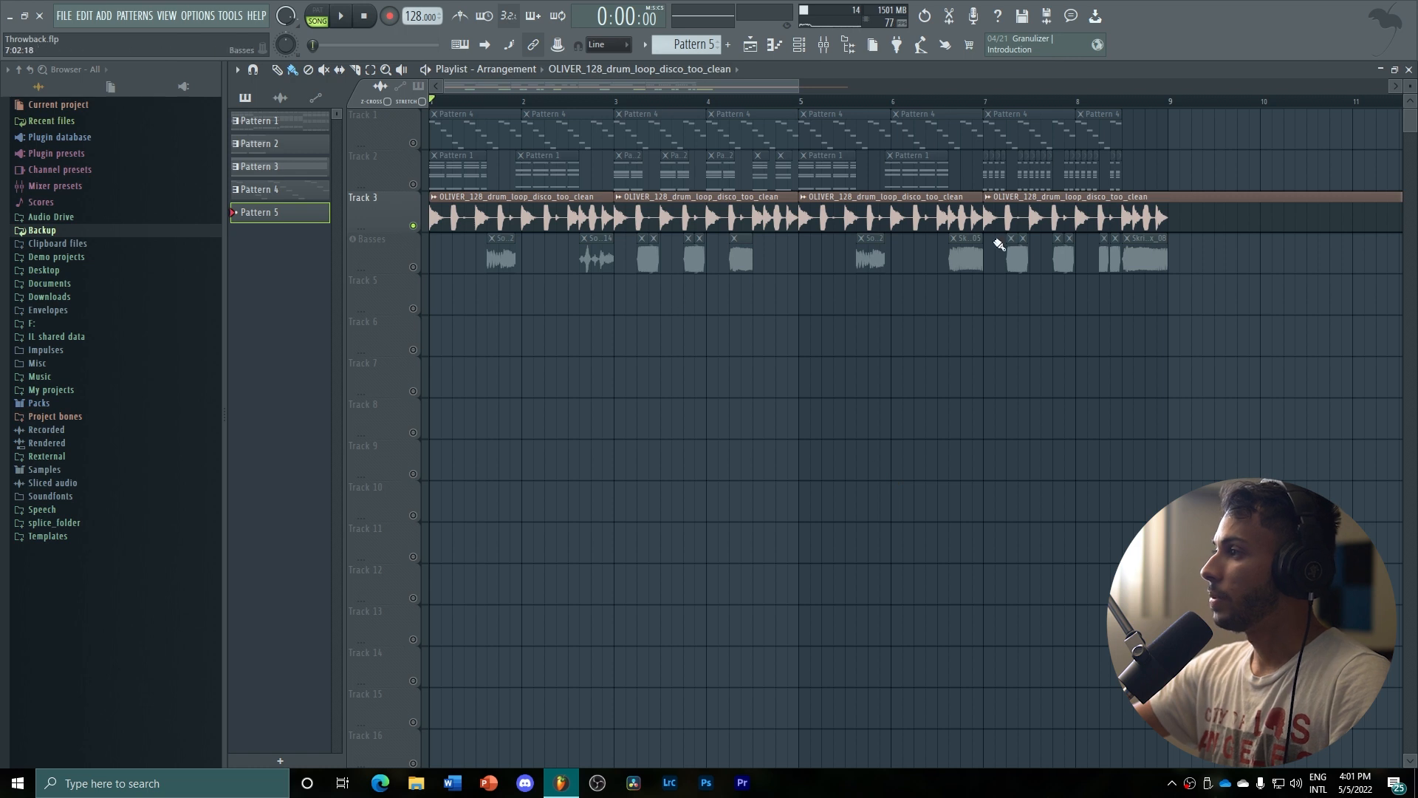
left_click_drag(803, 90, 704, 90)
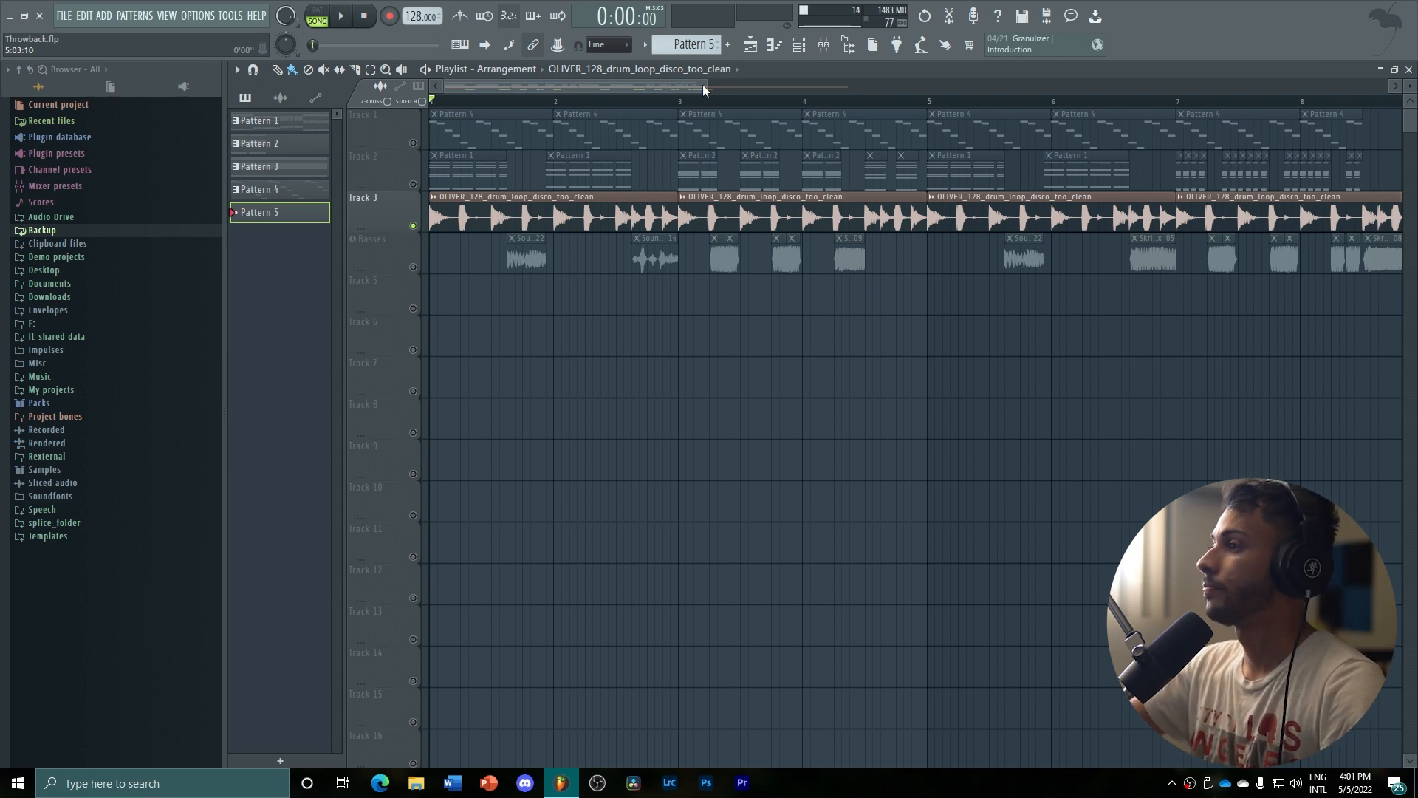
left_click_drag(702, 85, 853, 127)
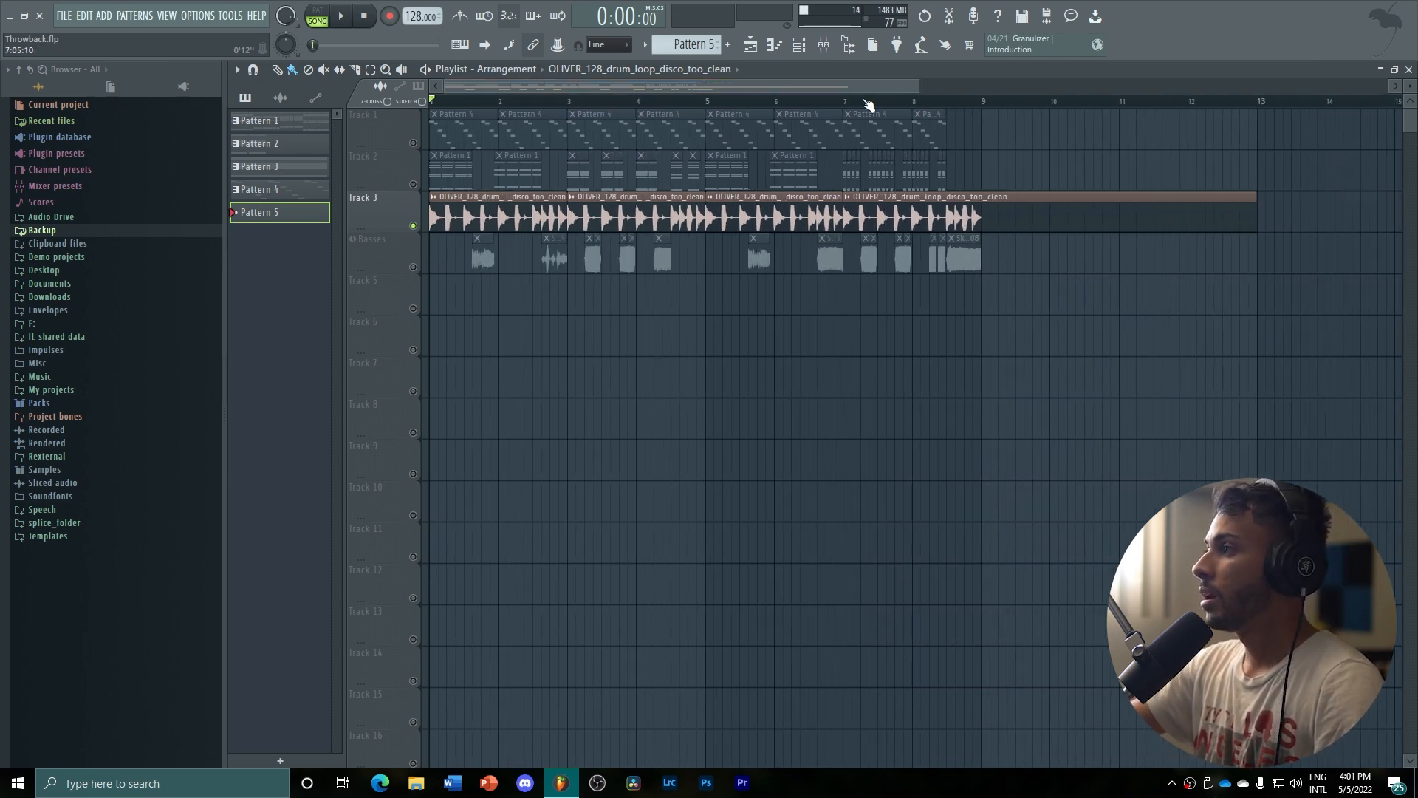
left_click_drag(916, 84, 659, 41)
right_click(413, 184)
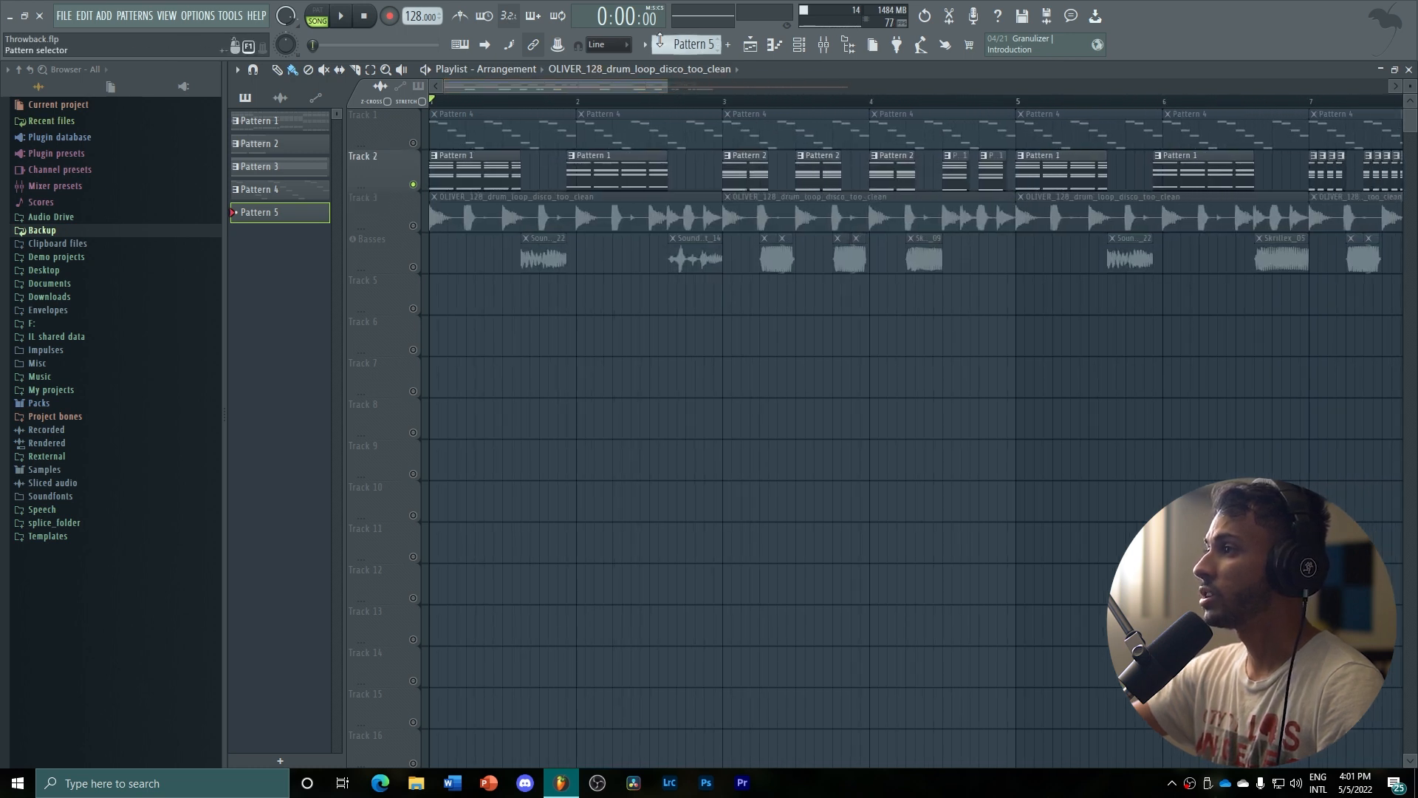
Make Pattern 1 the active pattern and open the Serum channel's notes in the piano roll
key("ctrl+s")
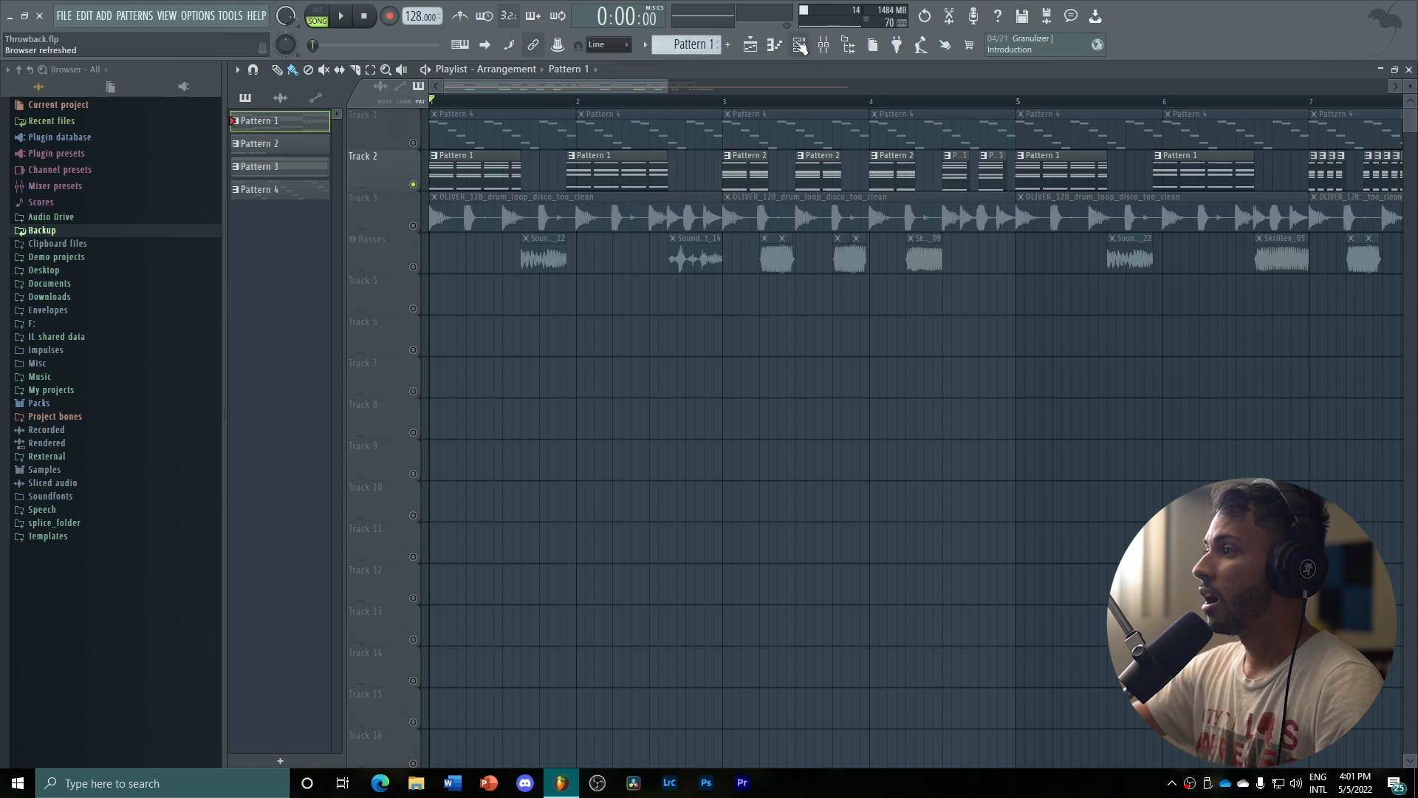
left_click(799, 45)
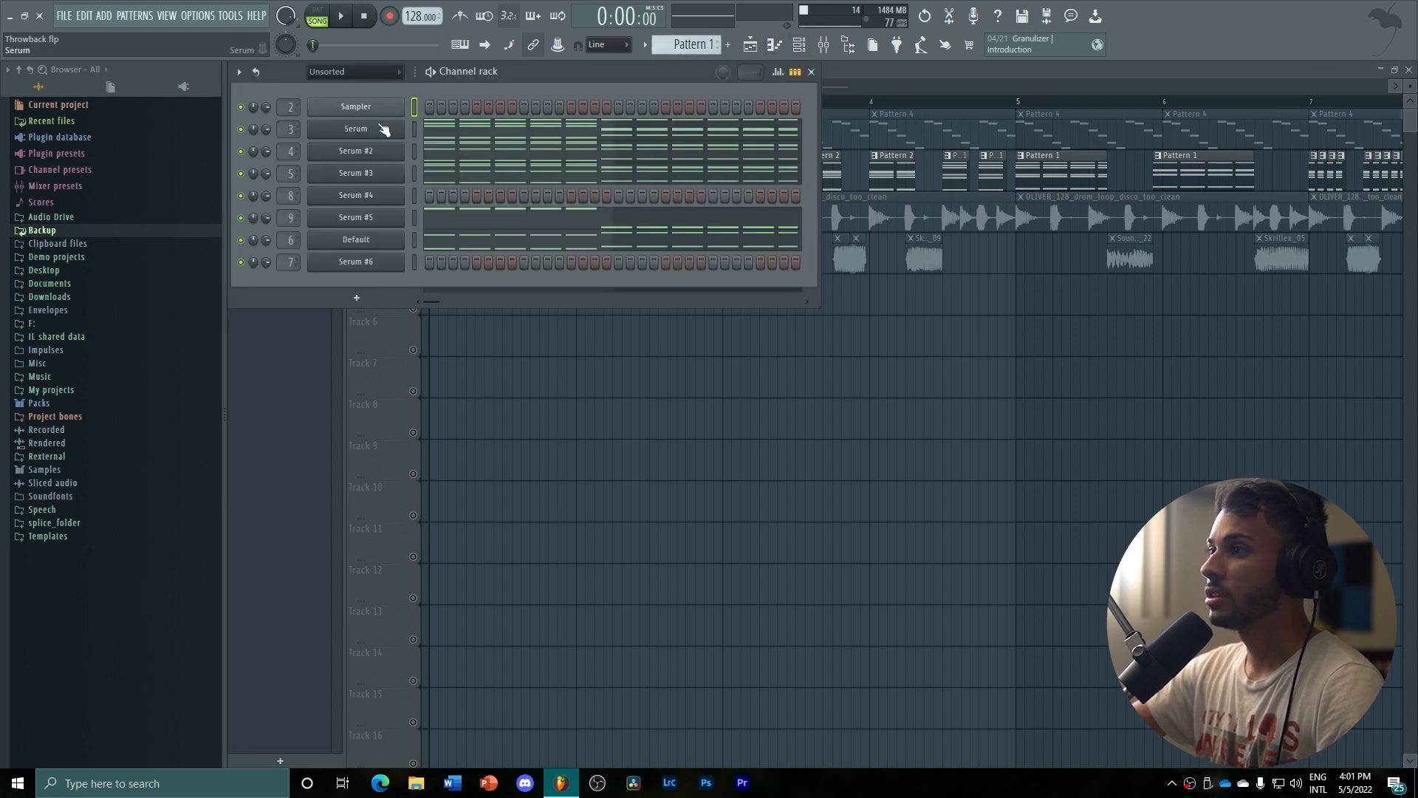
left_click_drag(486, 72, 520, 171)
left_click(553, 218)
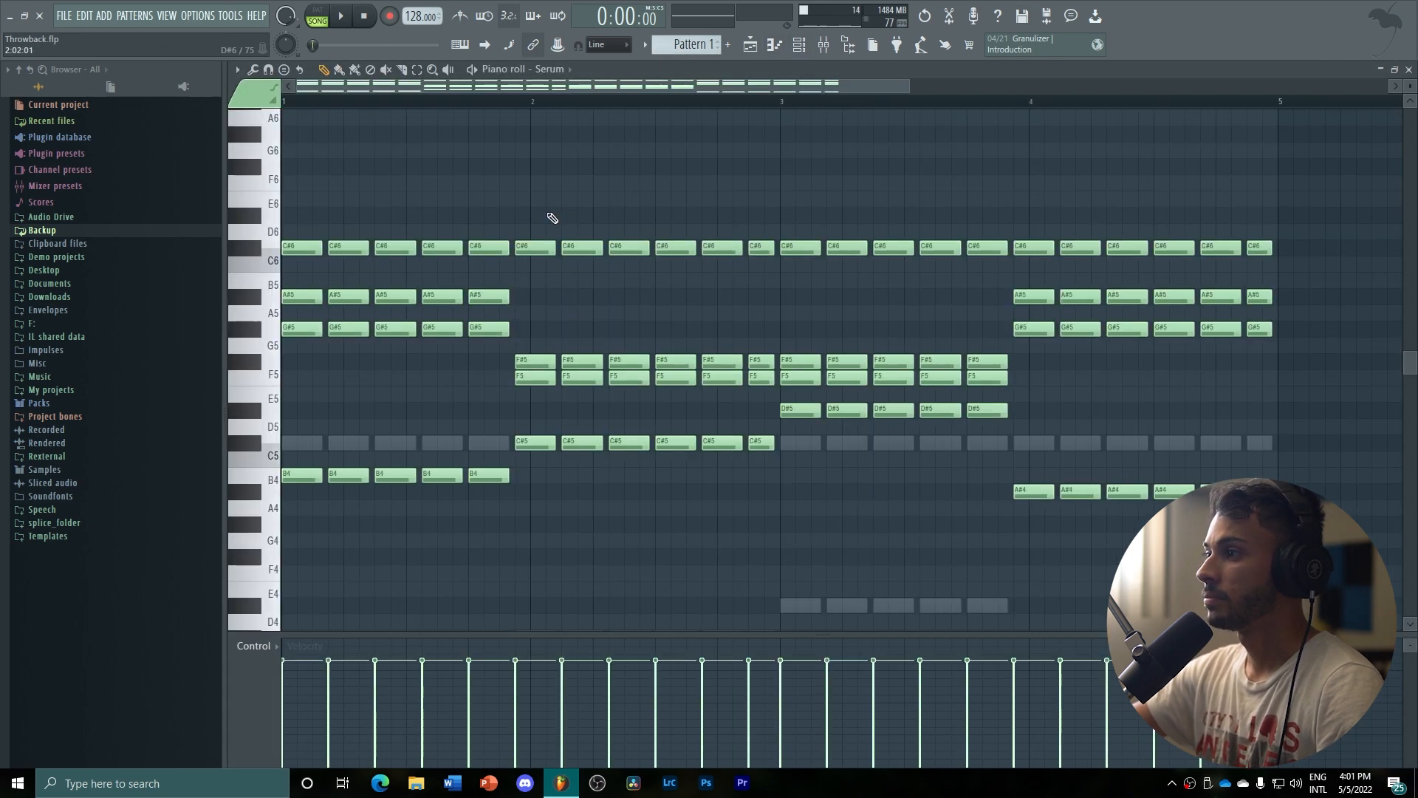
Switch playback to pattern mode, listen to the Pattern 1 chords and stop playback
key("l")
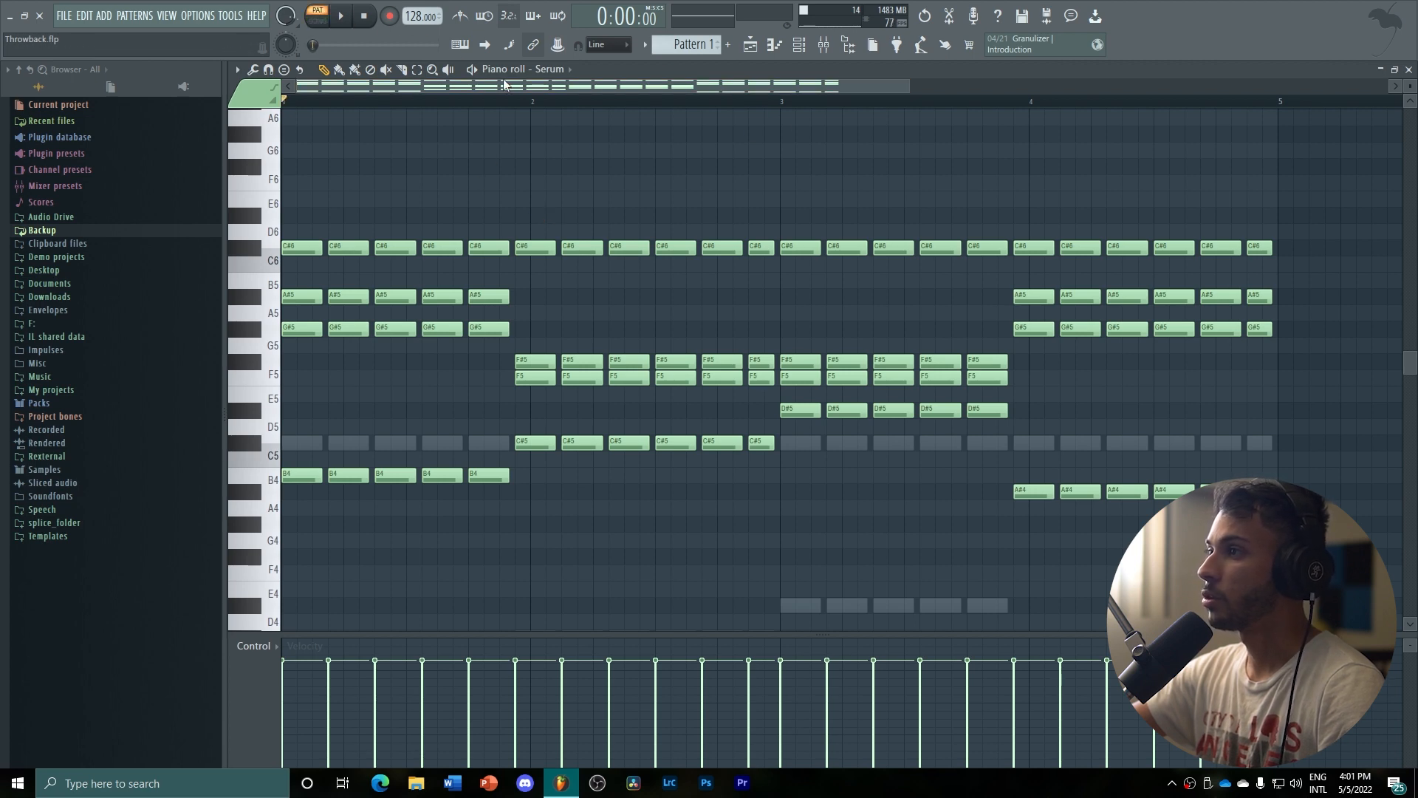
key("space")
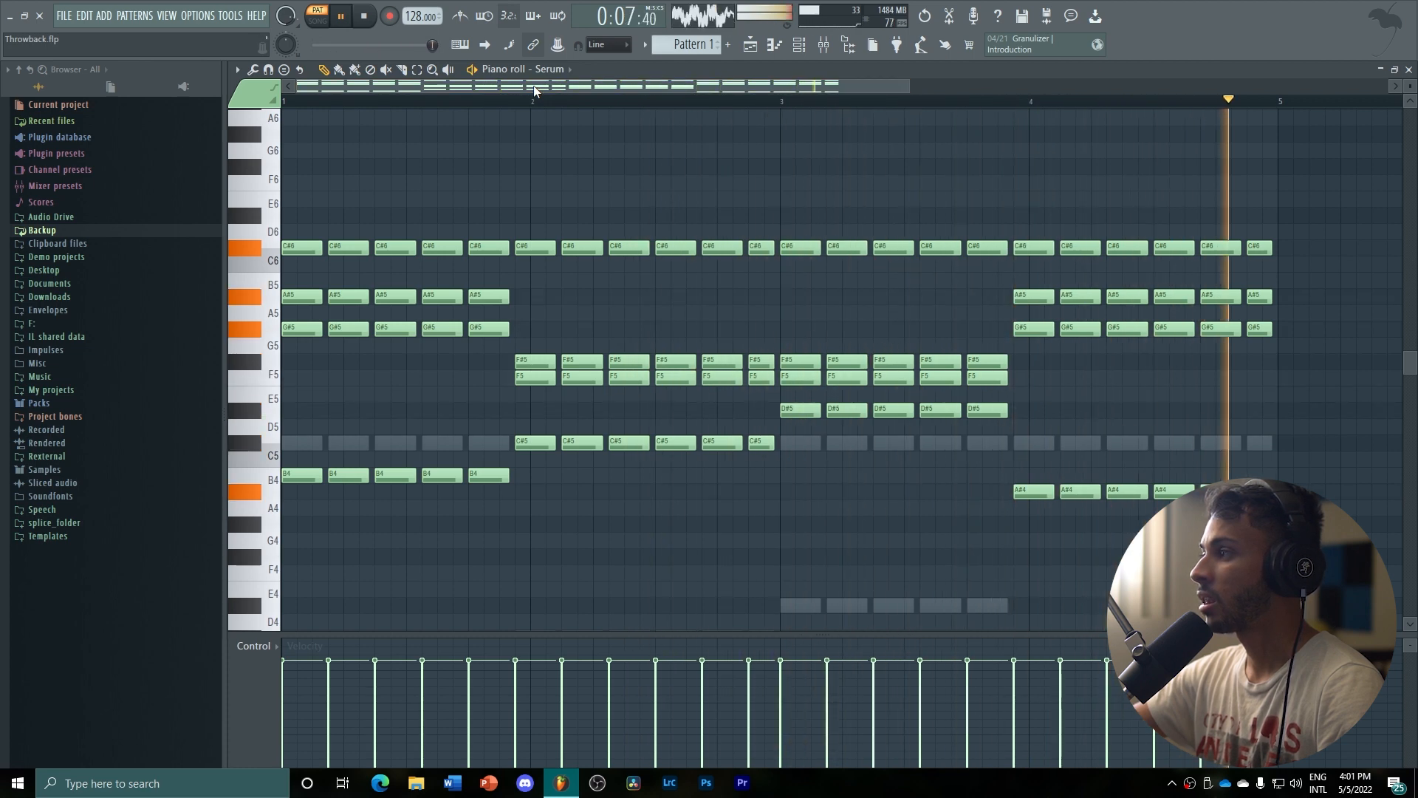
key("space")
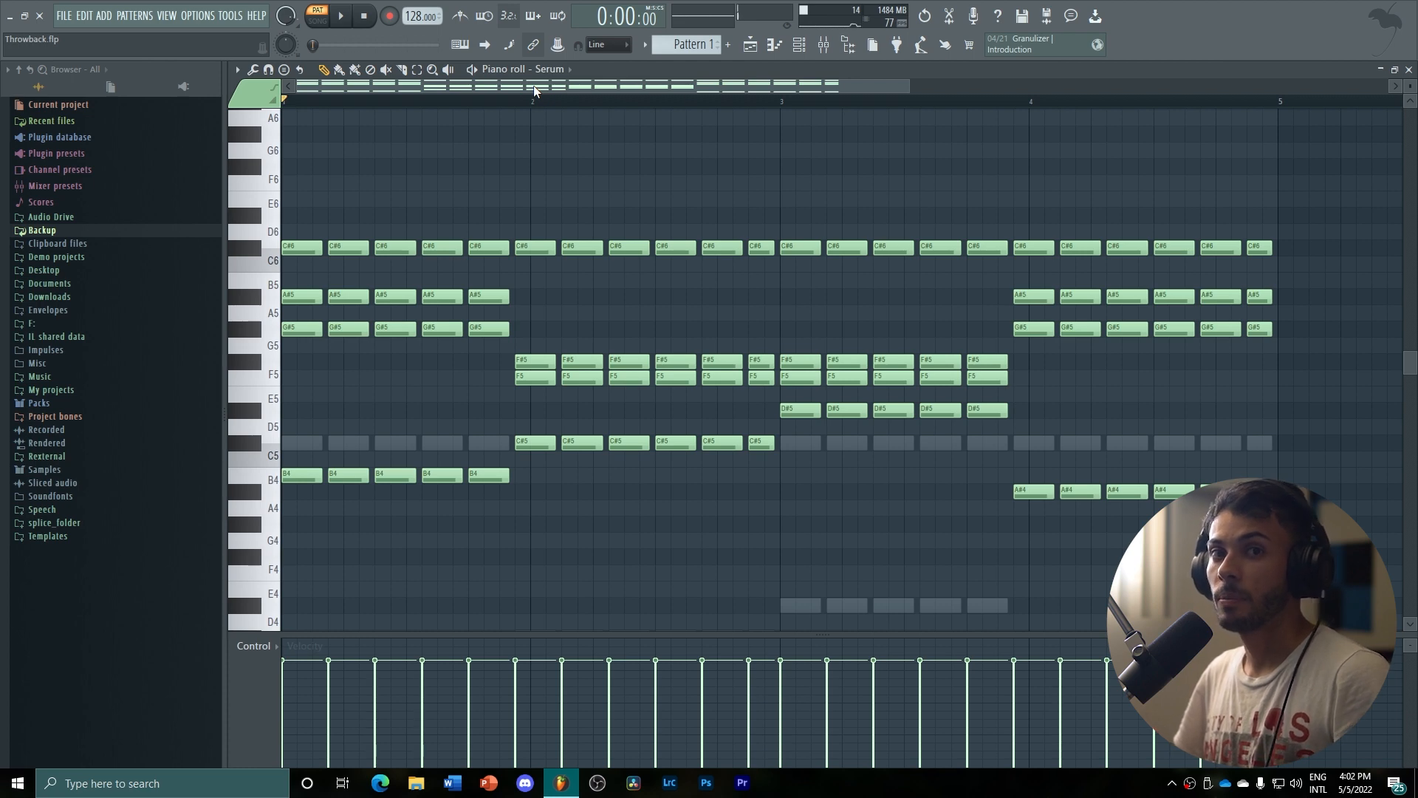
Open the first Serum channel's synth to examine its oscillator, filter and envelope settings, then close it
left_click(796, 41)
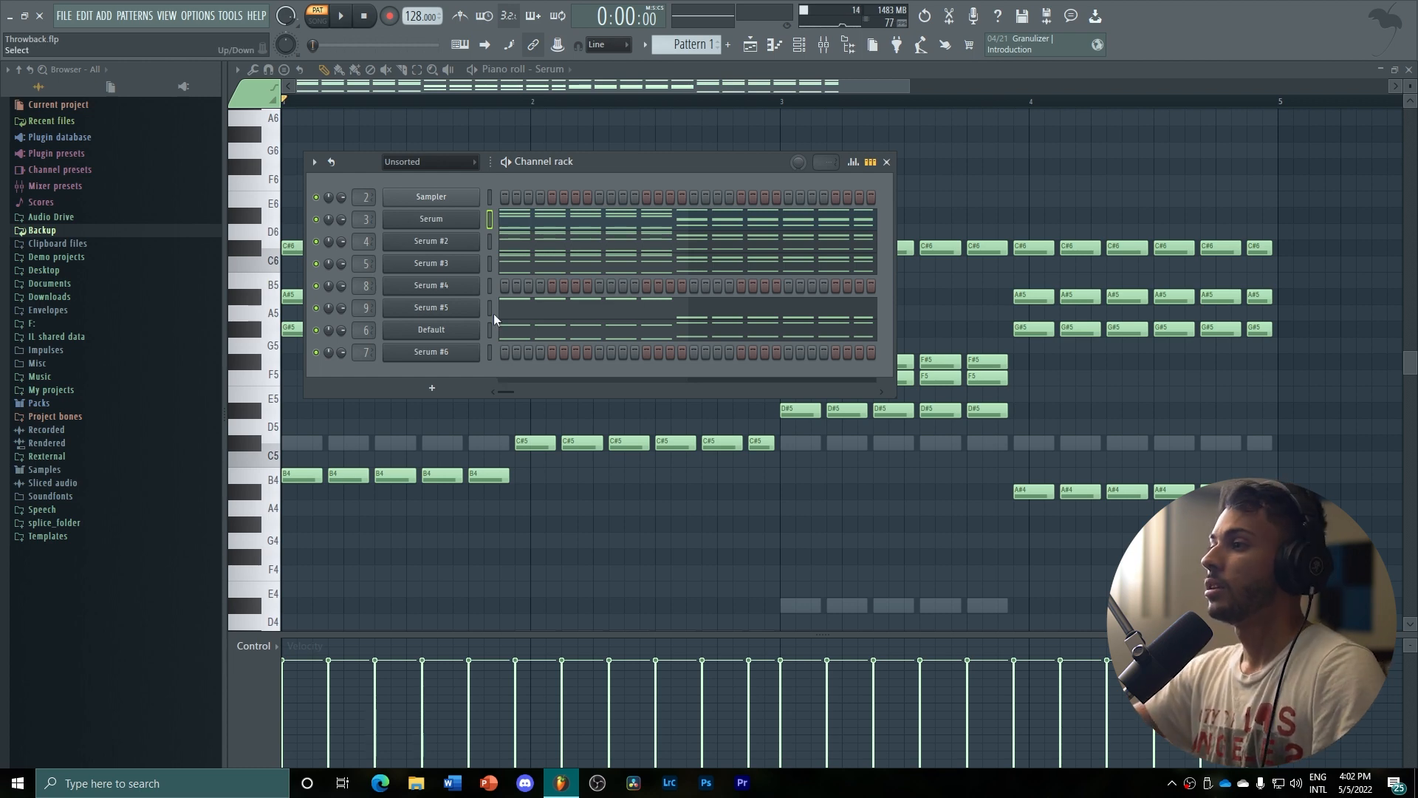
left_click(474, 219)
left_click(710, 135)
left_click_drag(535, 132, 833, 123)
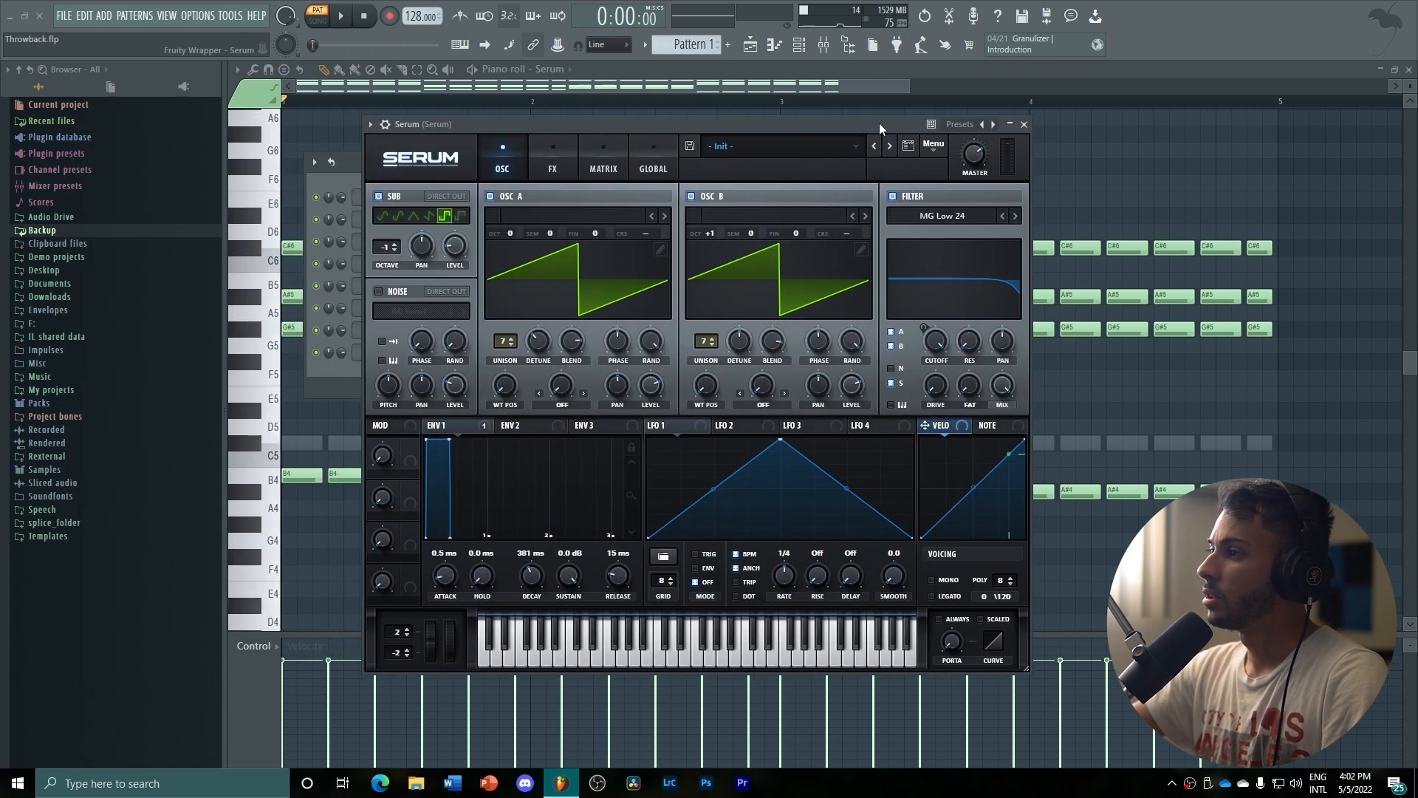
left_click(1025, 124)
Solo the first Serum channel in the channel rack and play Pattern 1
right_click(319, 218)
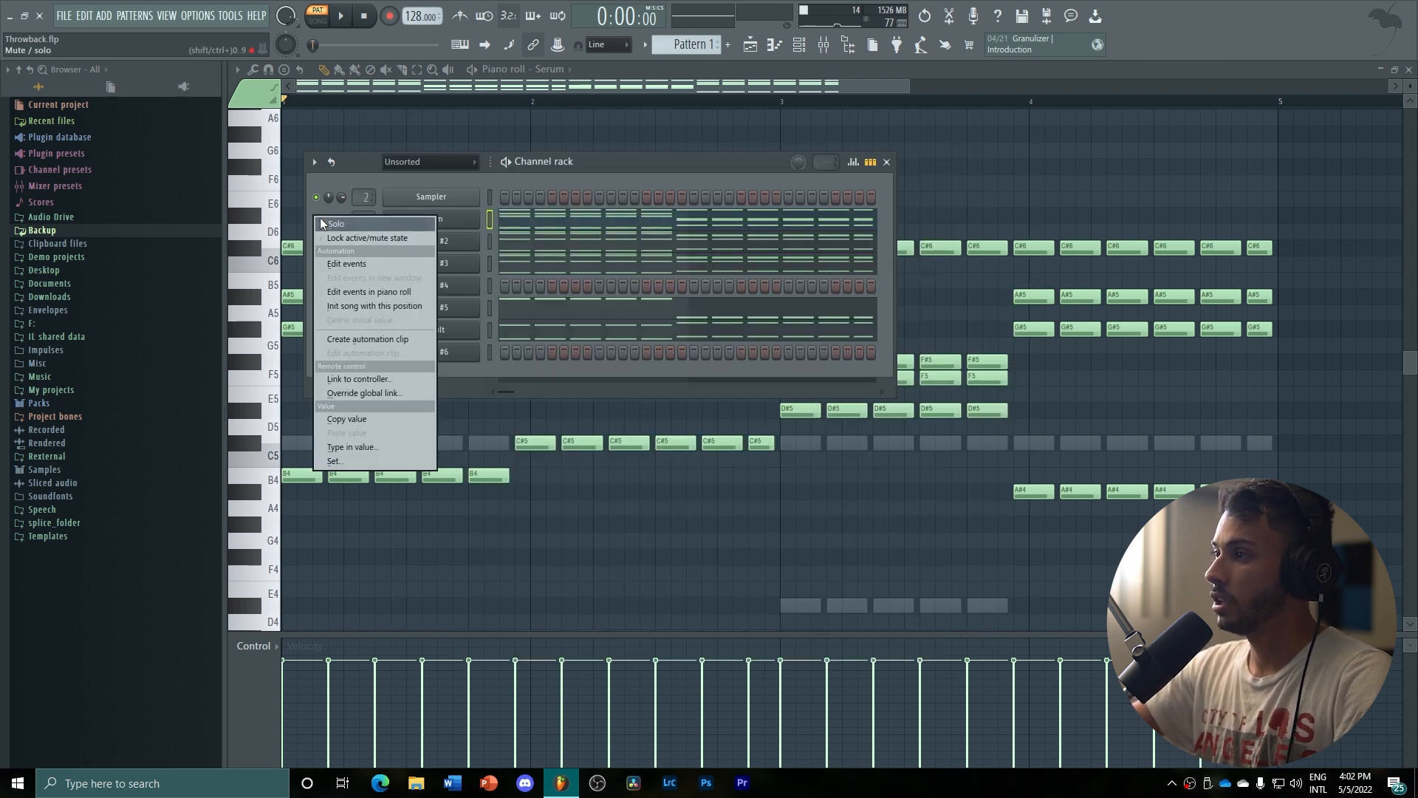
left_click(322, 223)
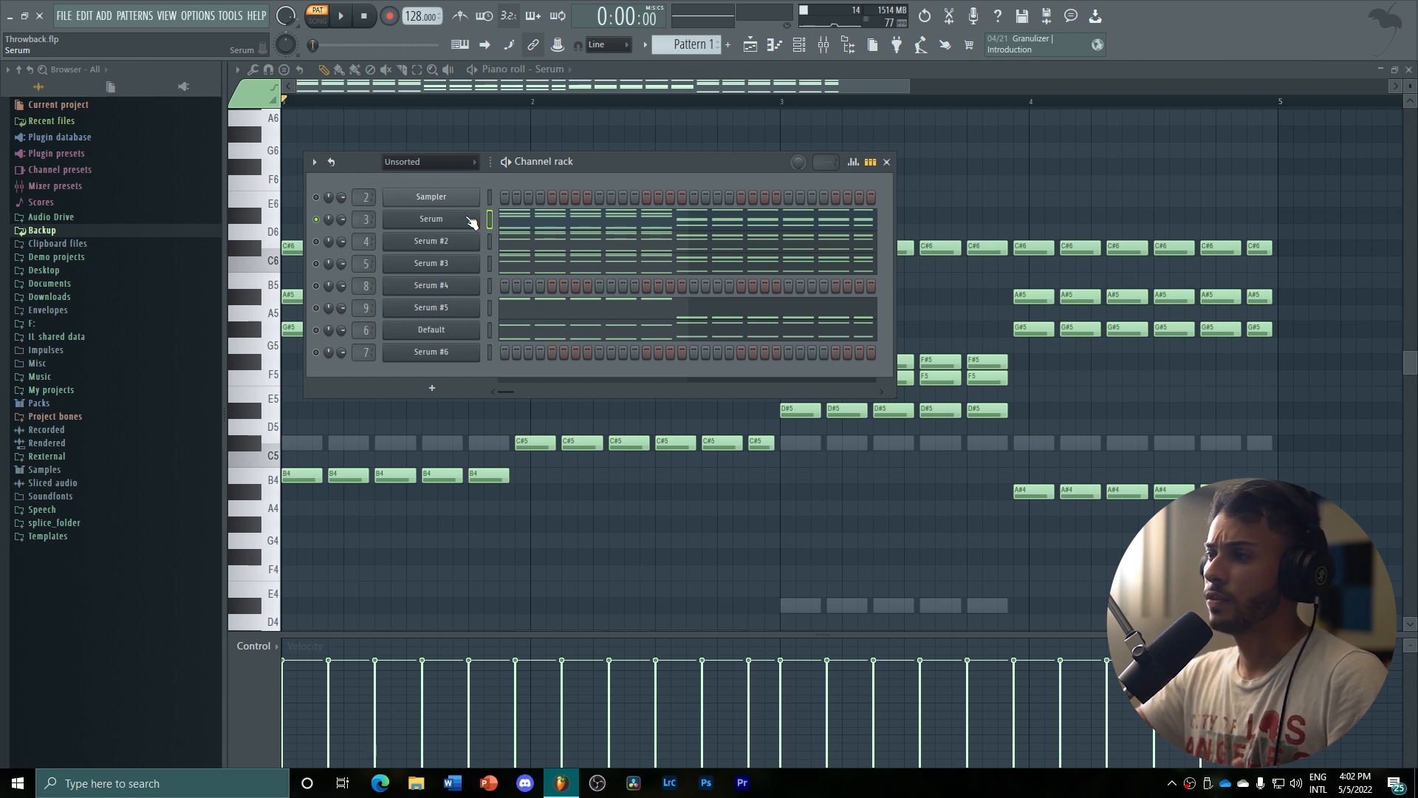
key("space")
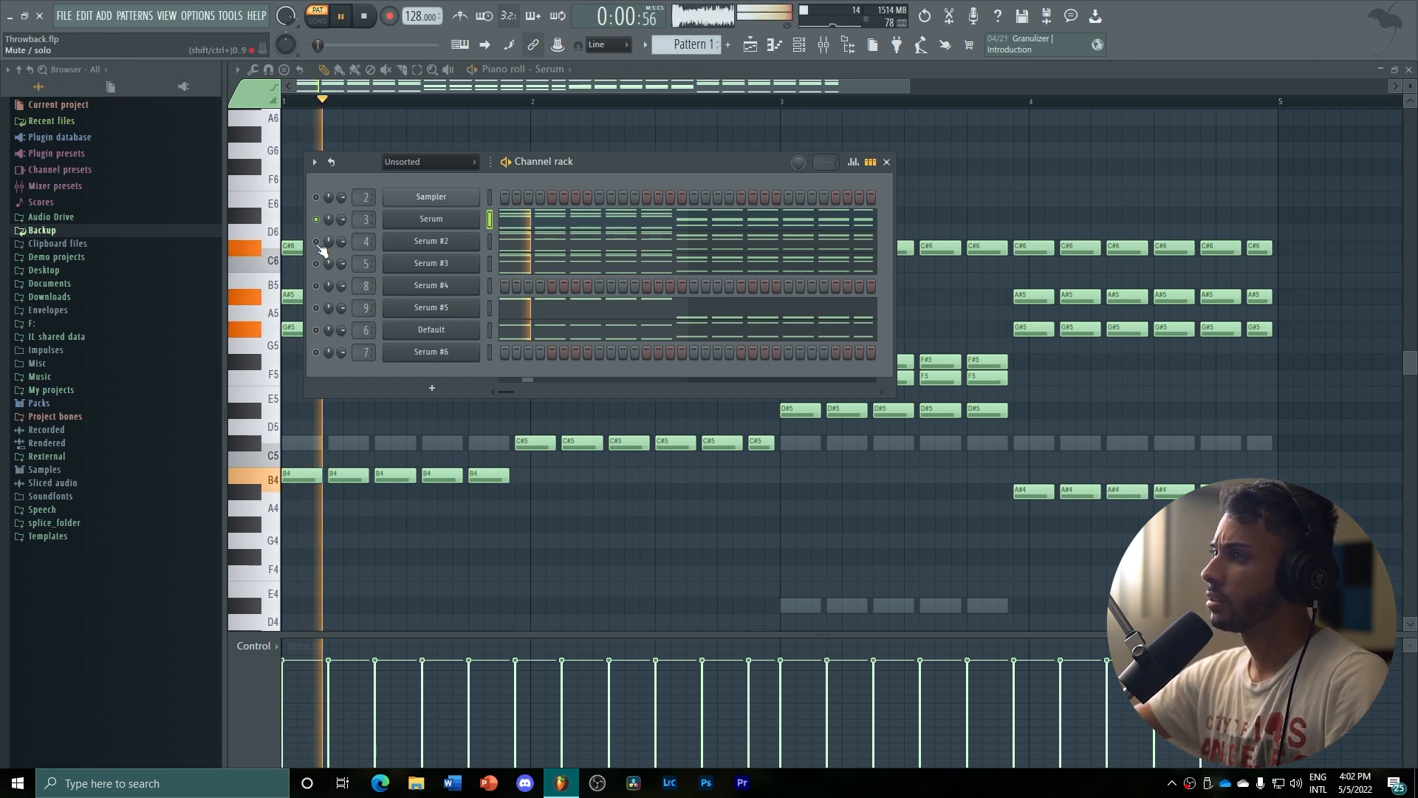
Solo the Serum #2, Serum #3, Serum #5 and Default channels one after another while Pattern 1 plays
right_click(319, 244)
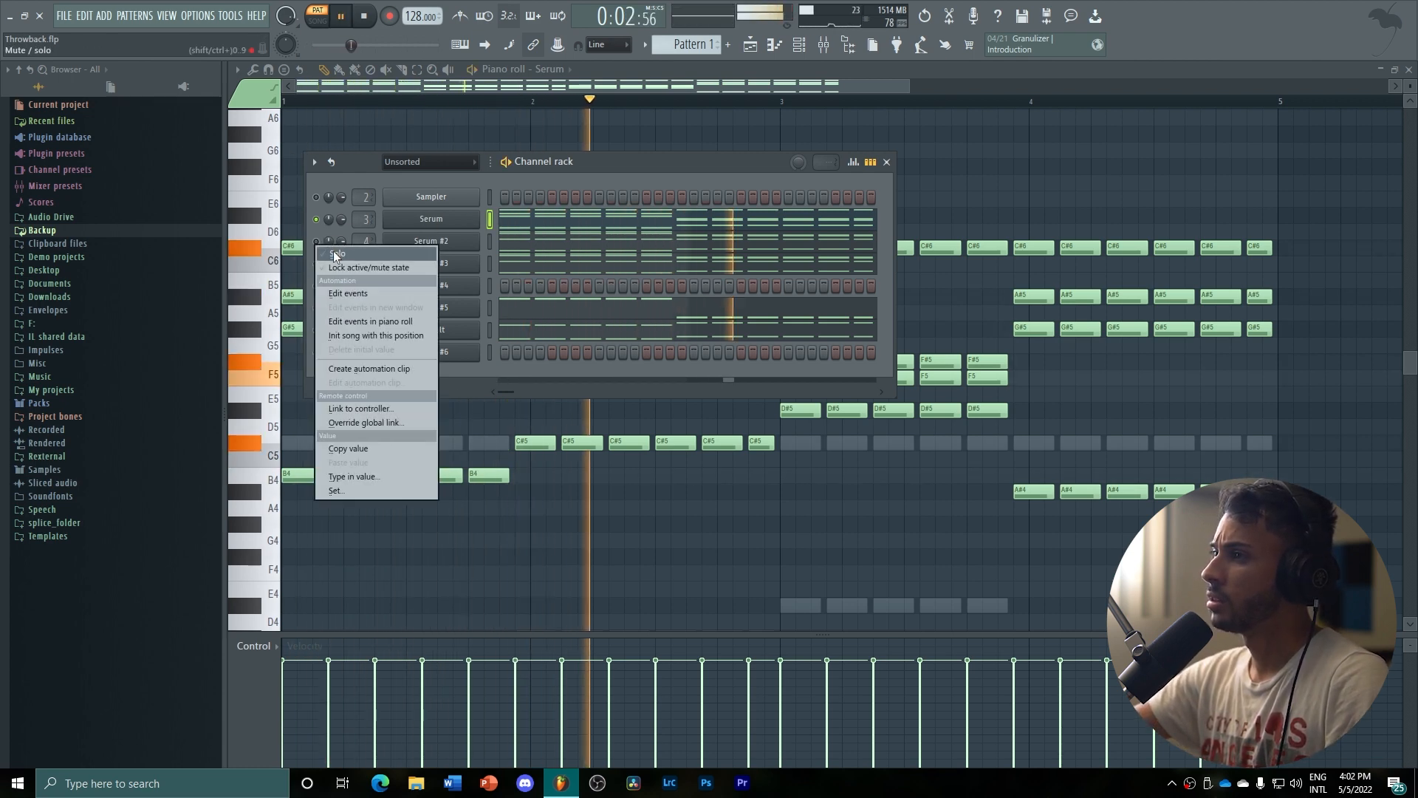
left_click(318, 267)
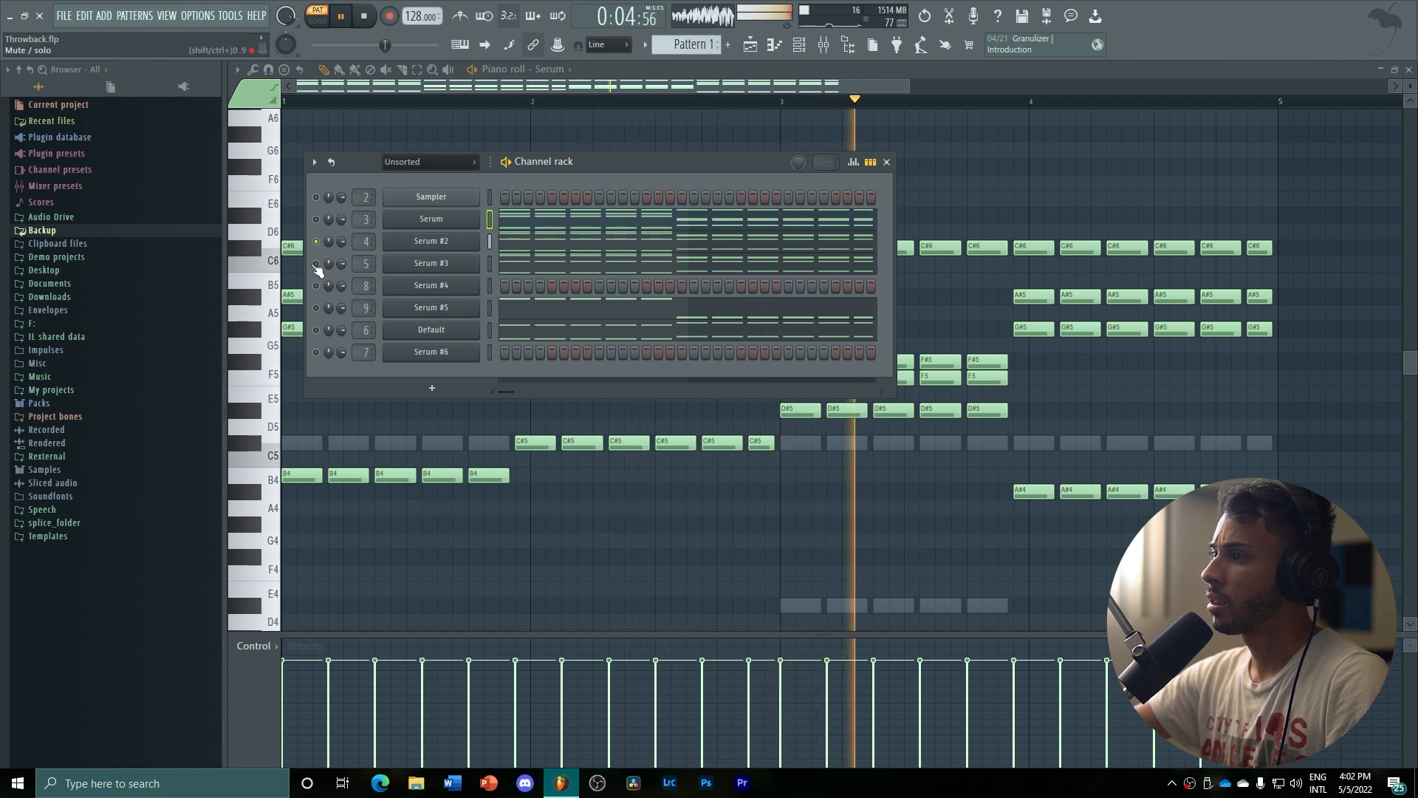
right_click(318, 266)
left_click(344, 270)
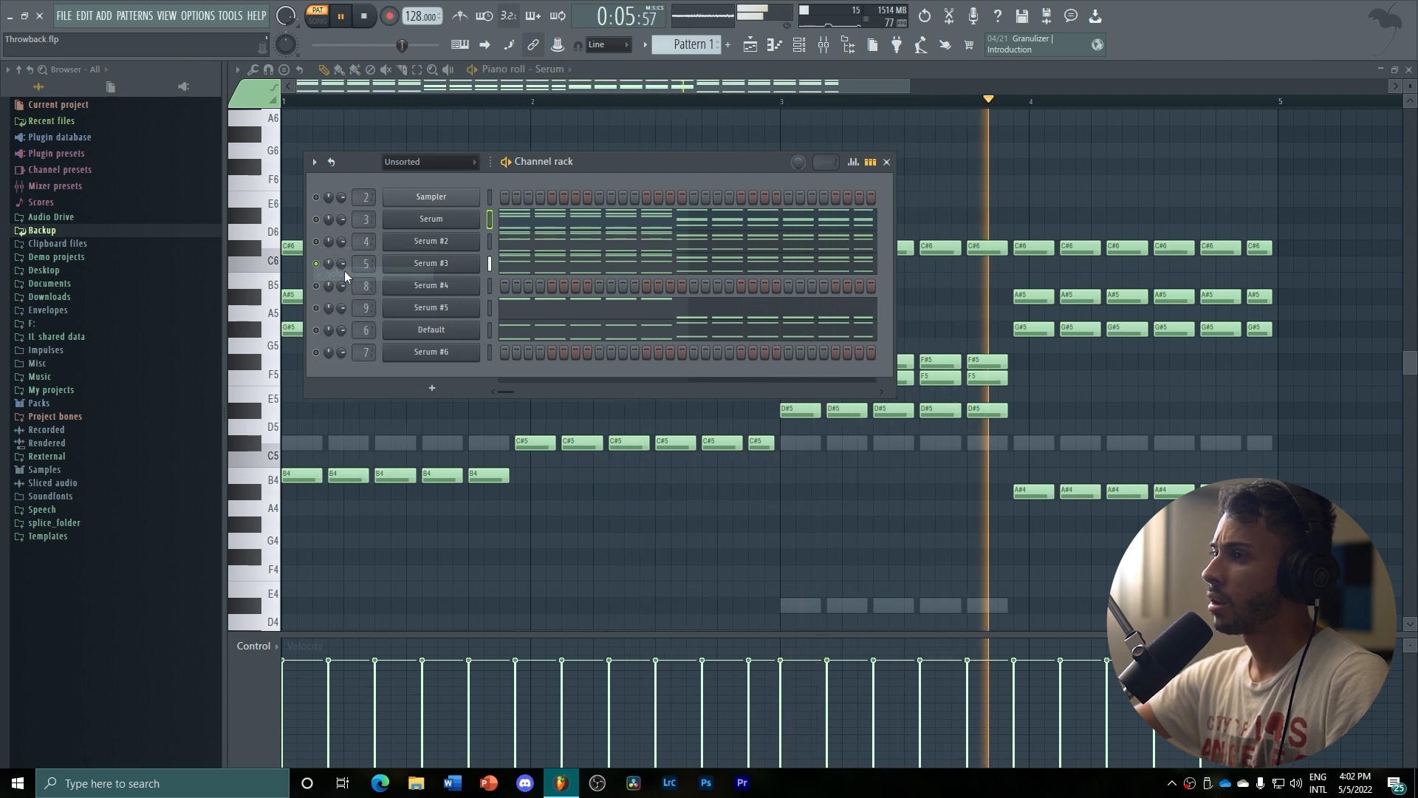
right_click(317, 309)
left_click(337, 313)
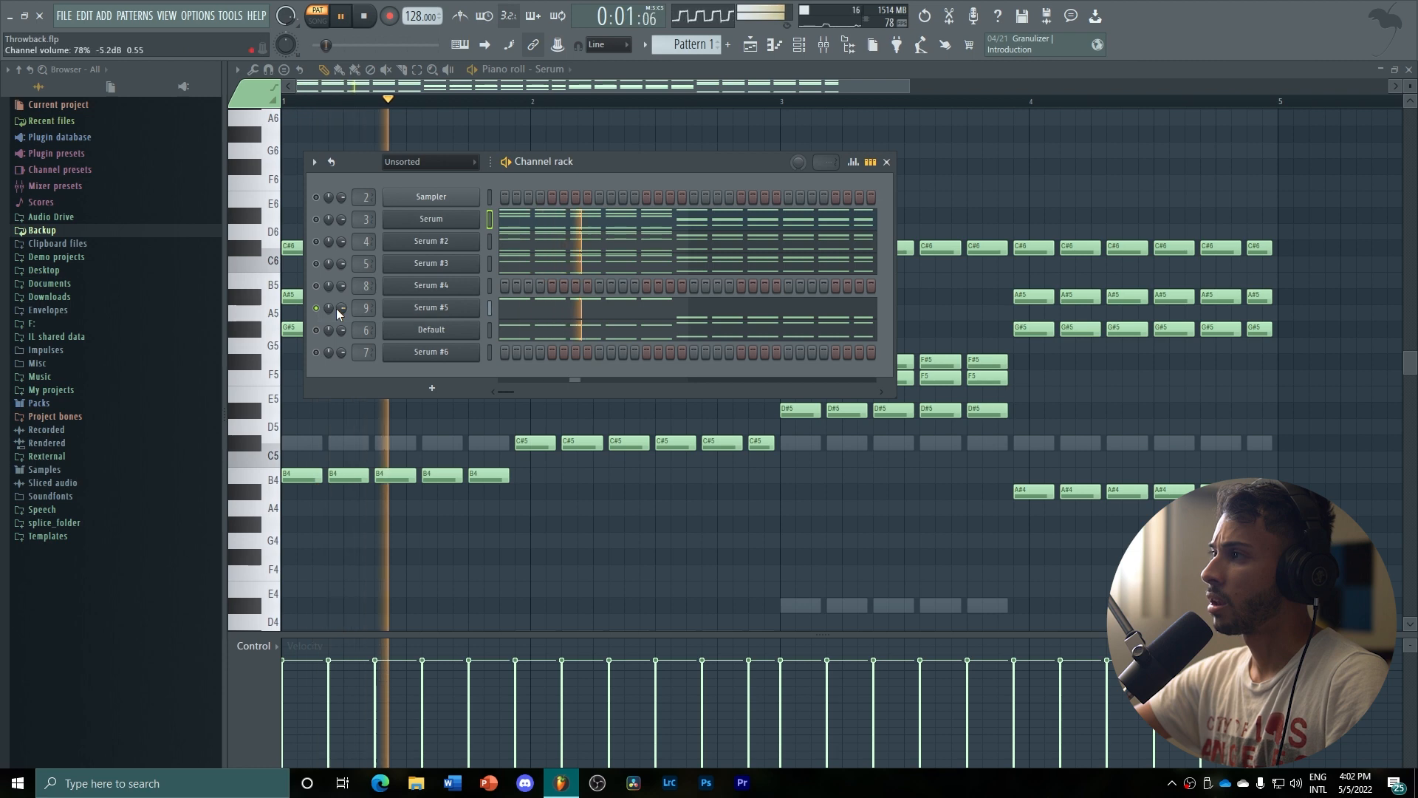
right_click(317, 332)
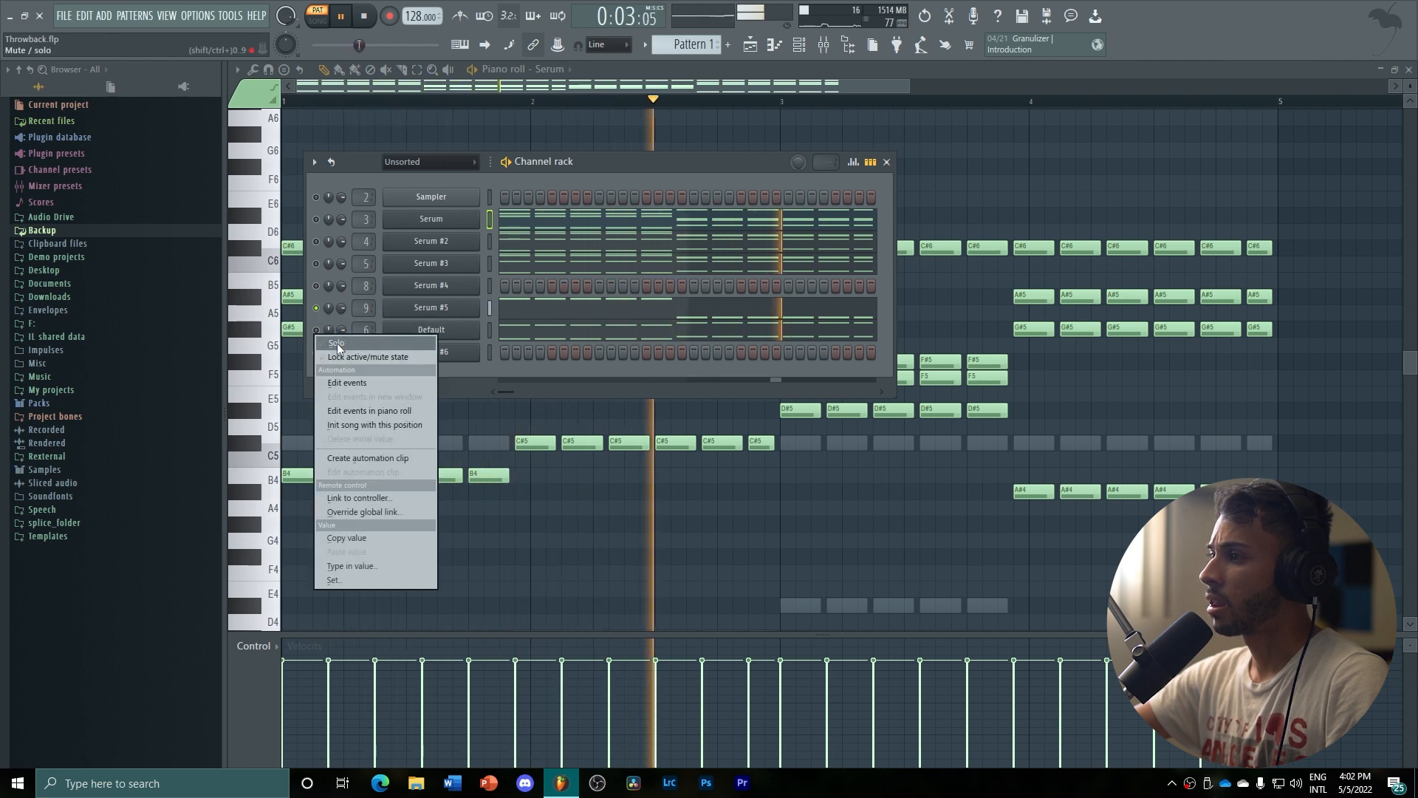
left_click(337, 343)
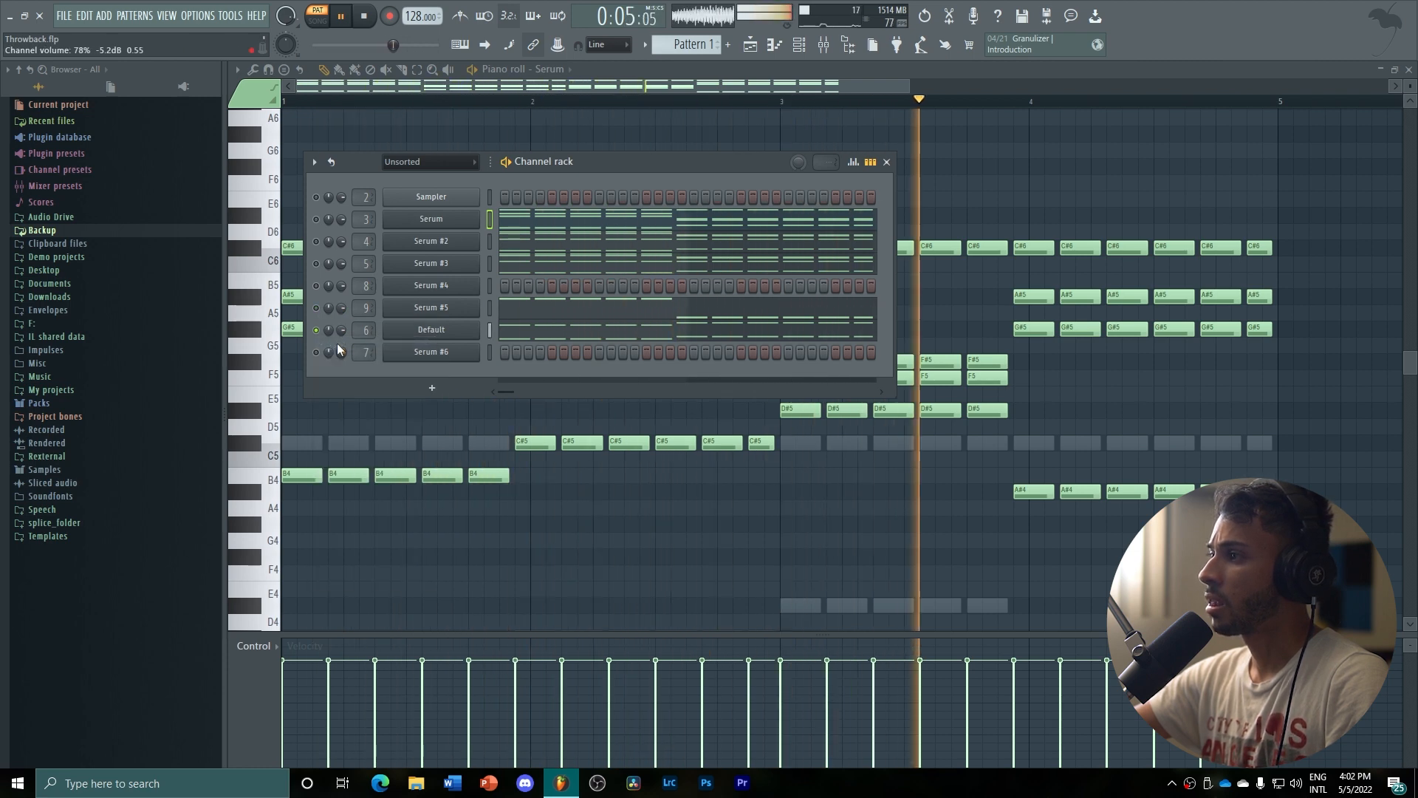
Unsolo the Default channel to re-enable all channels, listen to the full chord stack and stop playback
right_click(315, 331)
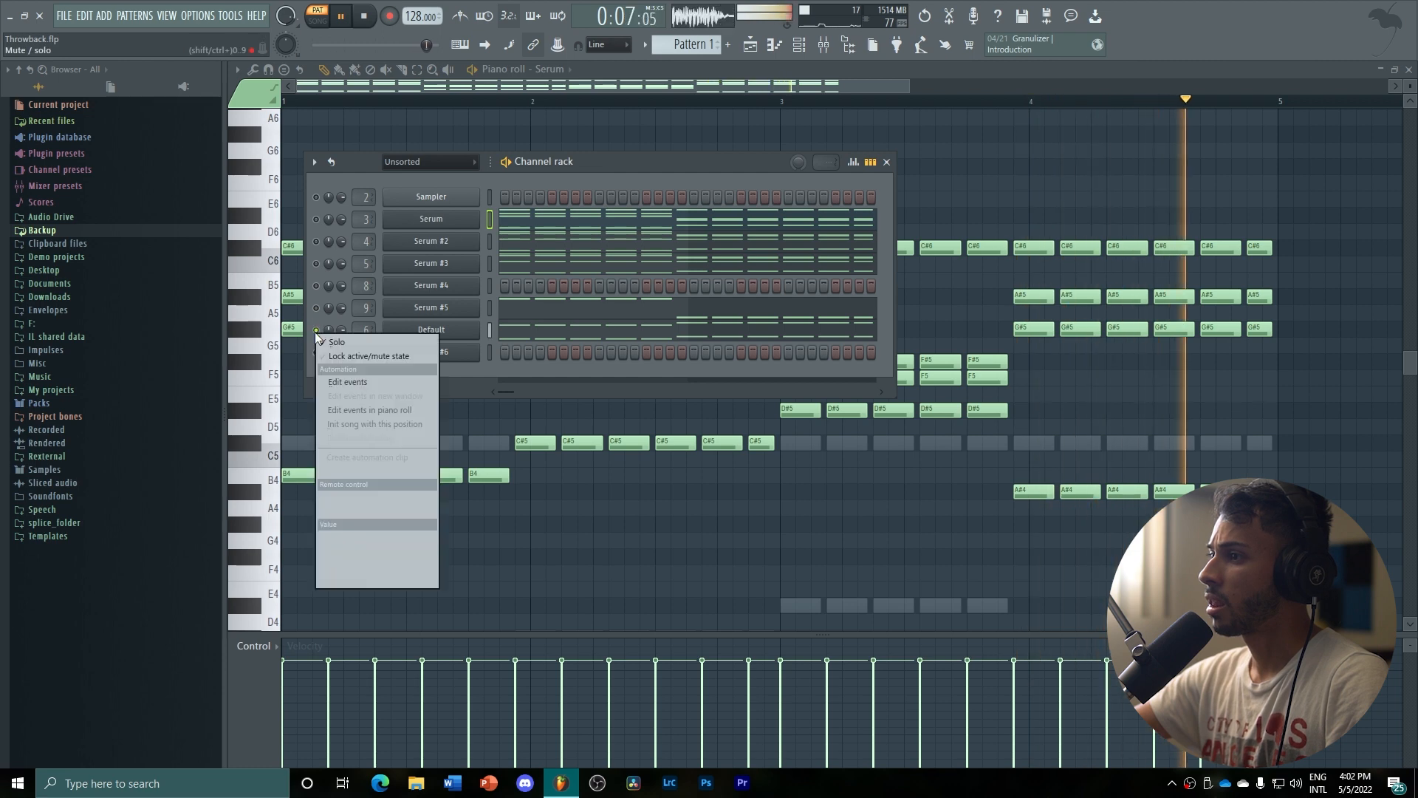
left_click(334, 338)
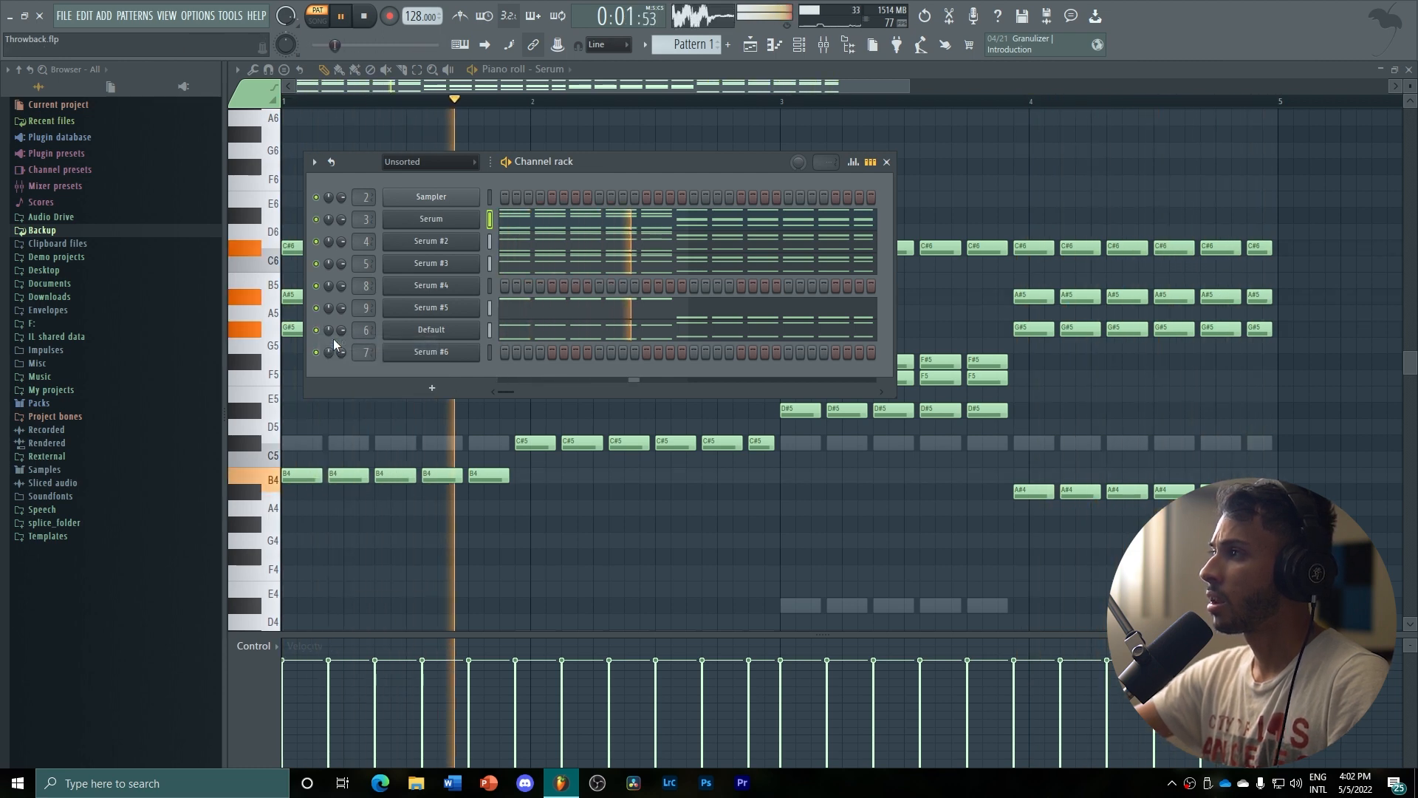
key("space")
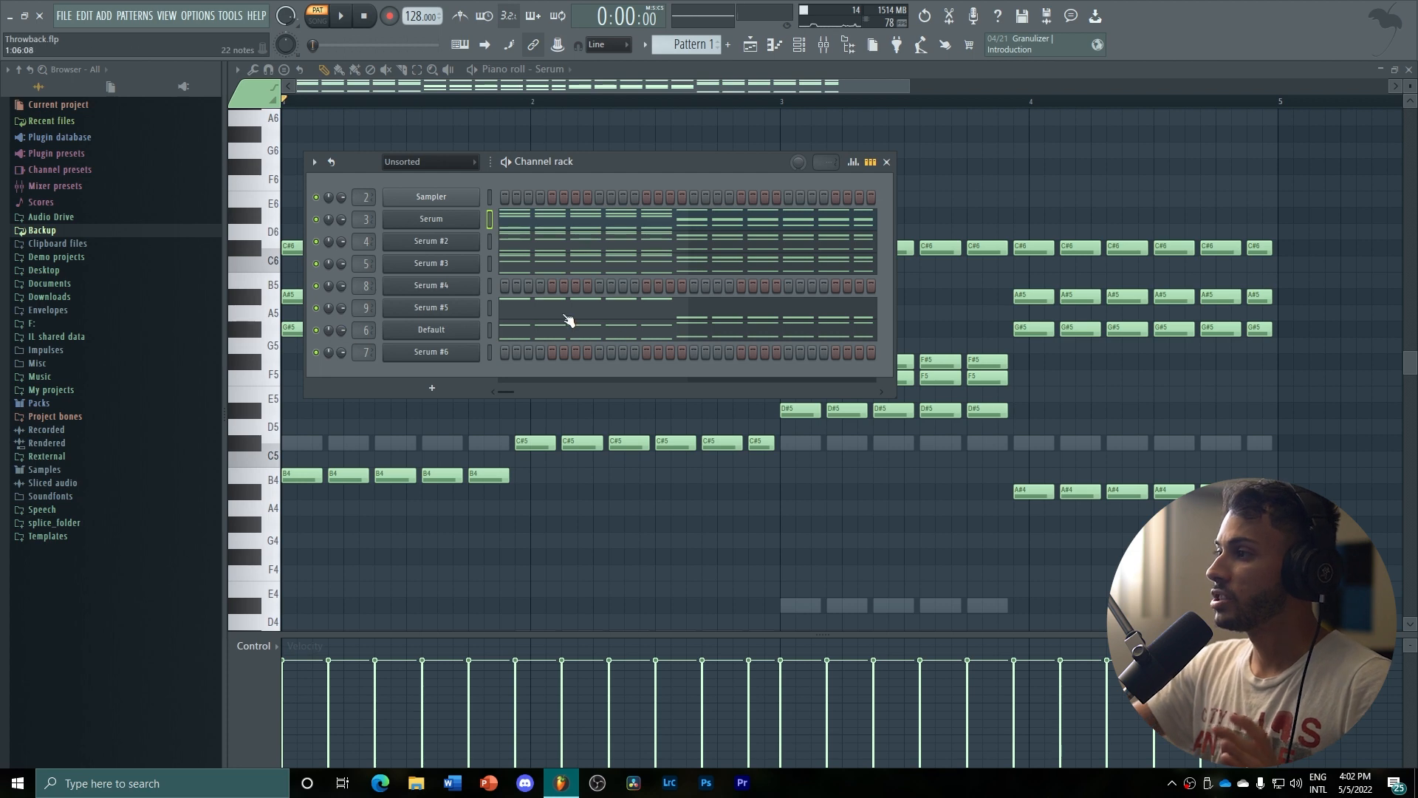
Return to the playlist, switch playback to song mode, listen to the chord arrangement and stop
left_click(752, 46)
left_click_drag(665, 86, 623, 91)
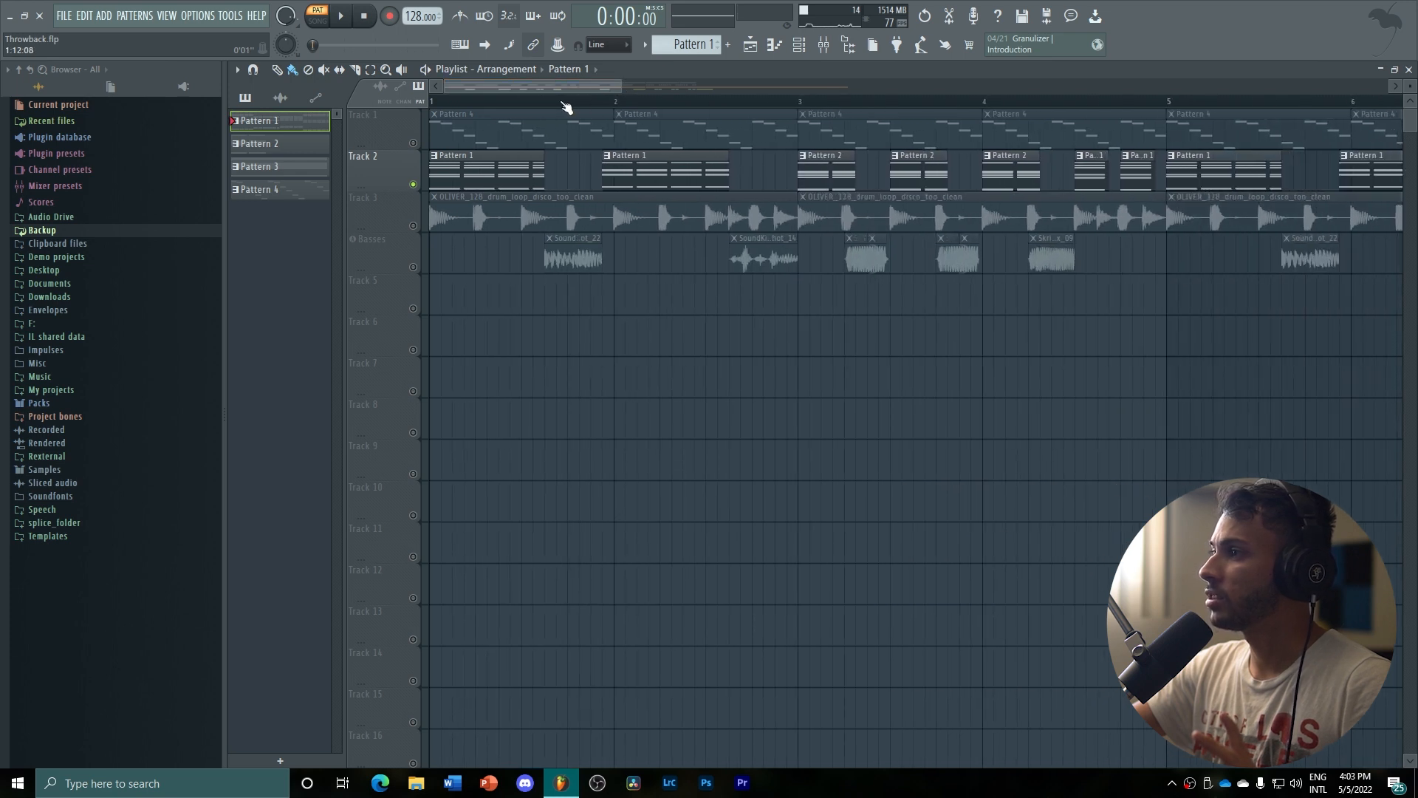
left_click(318, 17)
key("space")
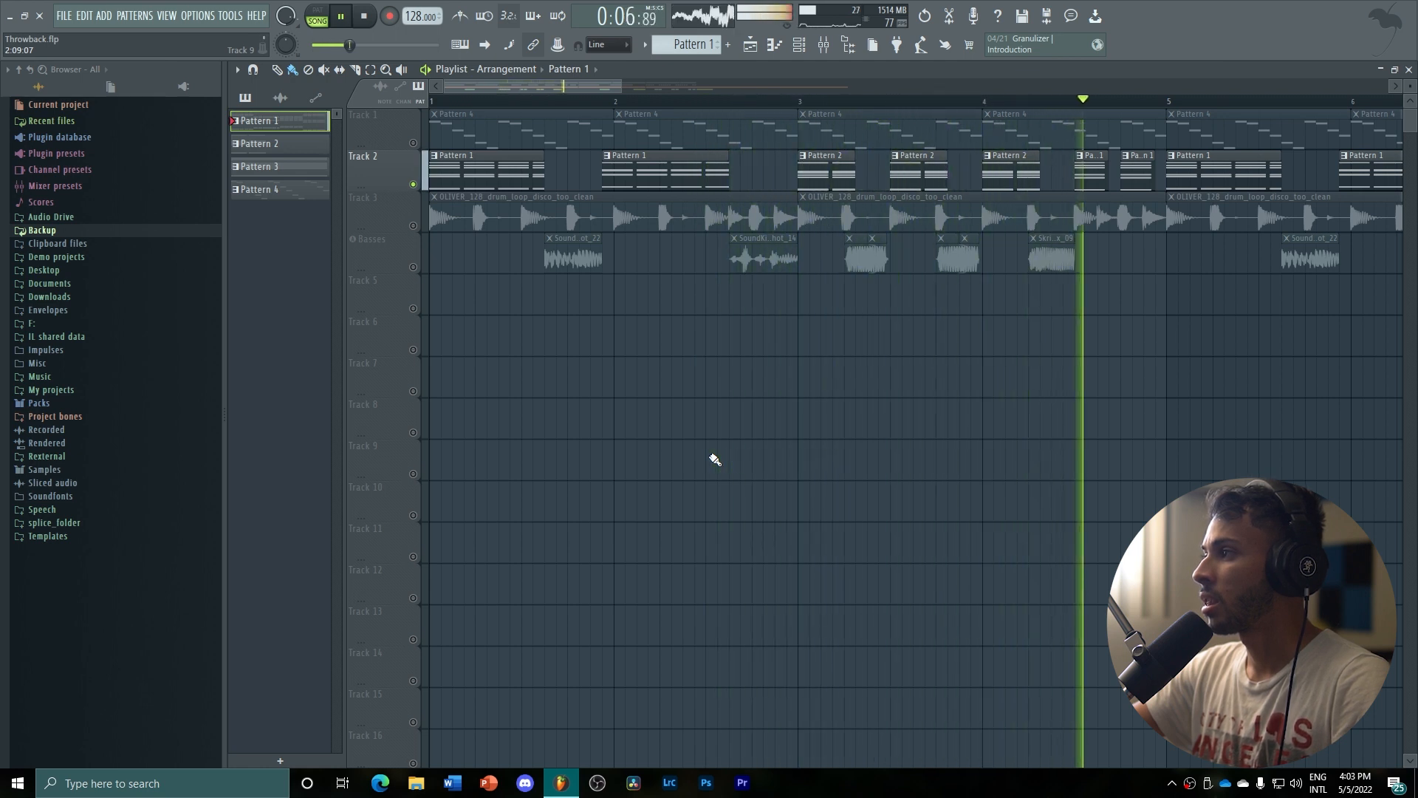
key("space")
Place the playhead at bar 3, open Pattern 2's notes and select its Serum #6 channel in the channel rack
left_click(801, 100)
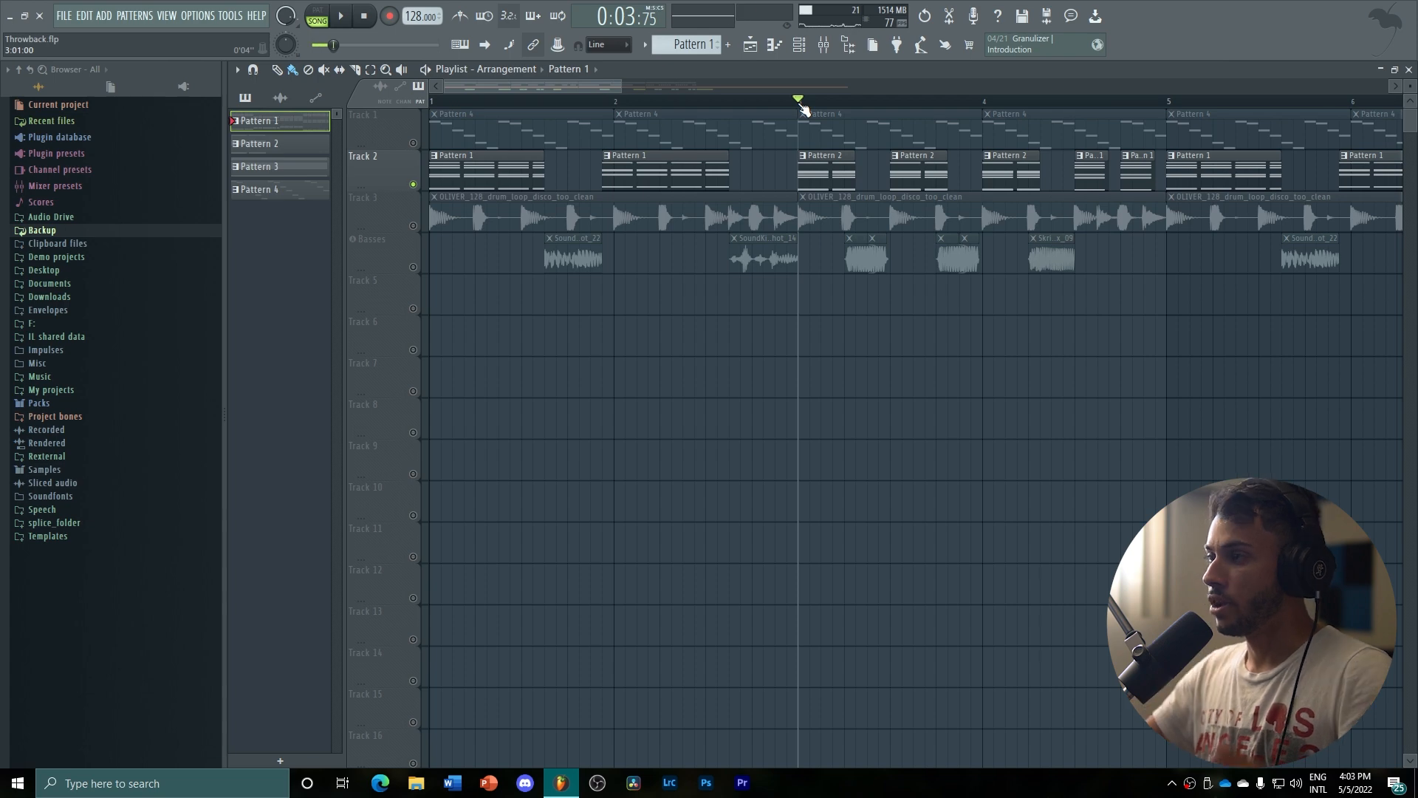
double_click(822, 170)
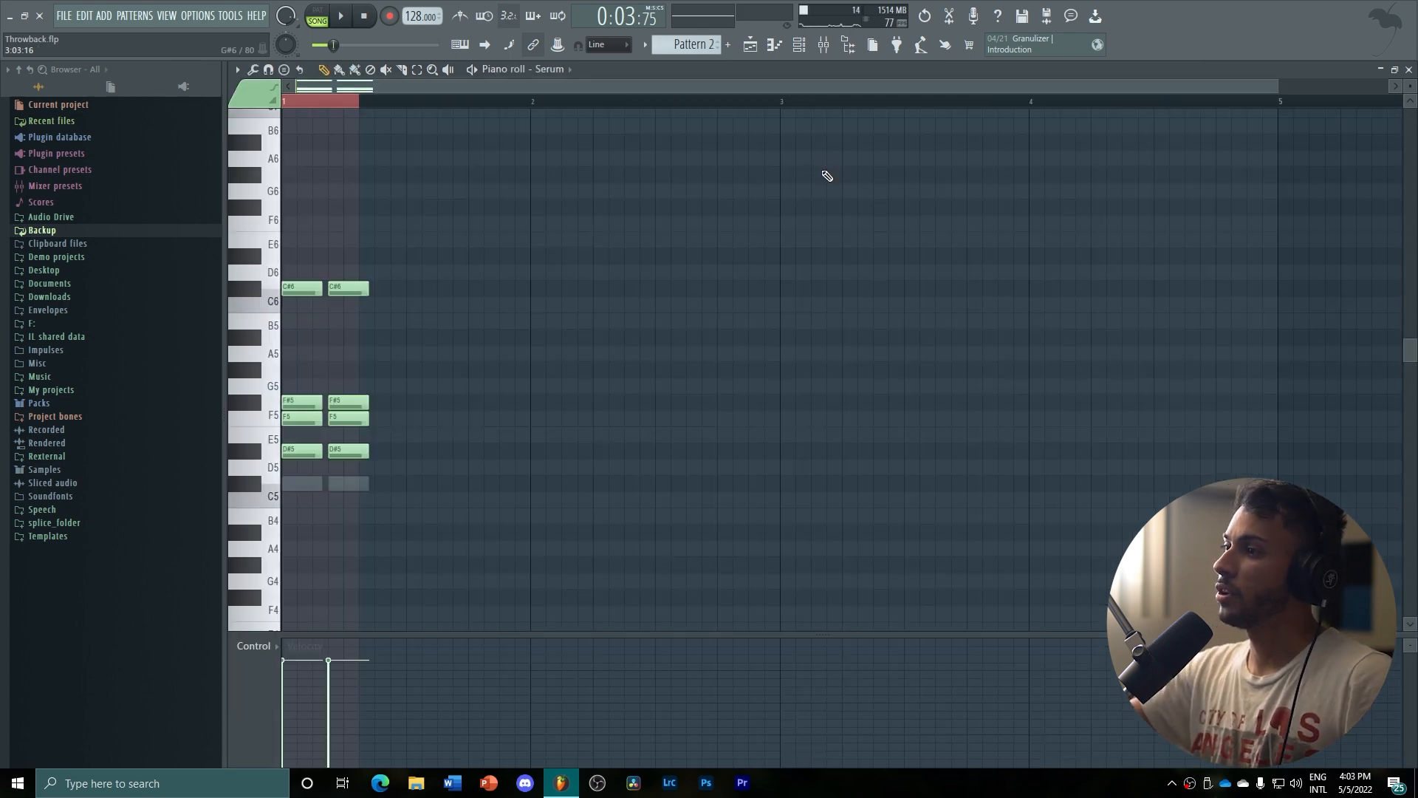
left_click(802, 45)
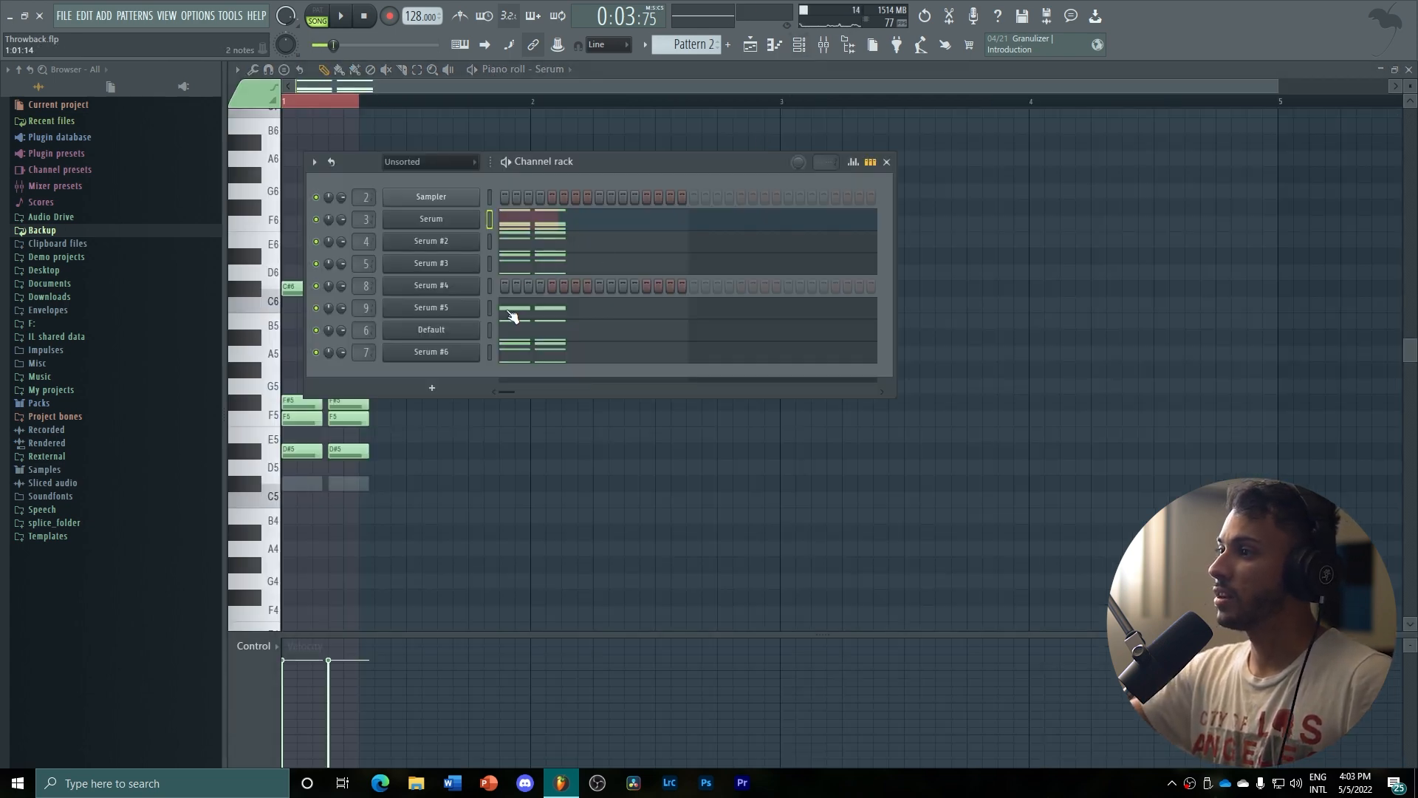
left_click(493, 354)
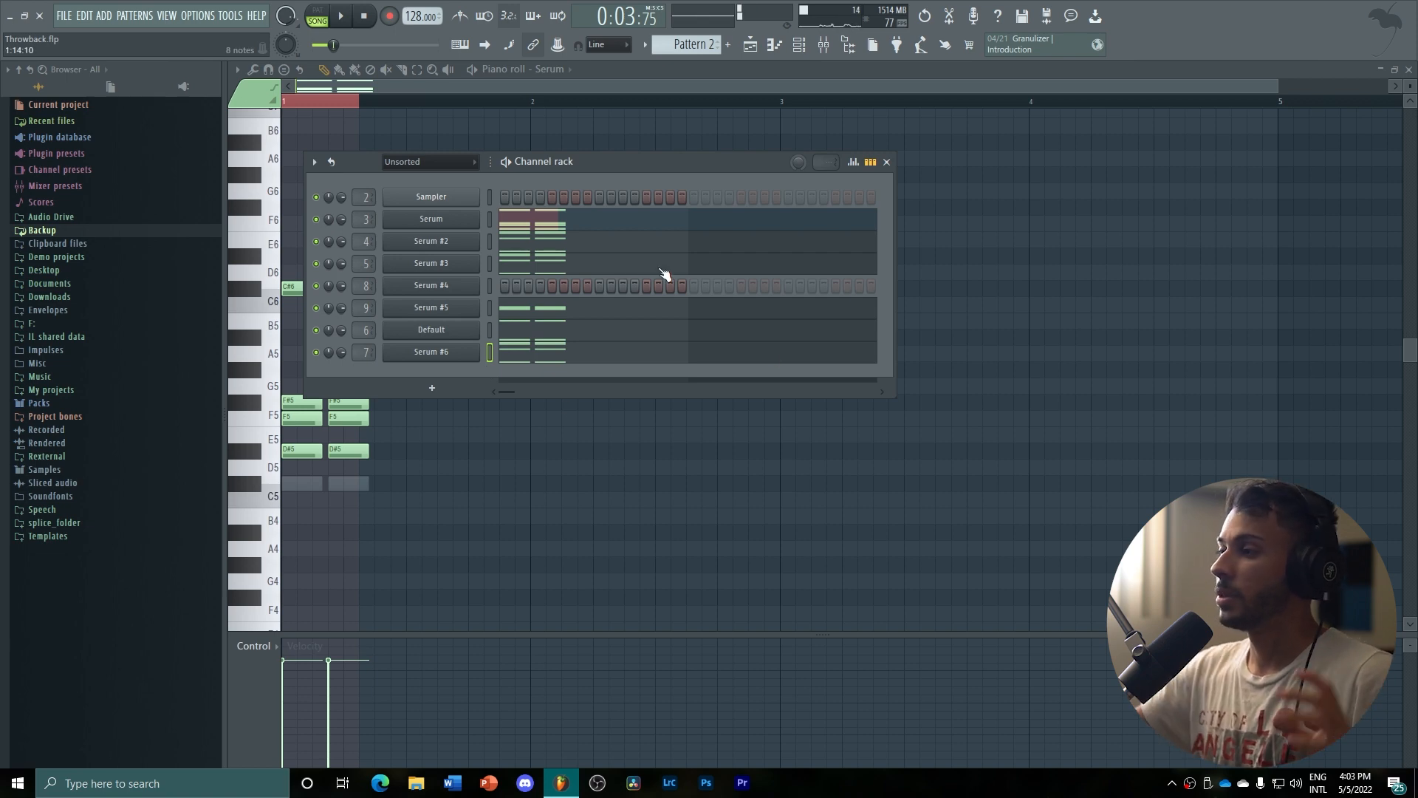
Return to the playlist, unmute the drum loop on Track 3, play the song from the start and stop
left_click(749, 47)
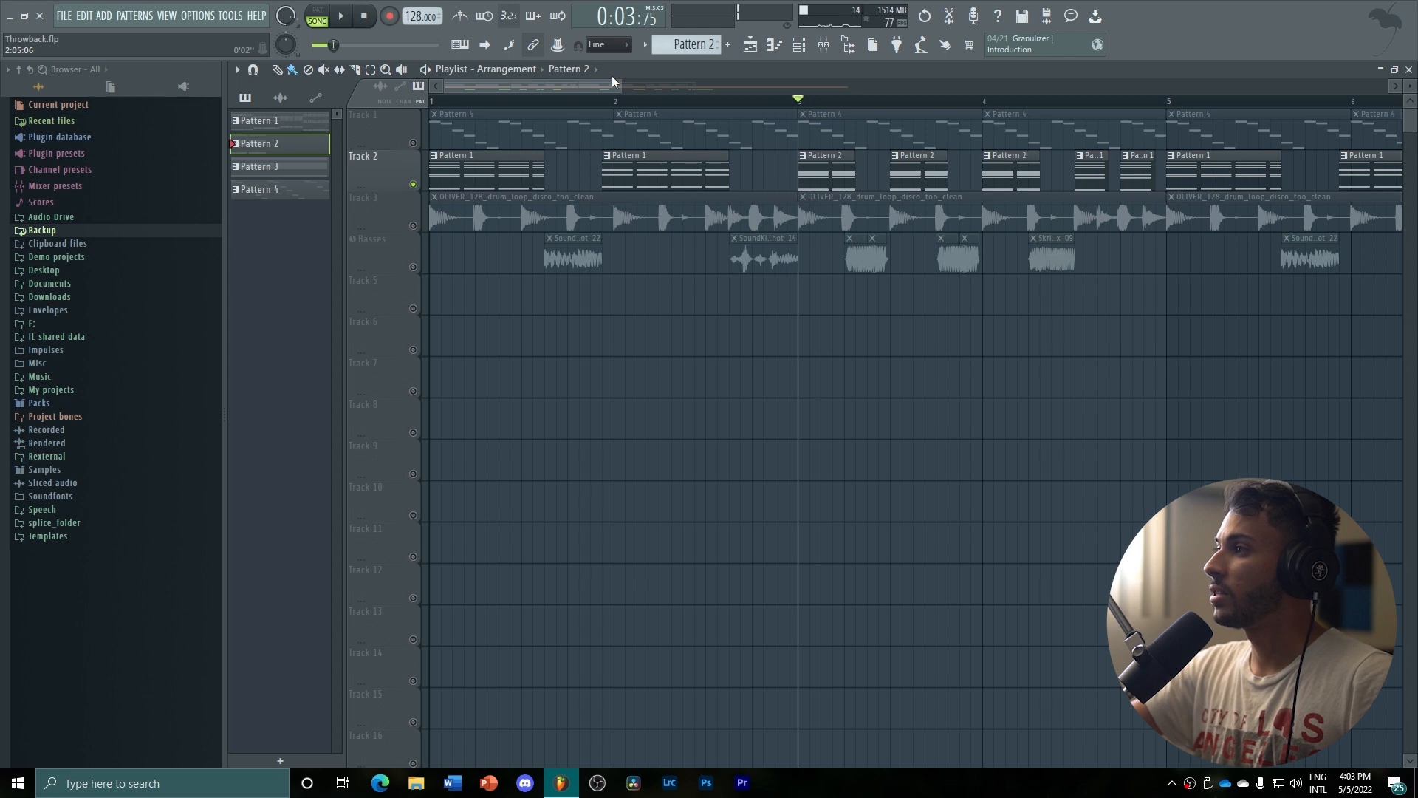
left_click_drag(611, 83, 902, 88)
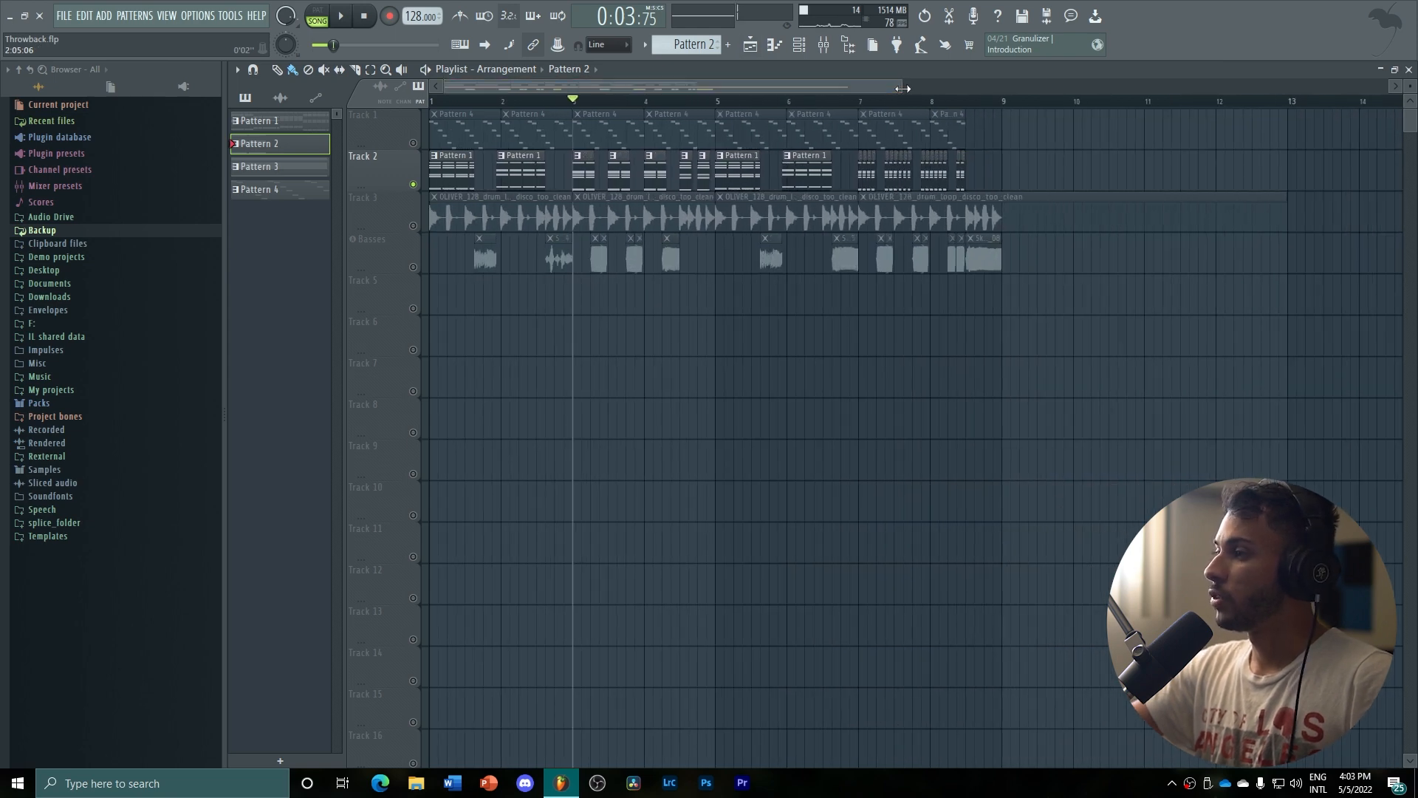
key("space")
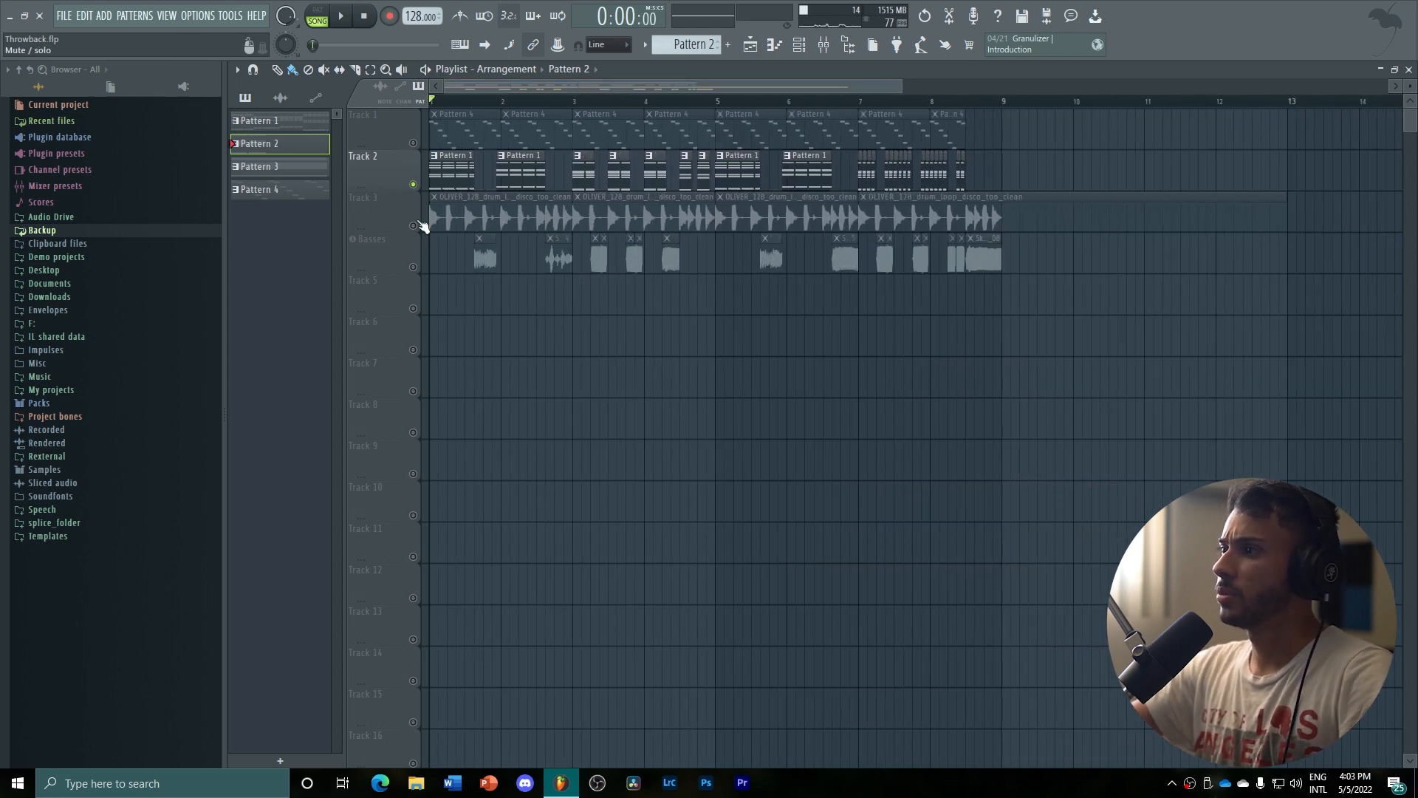
left_click(414, 226)
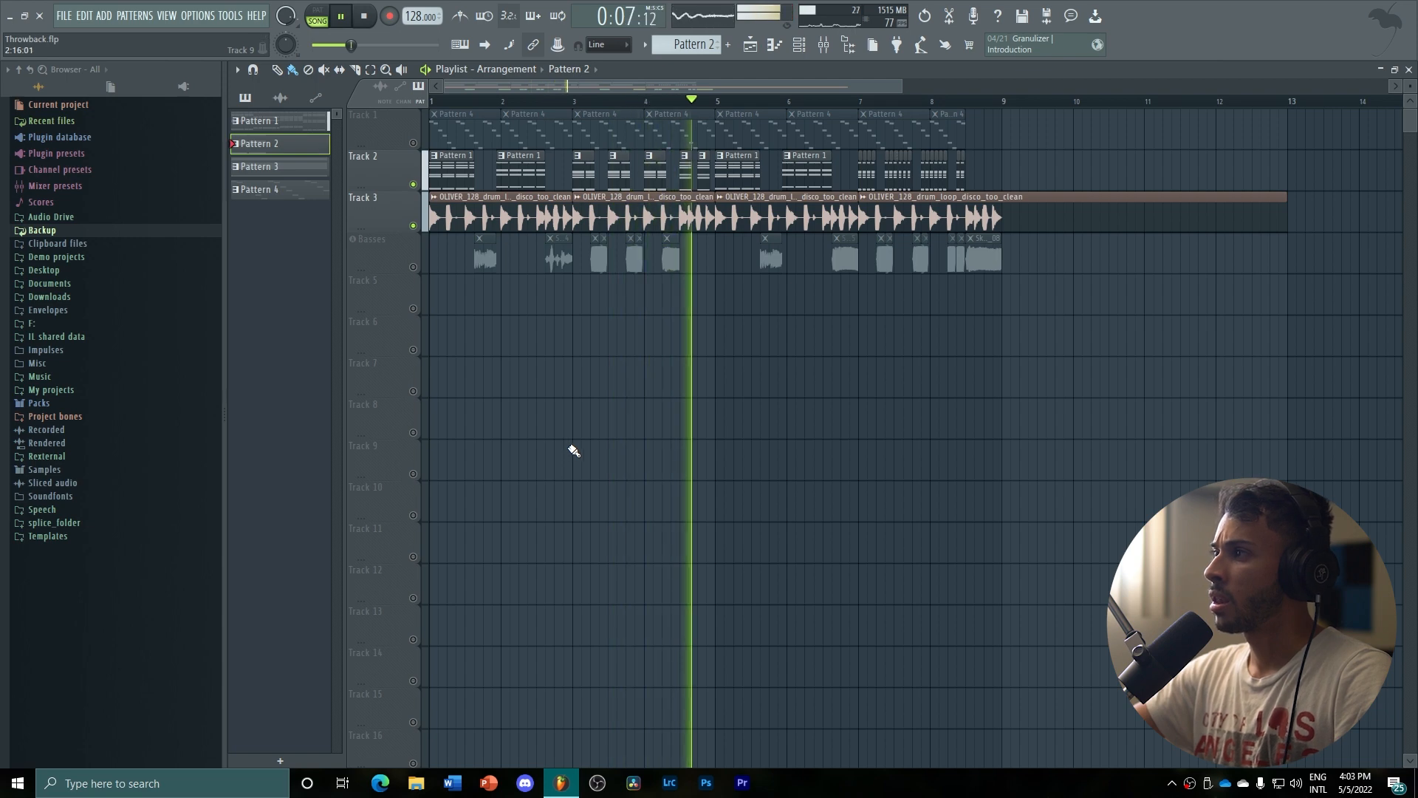
left_click(831, 46)
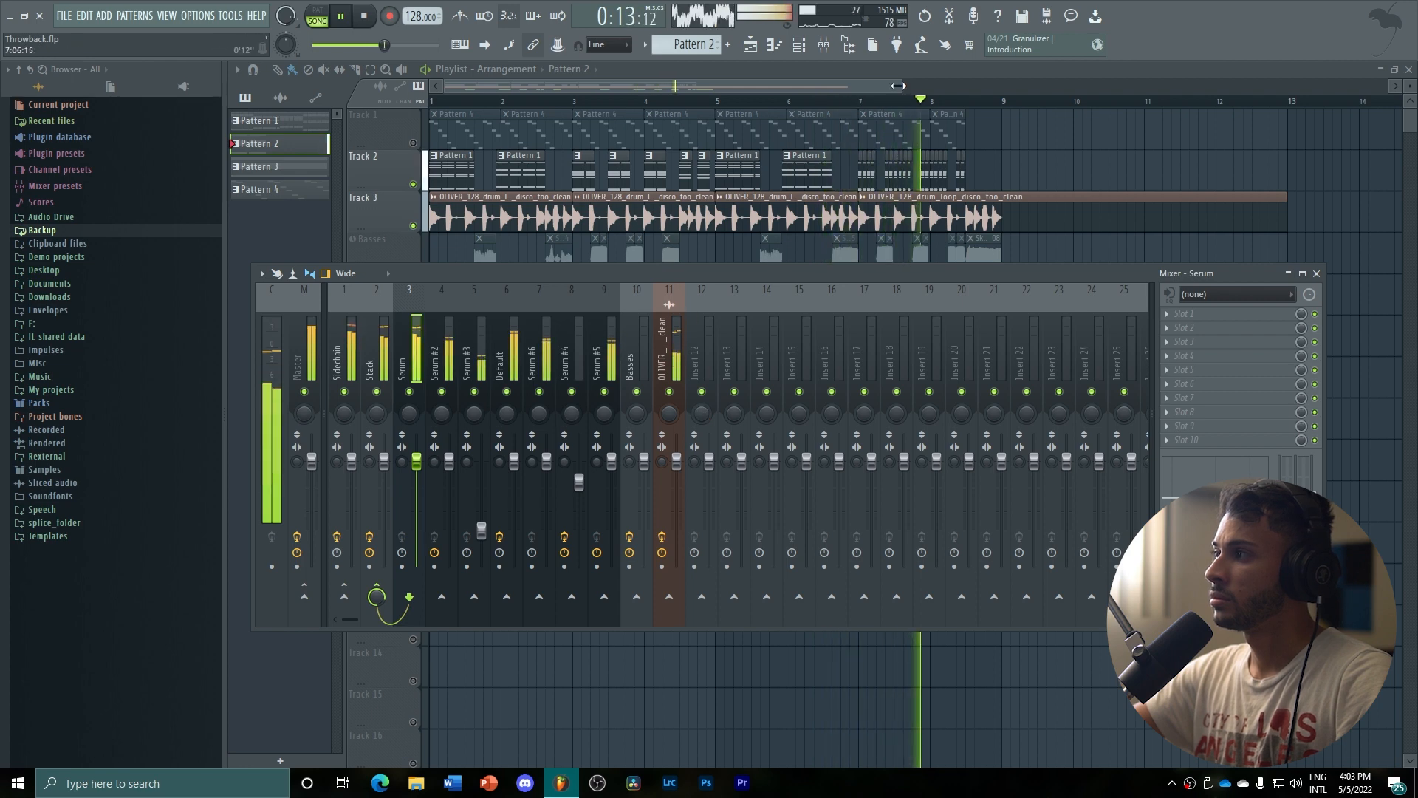
left_click_drag(901, 87, 711, 91)
key("space")
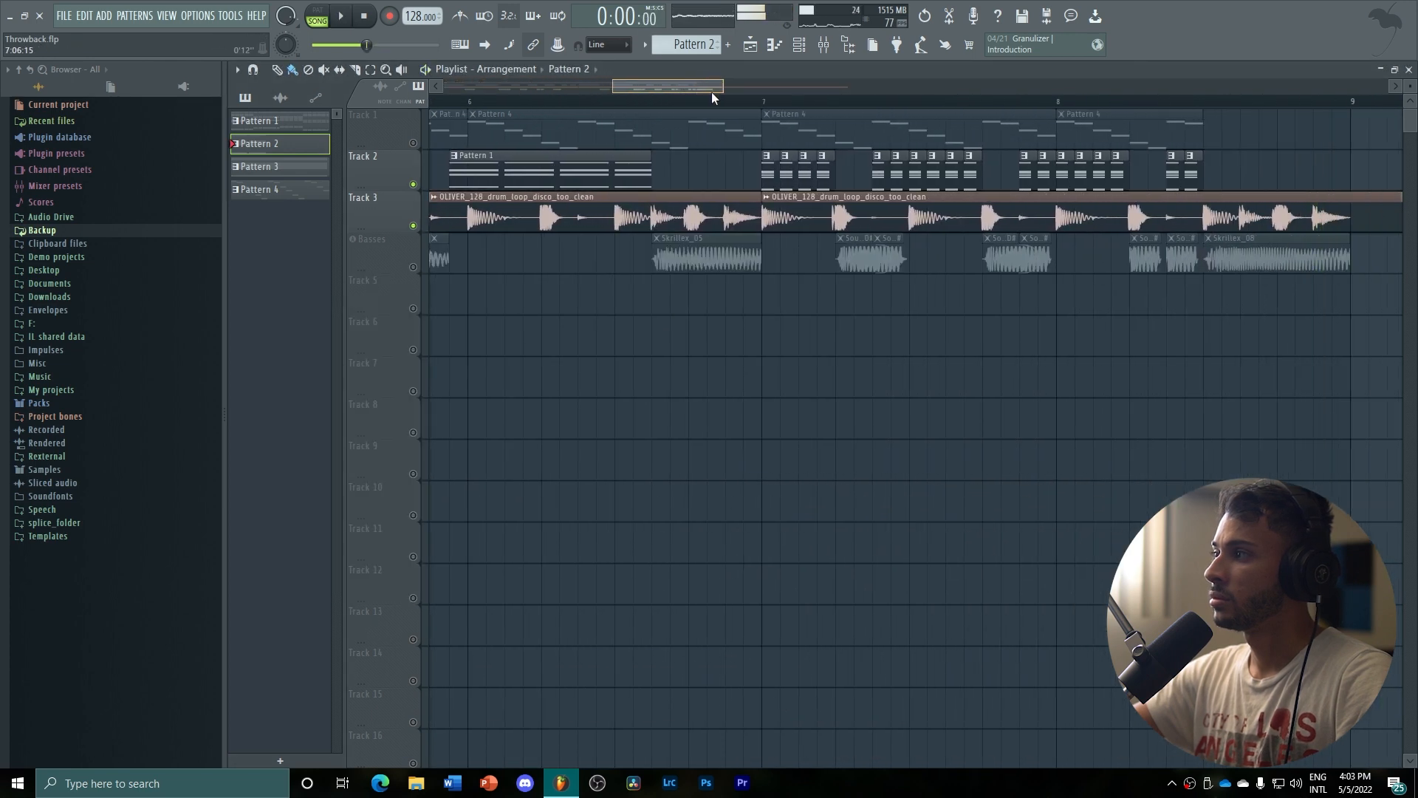
Place the playhead at bar 7, play the closing section of chords and drums, and stop
left_click(726, 102)
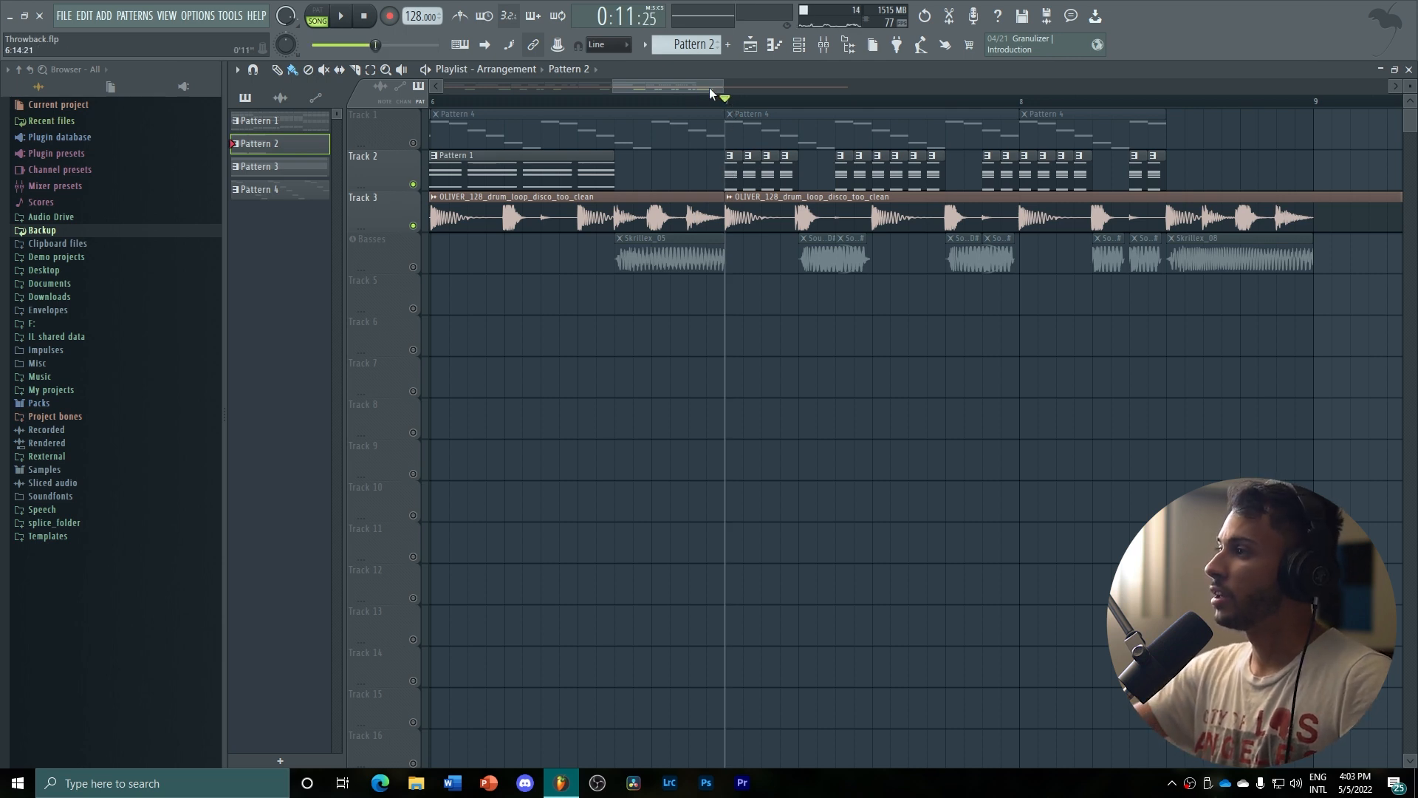
mouse_move(709, 87)
left_mouse_down()
mouse_move(663, 89)
mouse_move(675, 74)
left_mouse_up()
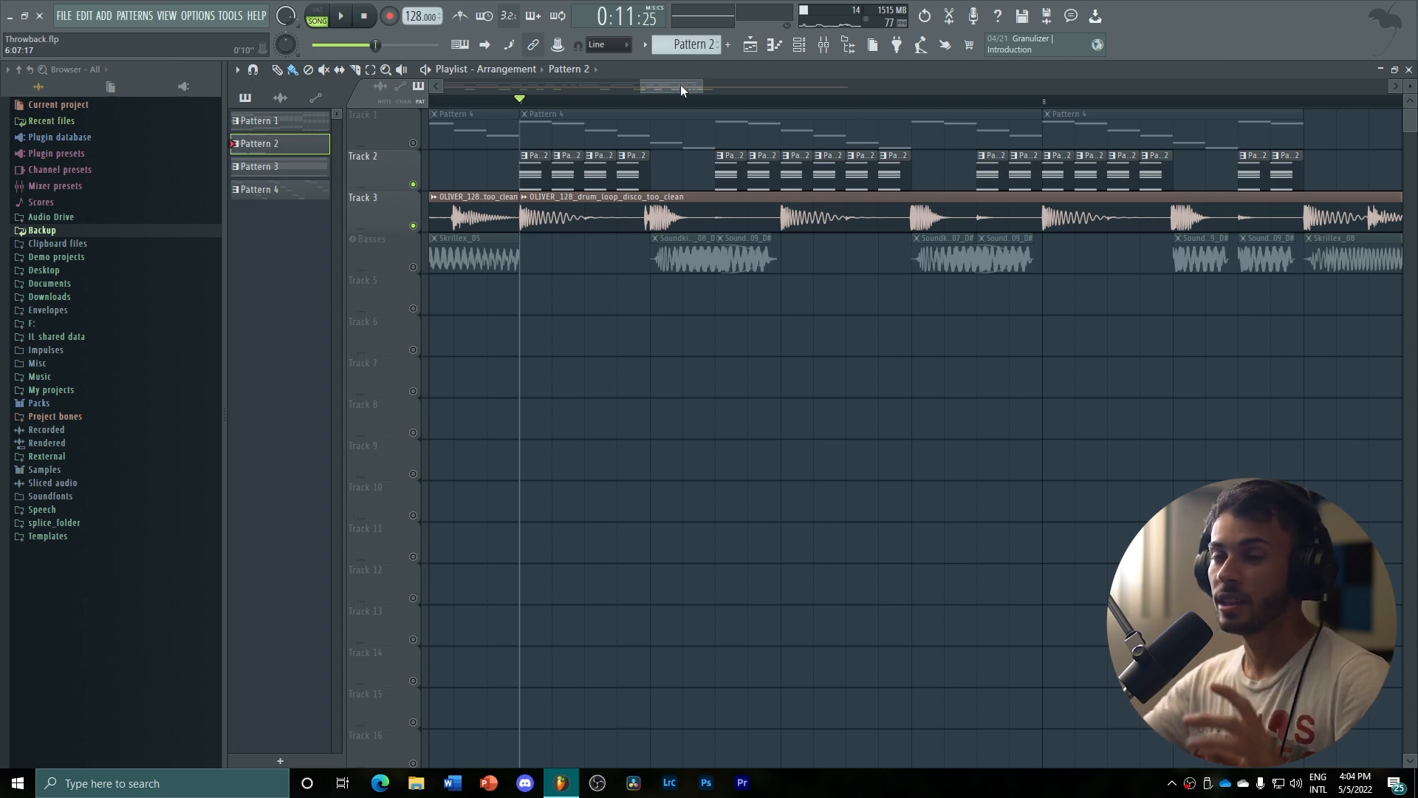
left_click_drag(680, 84, 723, 84)
left_click_drag(711, 83, 705, 82)
key("space")
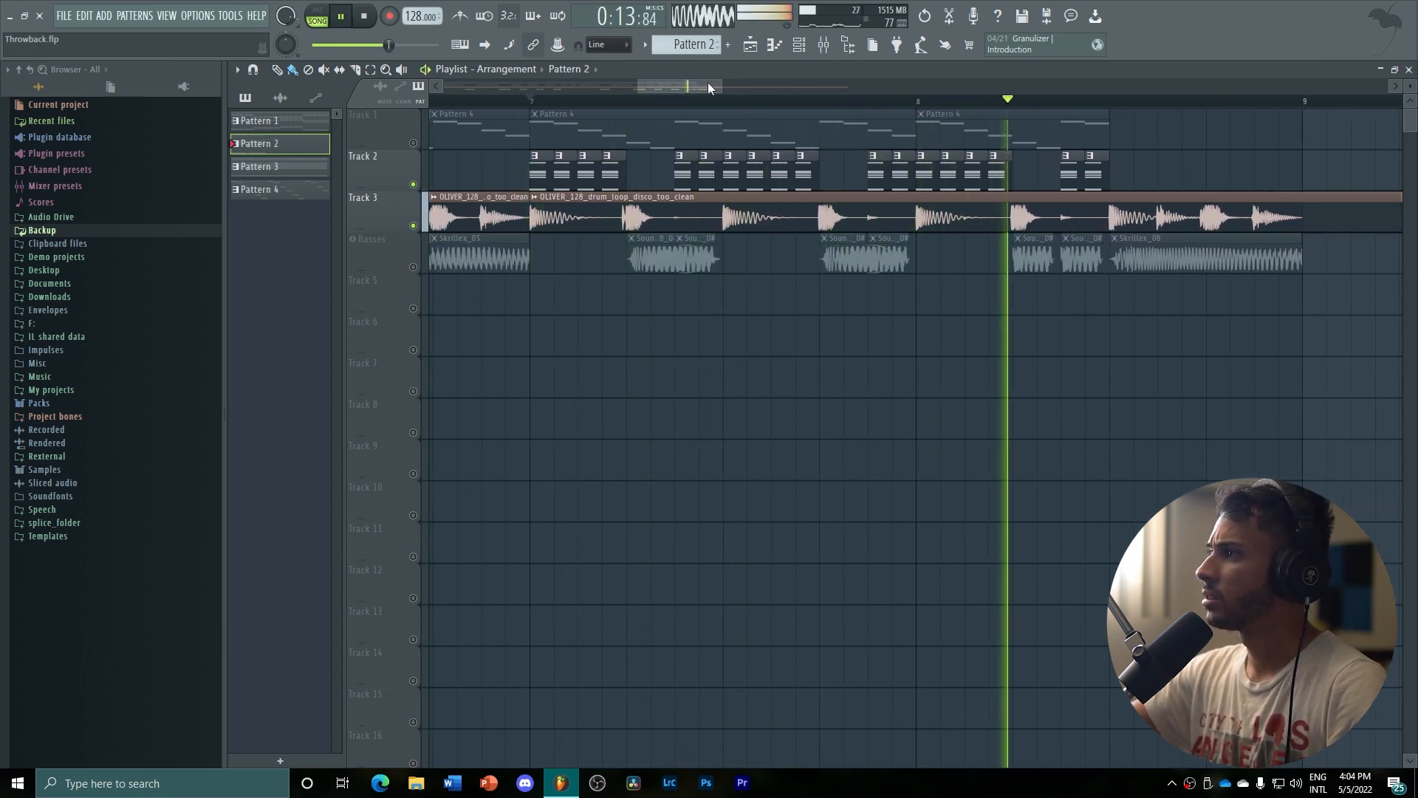
key("space")
left_click_drag(708, 82, 805, 88)
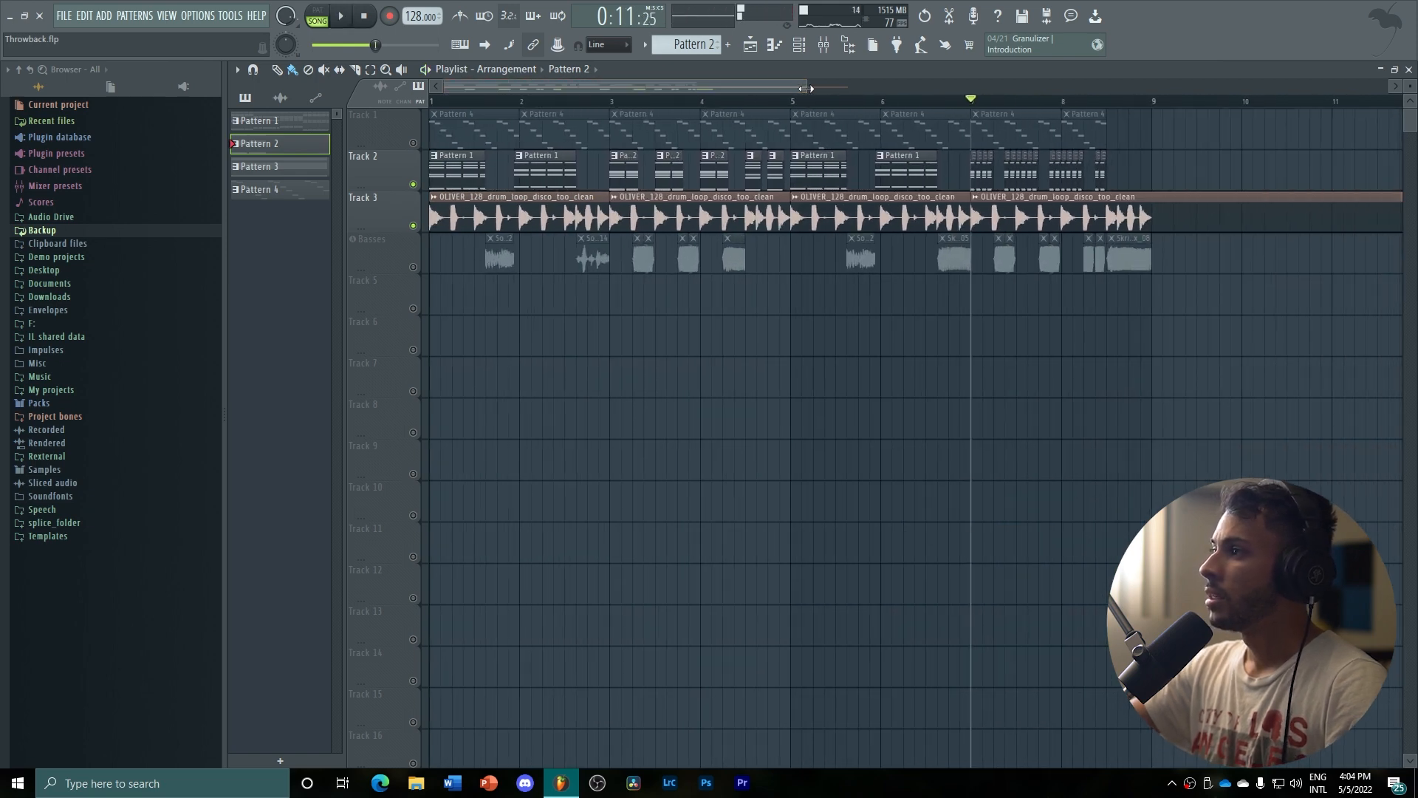
left_click(415, 144)
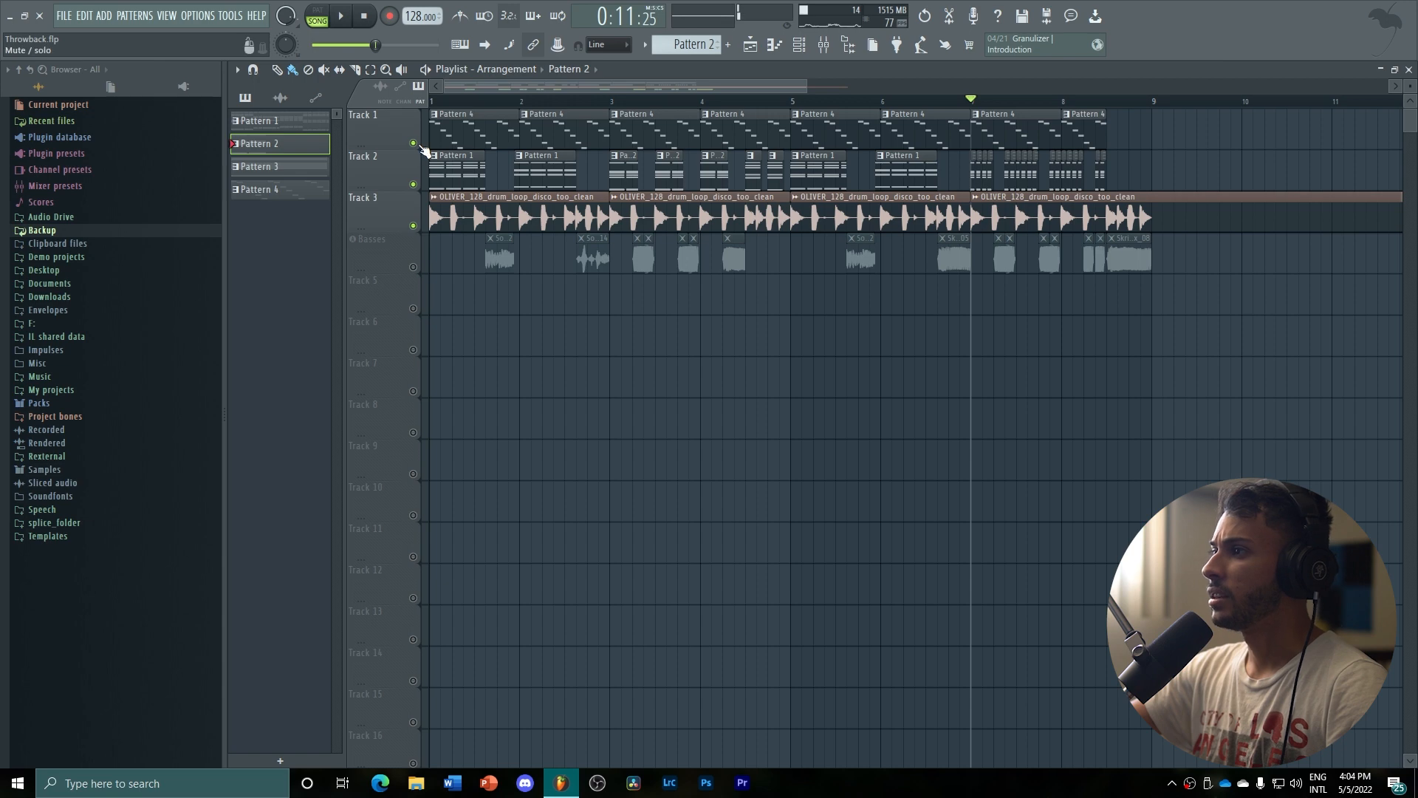
left_click(415, 143)
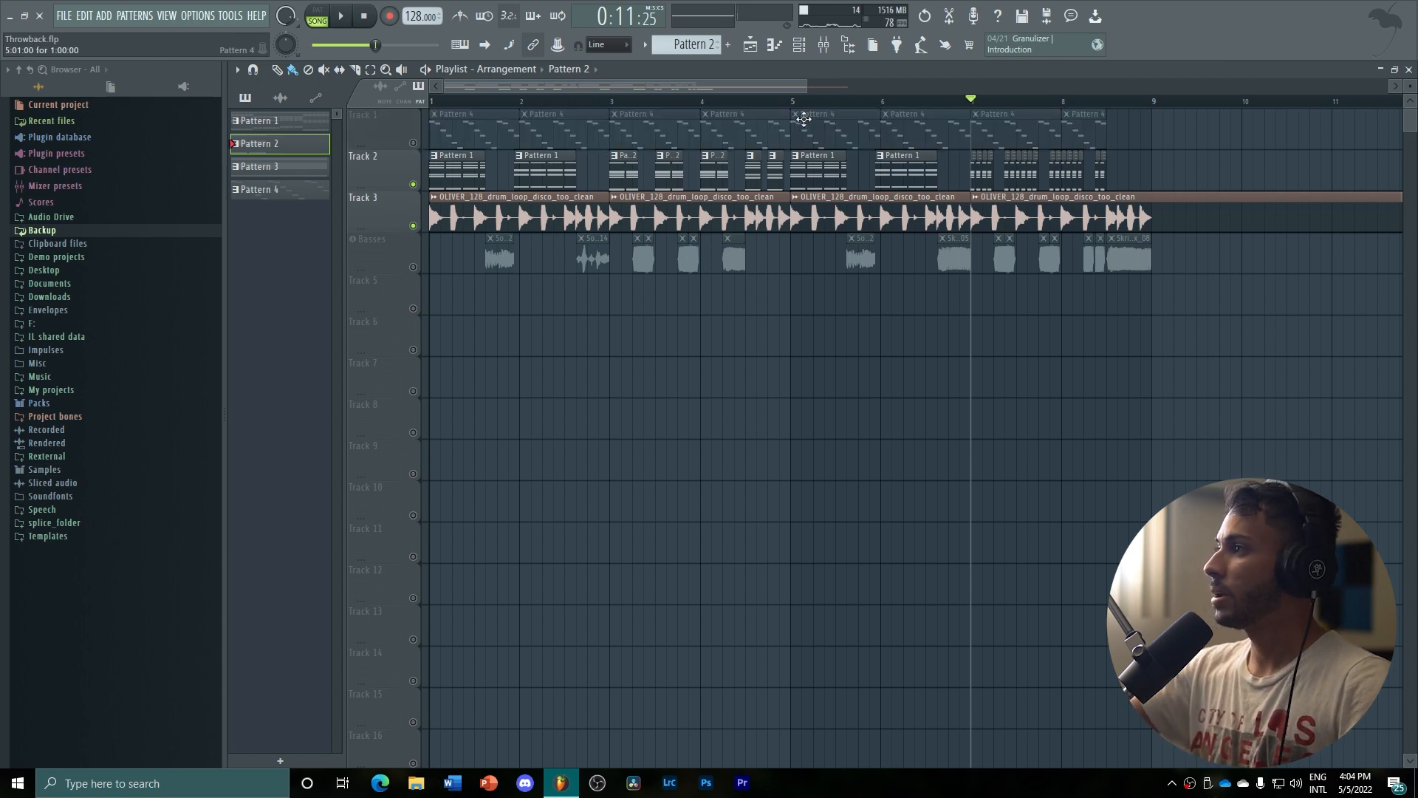
Open the mixer and examine the effect slots of the Serum and Default tracks, finishing on Serum #4
left_click(825, 59)
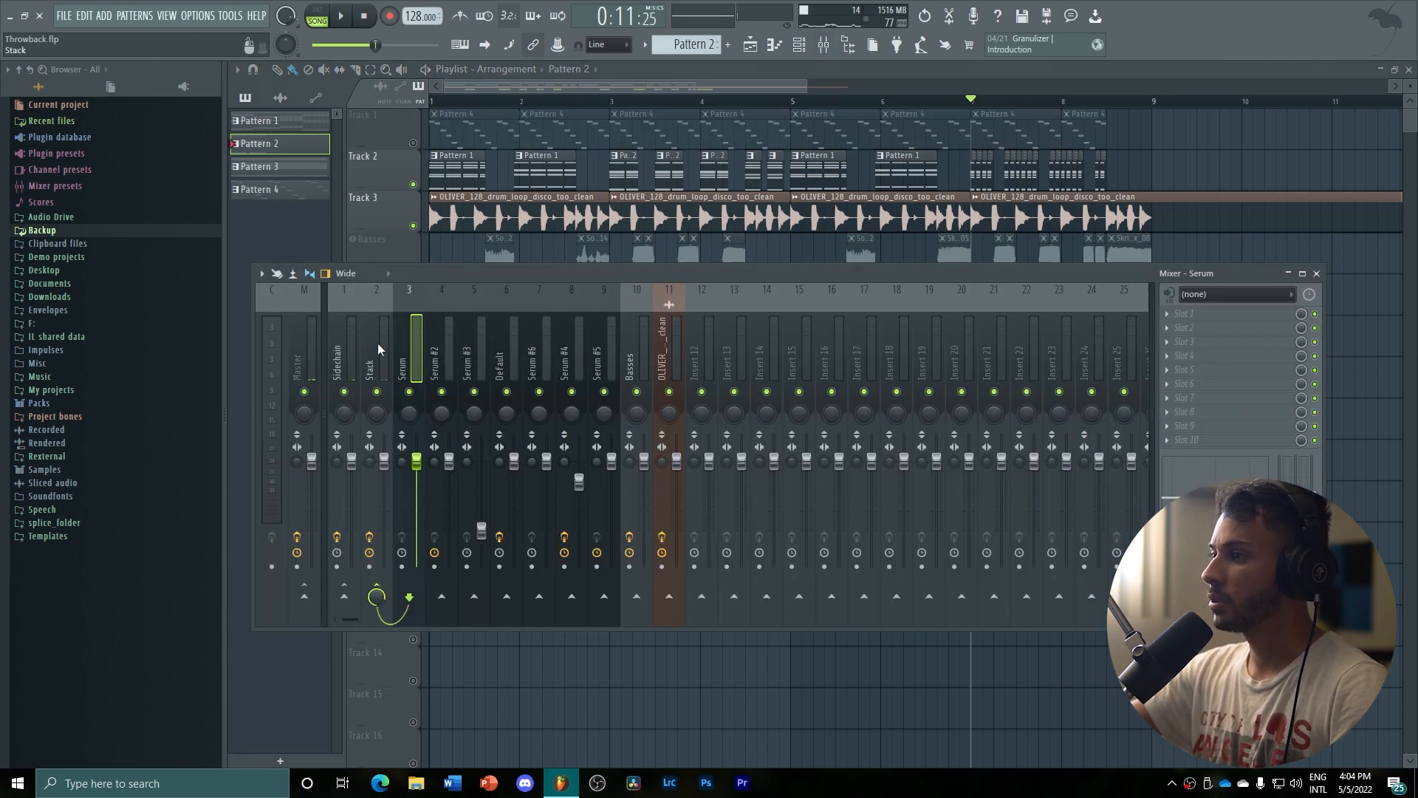
left_click(434, 348)
left_click(472, 348)
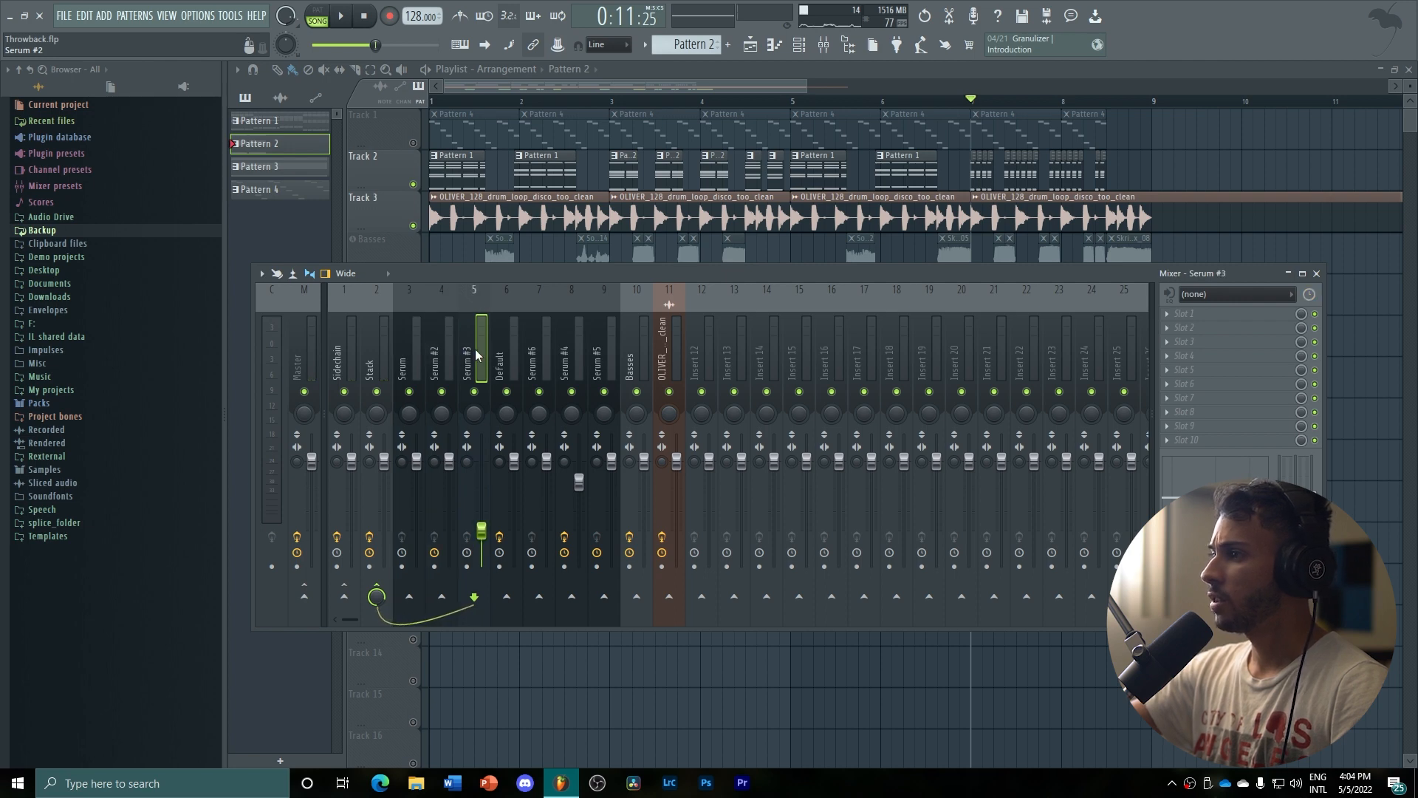
left_click(511, 348)
left_click(544, 348)
left_click(579, 348)
left_click(604, 348)
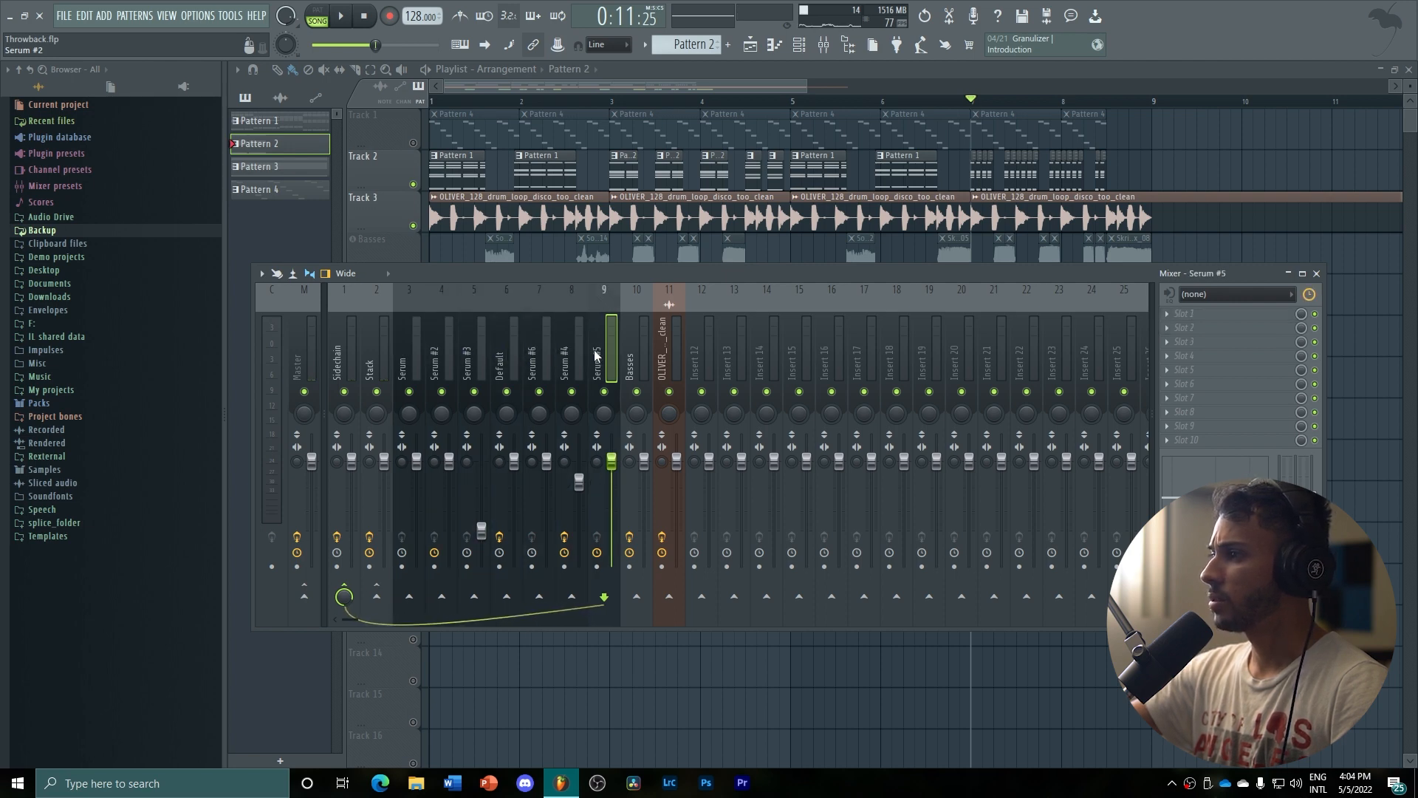
left_click(578, 350)
left_click(477, 352)
left_click(410, 351)
left_click(579, 353)
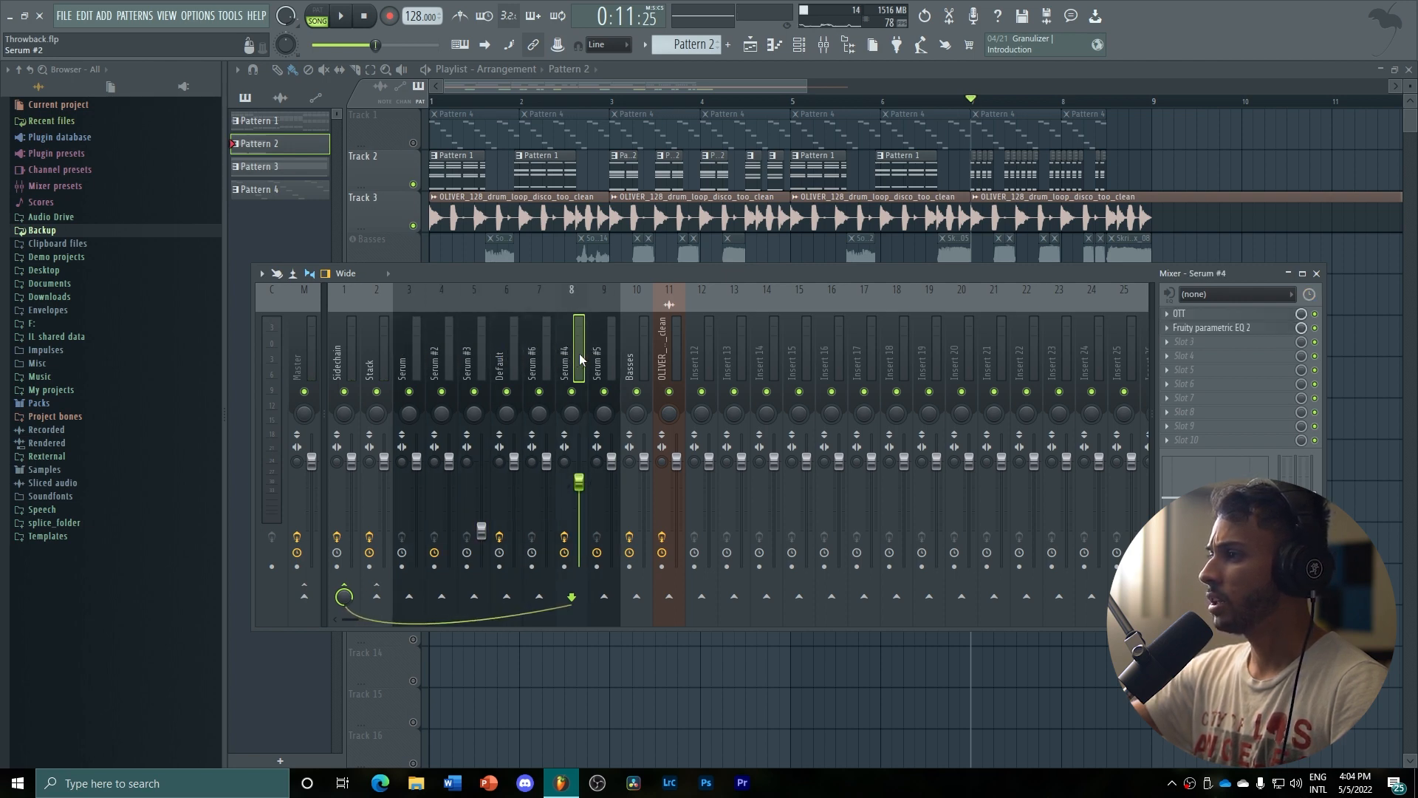
left_click(541, 353)
left_click(576, 356)
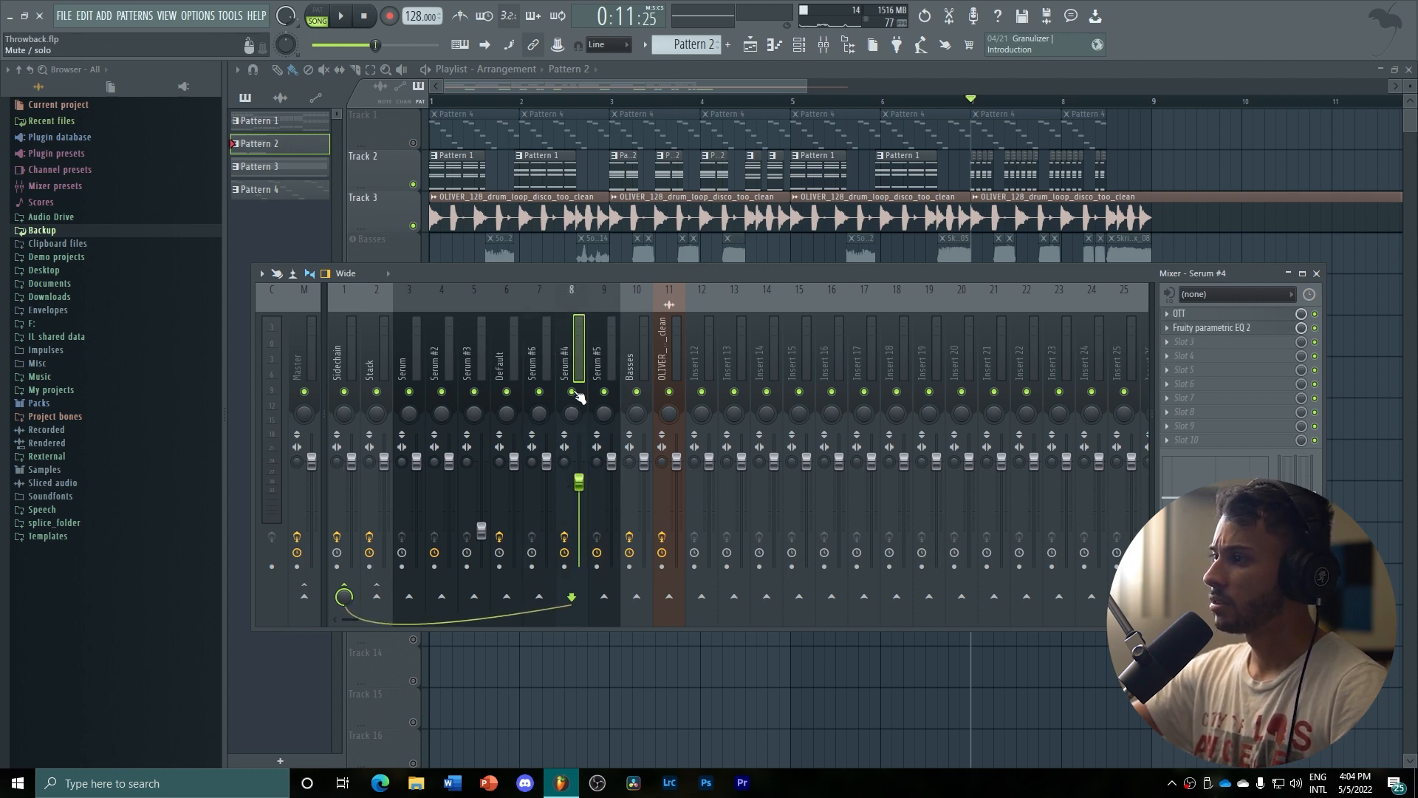
Open the OTT and Fruity parametric EQ 2 effects on the Serum #4 mixer track to examine their settings
left_click(1195, 315)
left_click(1212, 342)
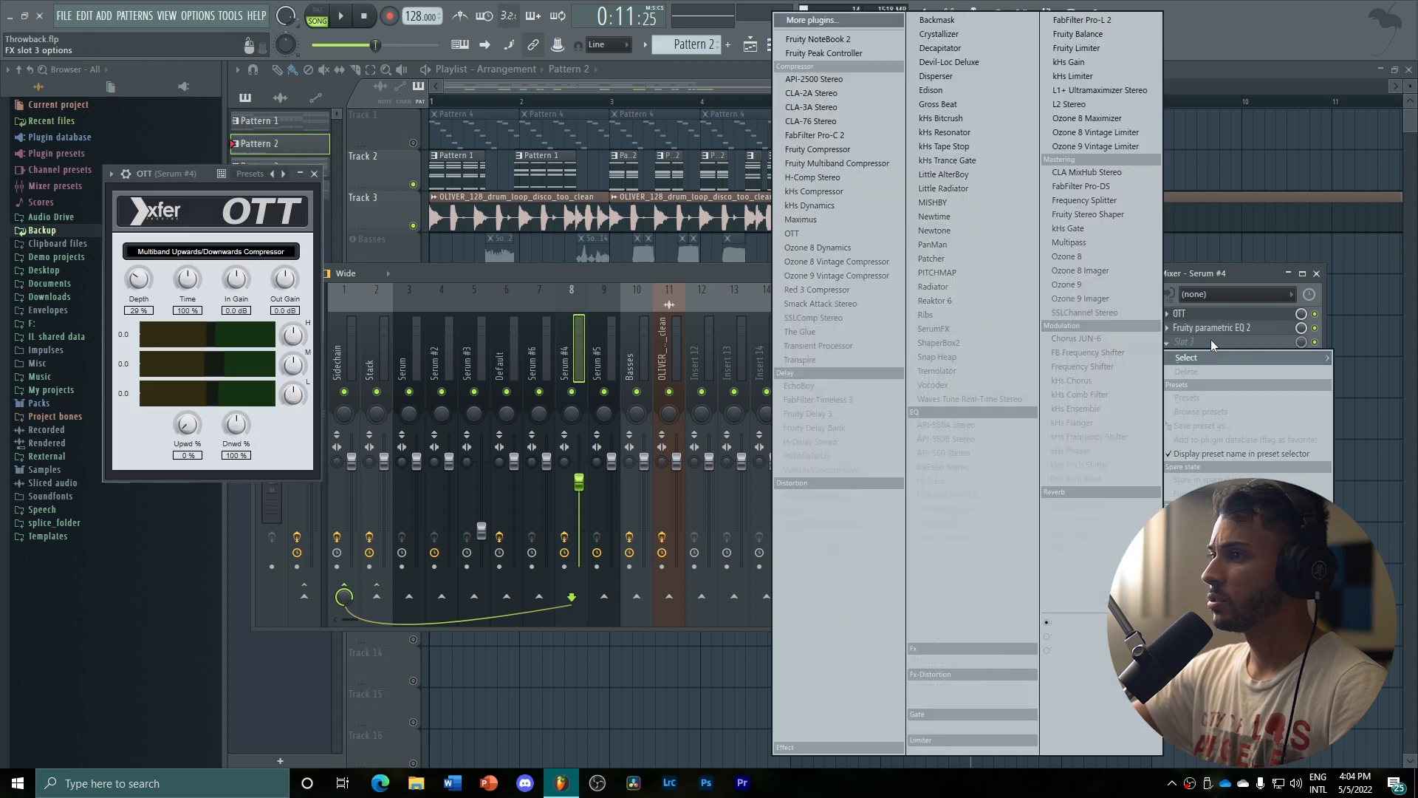
left_click(1226, 331)
left_click(1227, 333)
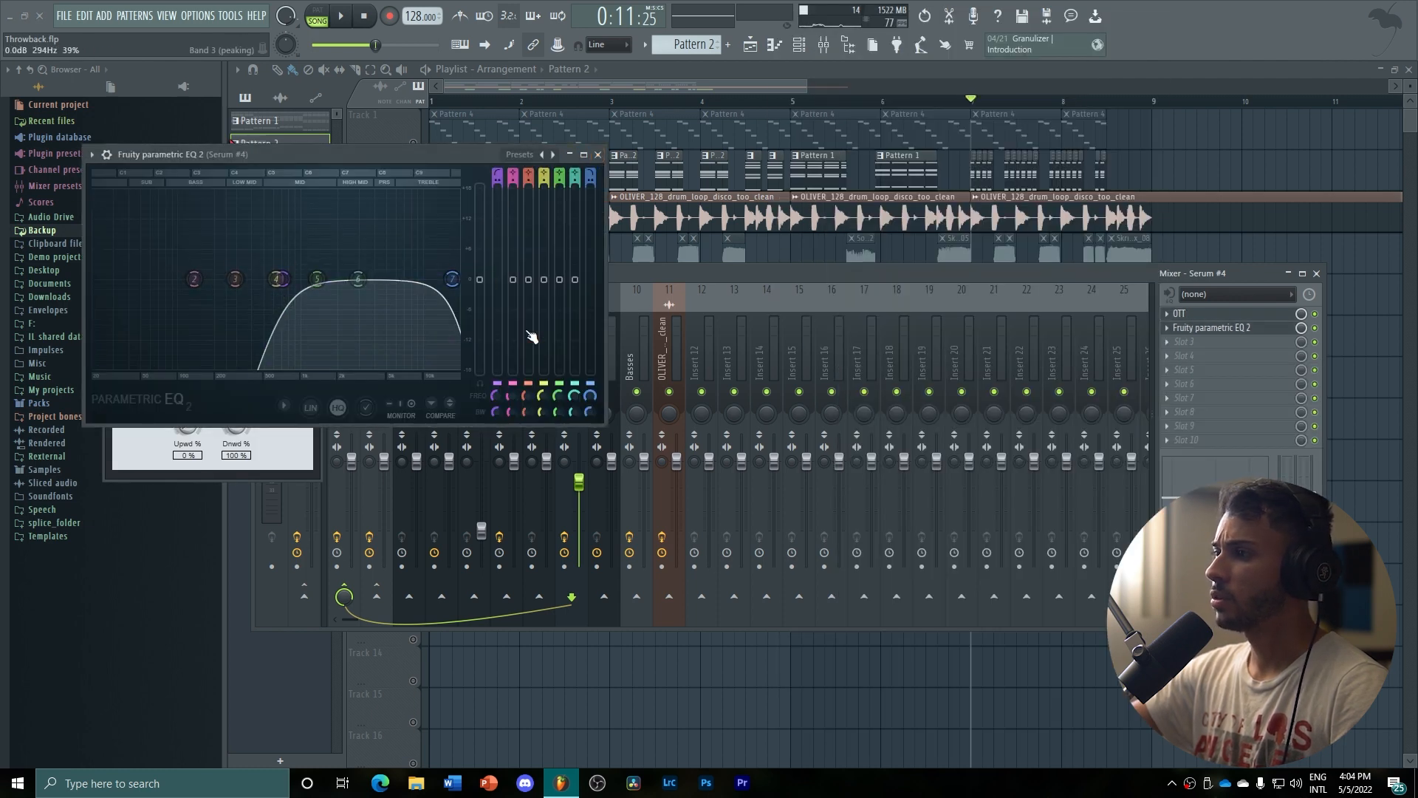
left_click(593, 156)
double_click(977, 9)
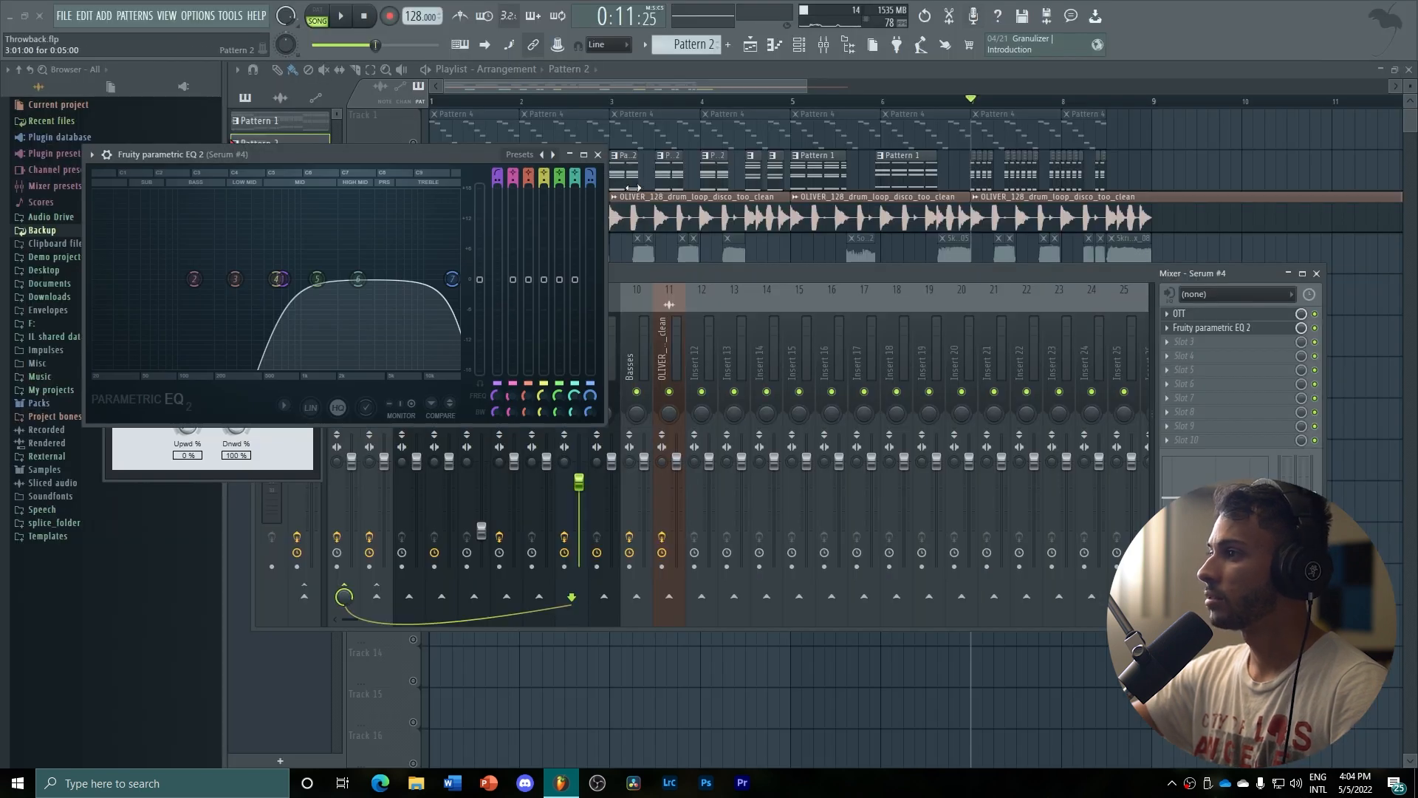
Close the Serum #4 track's EQ and OTT effects, playing a short stretch of the song in between
left_click(606, 154)
key("space")
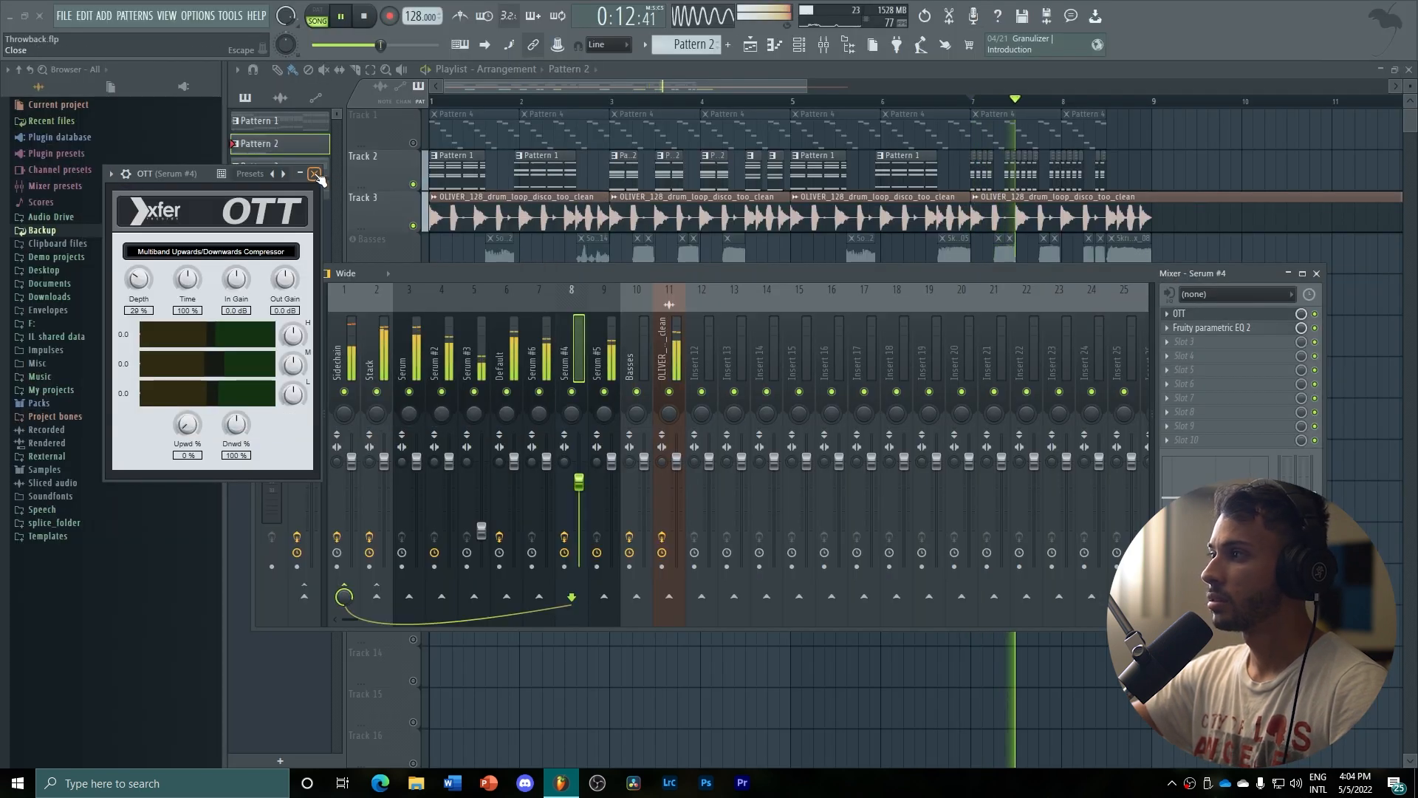
key("space")
left_click(315, 174)
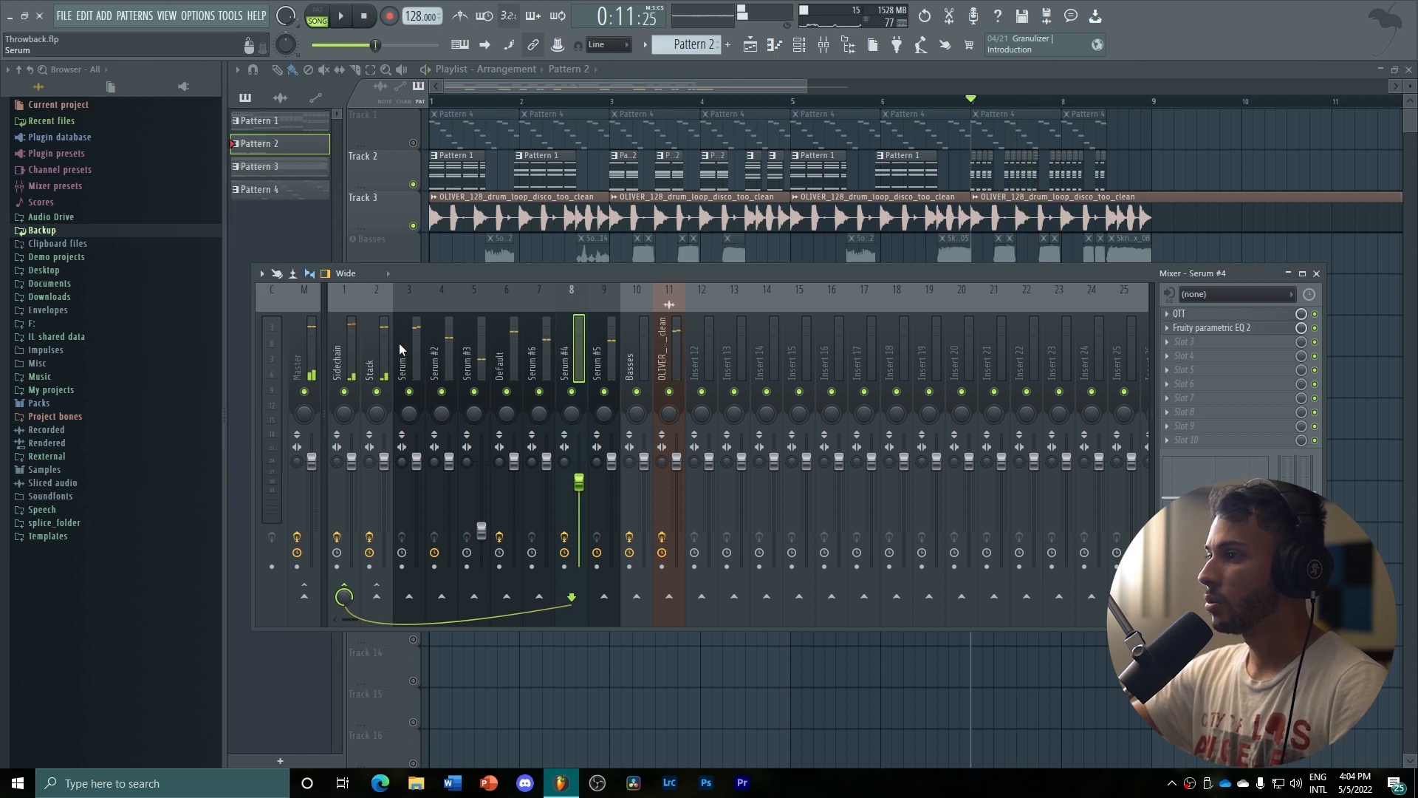
Examine the OTT and Fruity parametric EQ 2 settings on the Stack mixer track, closing each effect after viewing
left_click(382, 347)
left_click(1220, 314)
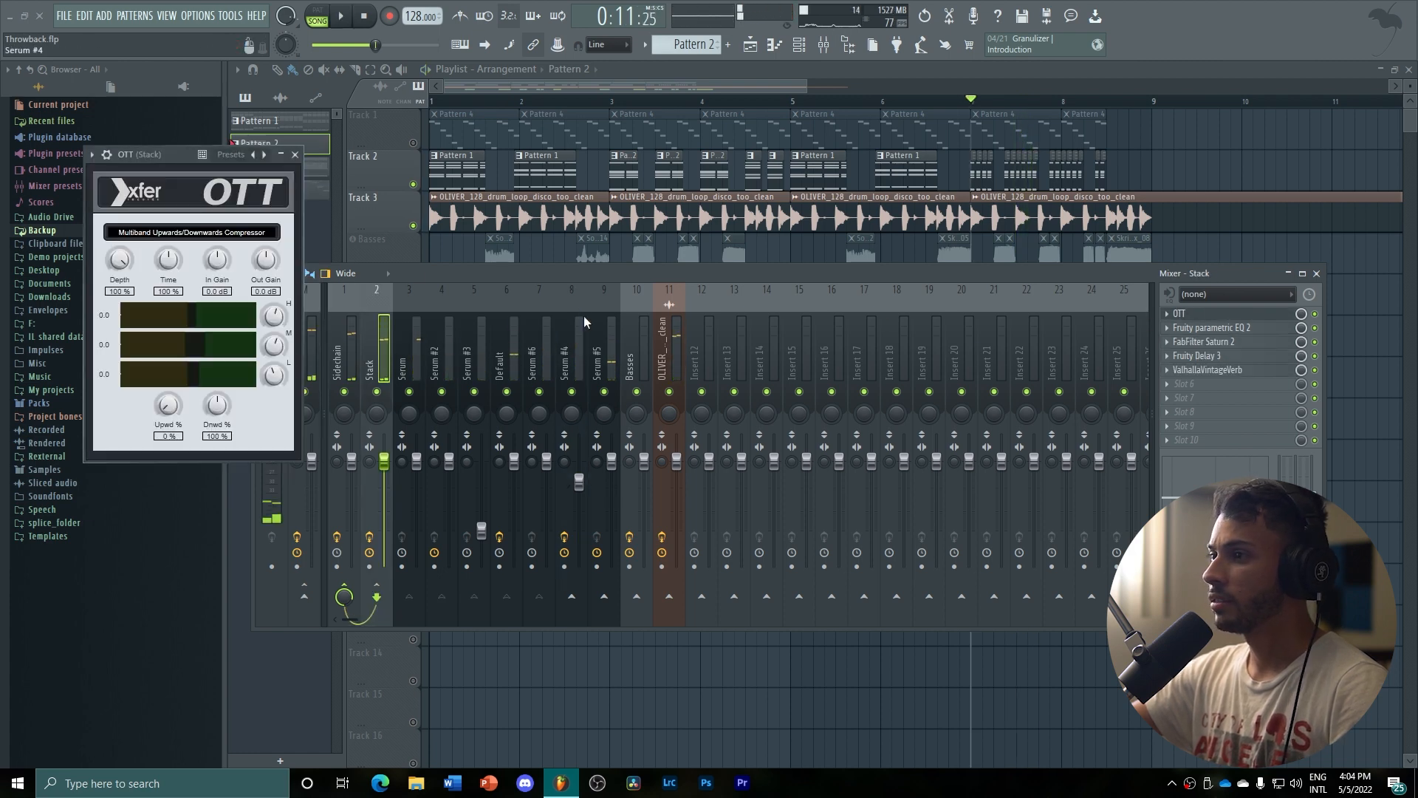
left_click_drag(148, 155, 183, 163)
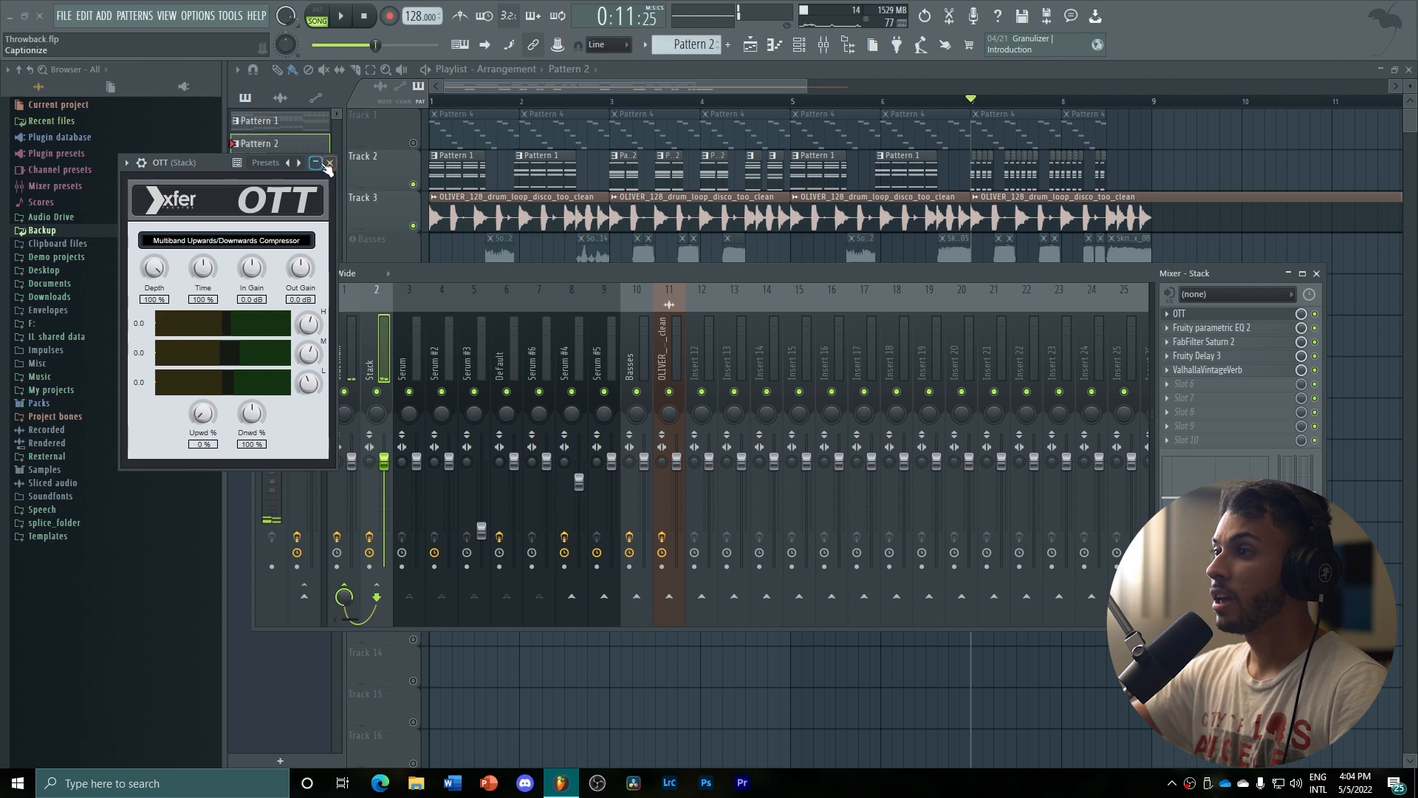
left_click(328, 163)
left_click(1225, 331)
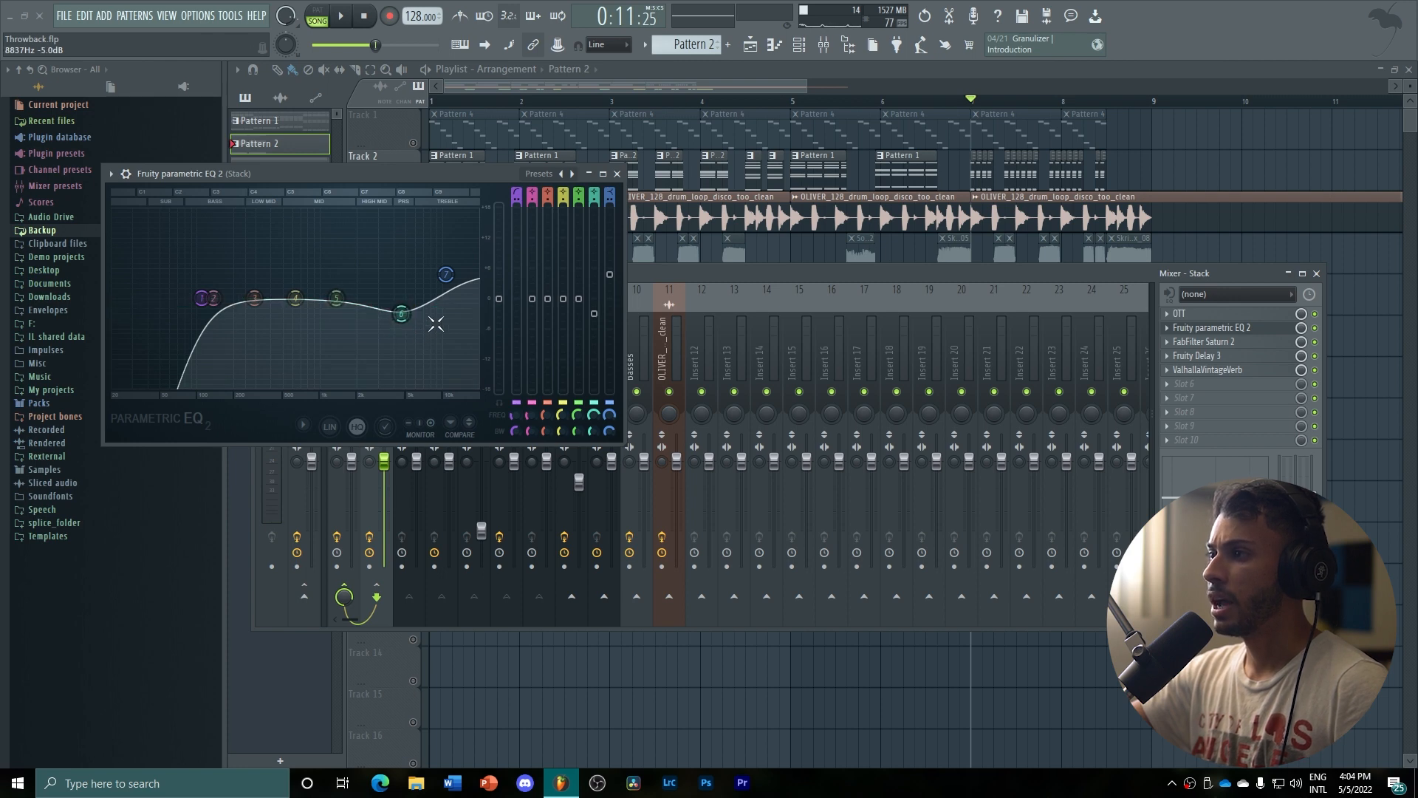
left_click(617, 175)
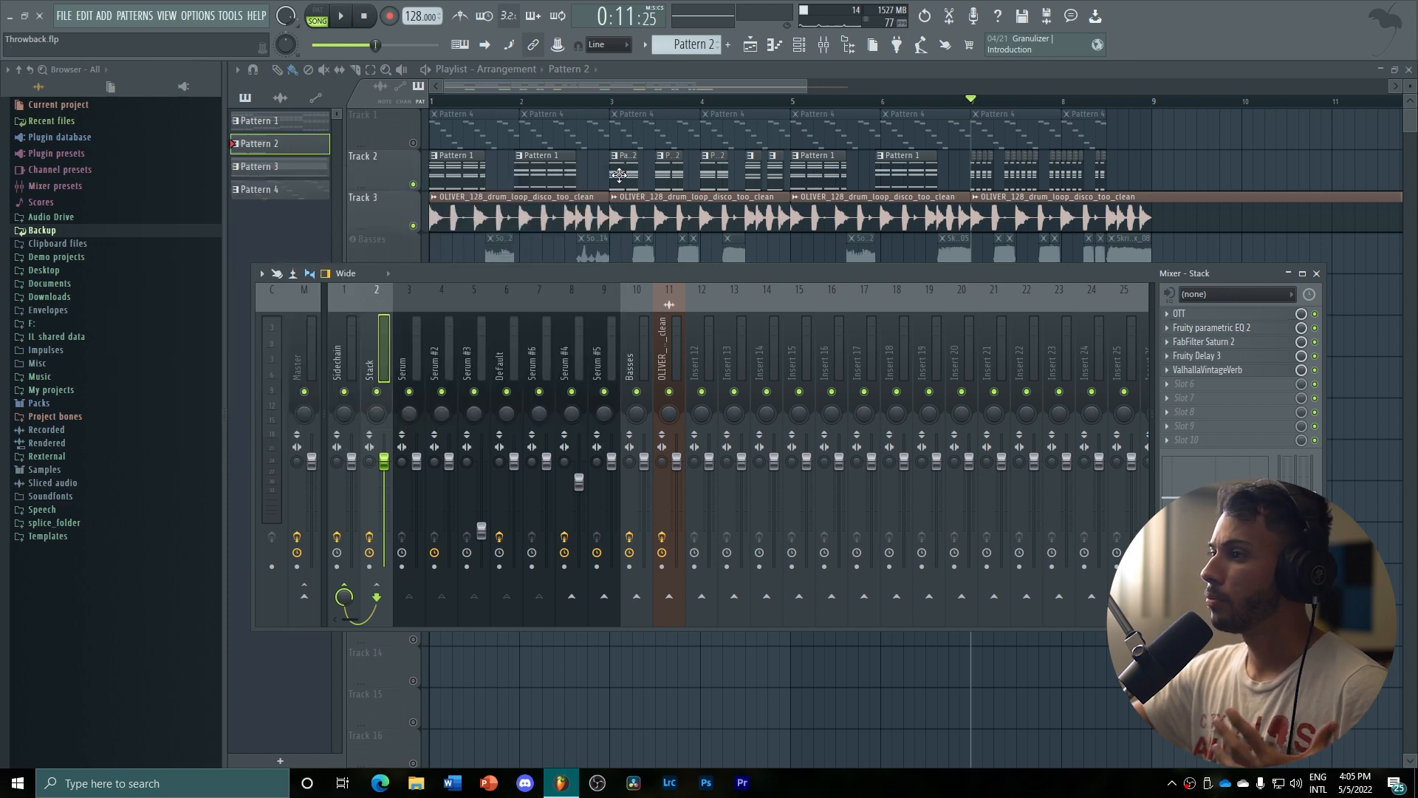
Examine the FabFilter Saturn 2, Fruity Delay 3 and ValhallaVintageVerb settings on the Stack track and close them
left_click(1211, 342)
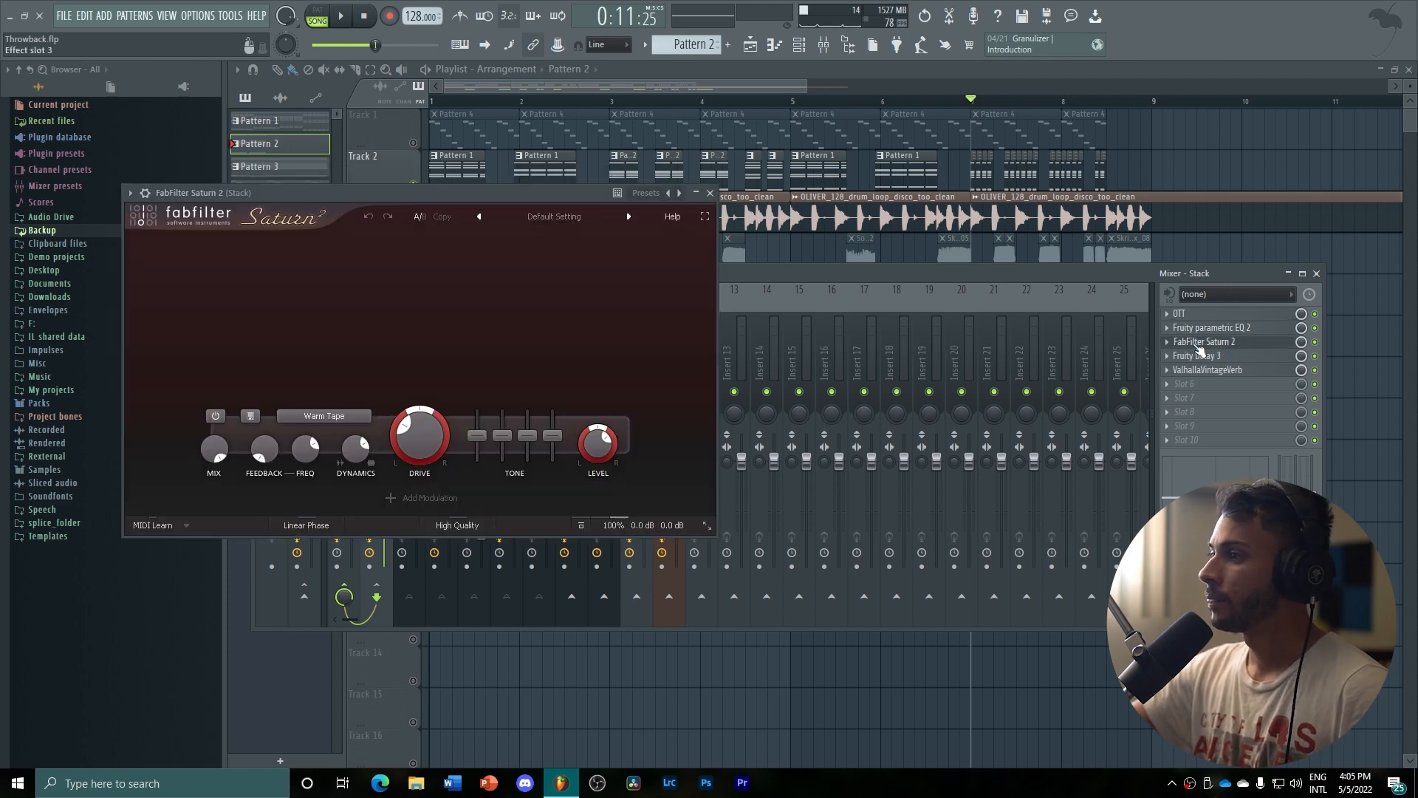
left_click(711, 193)
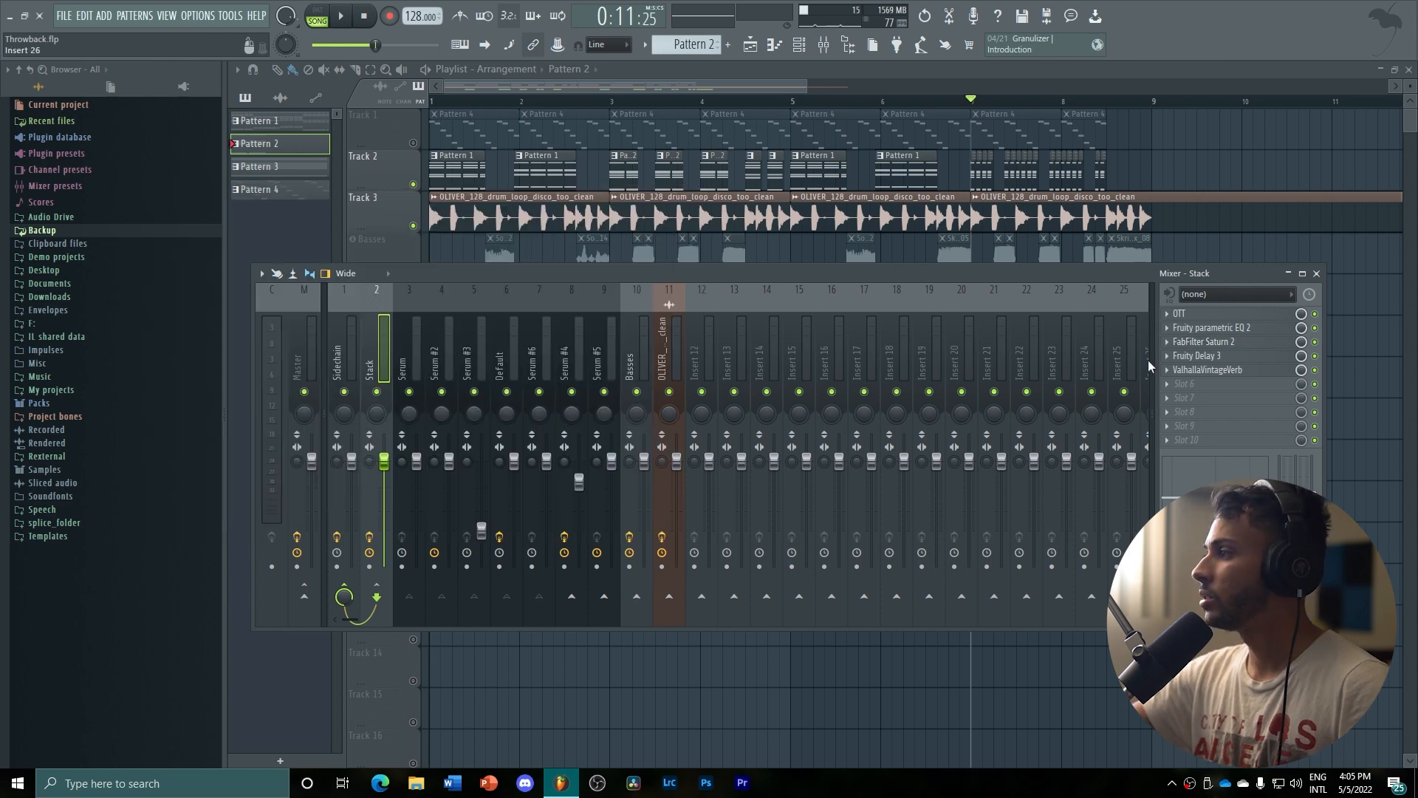
left_click(1190, 358)
left_click(1185, 370)
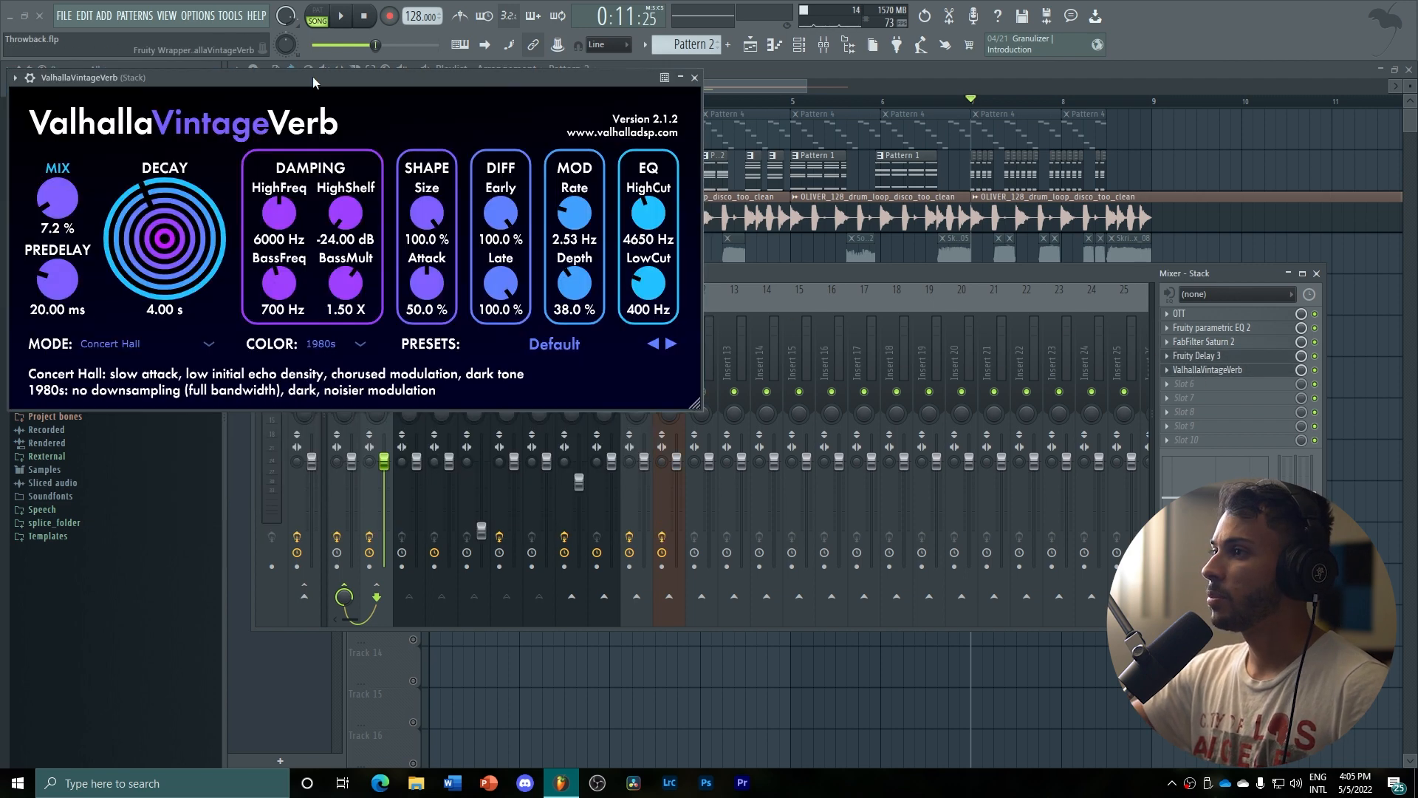
left_click_drag(312, 77, 744, 302)
left_click(685, 213)
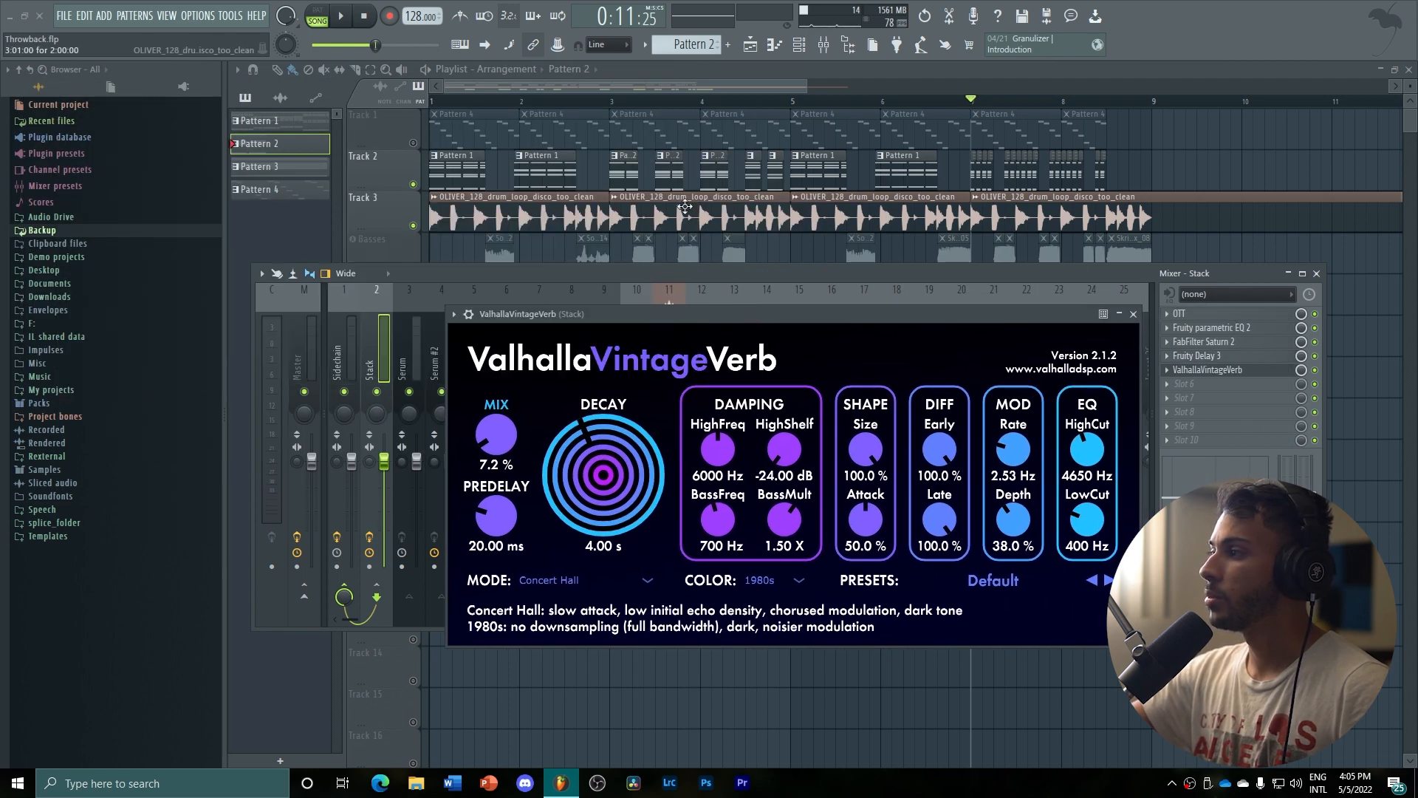
left_click(1134, 315)
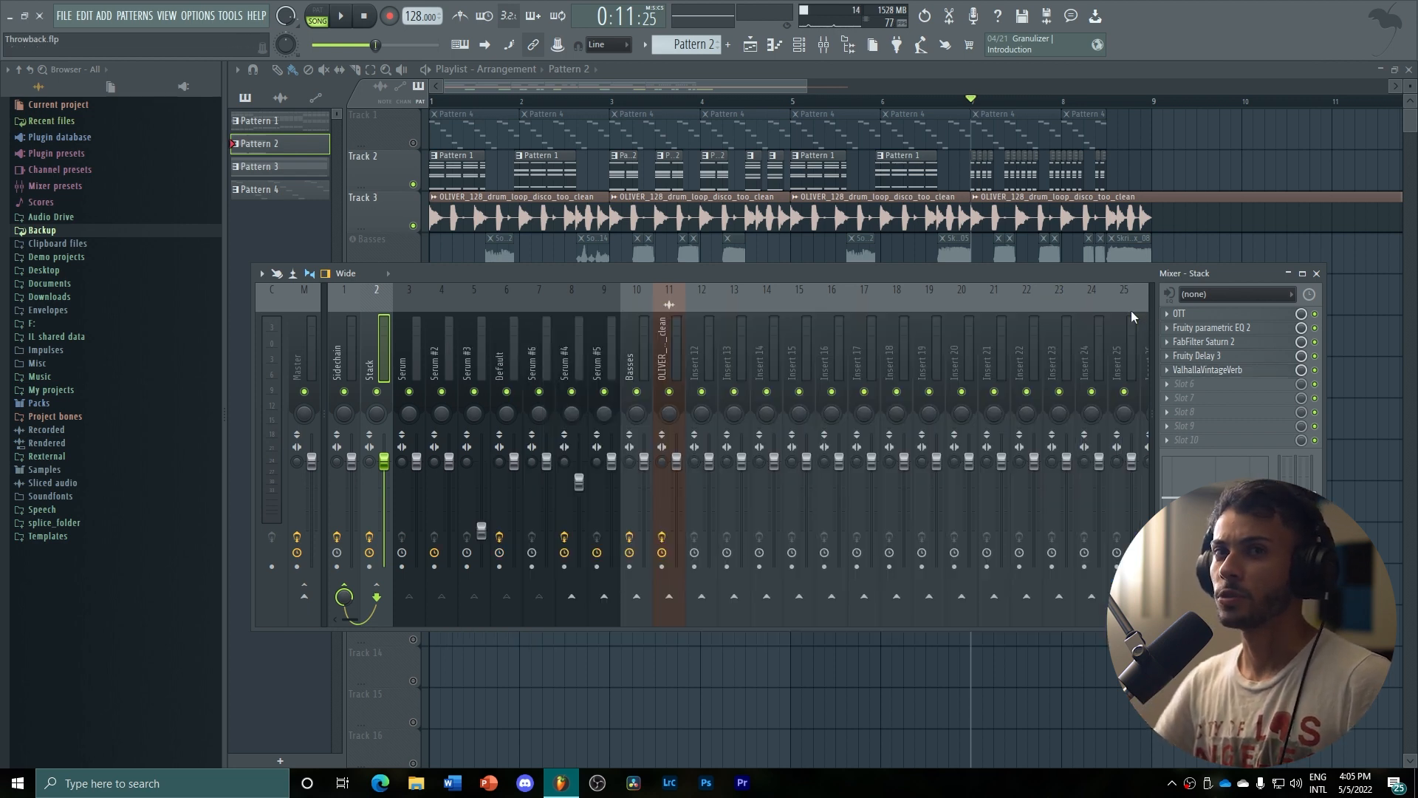
Solo Track 1 with its Pattern 4 clips in the playlist and play it from the start
right_click(413, 143)
left_click(441, 102)
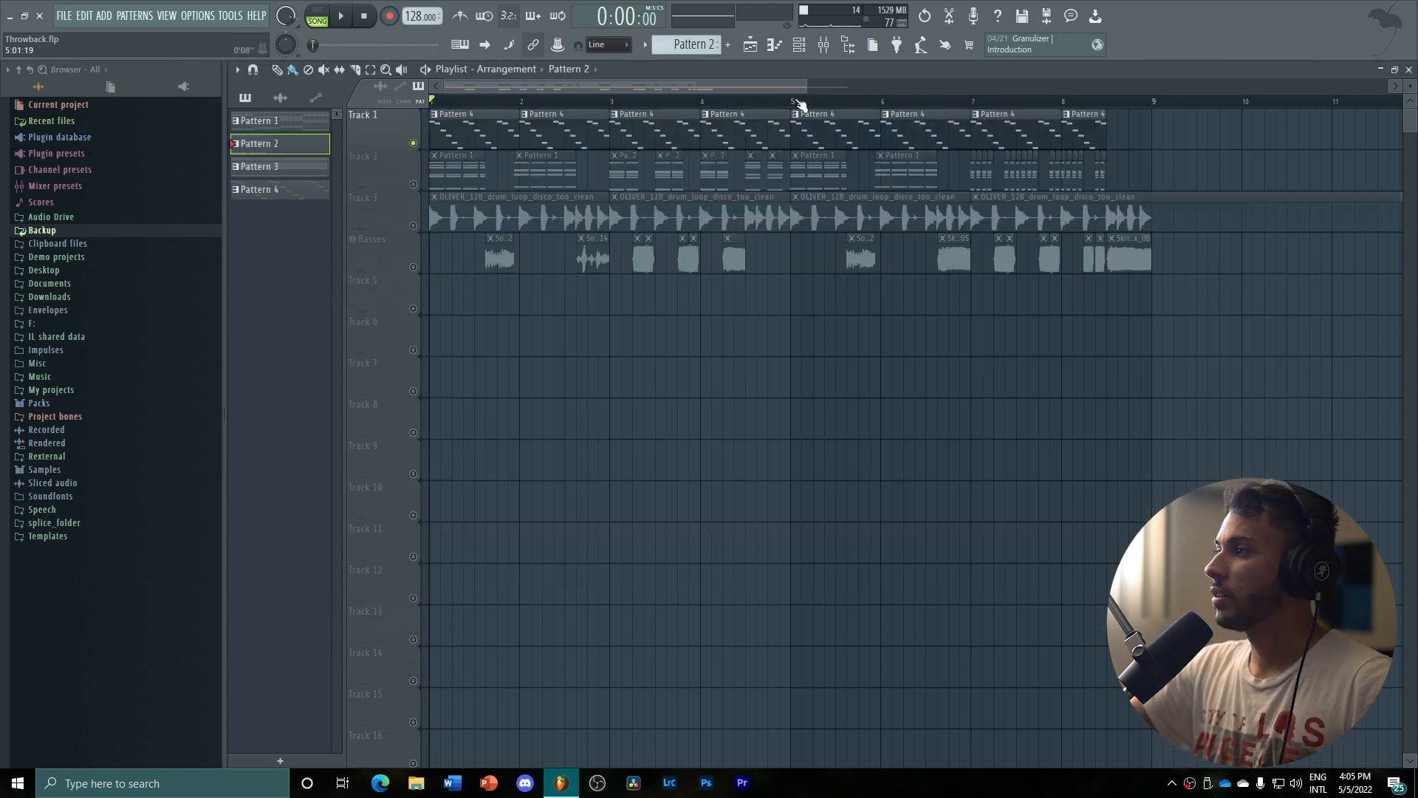
left_click_drag(803, 88, 779, 88)
key("space")
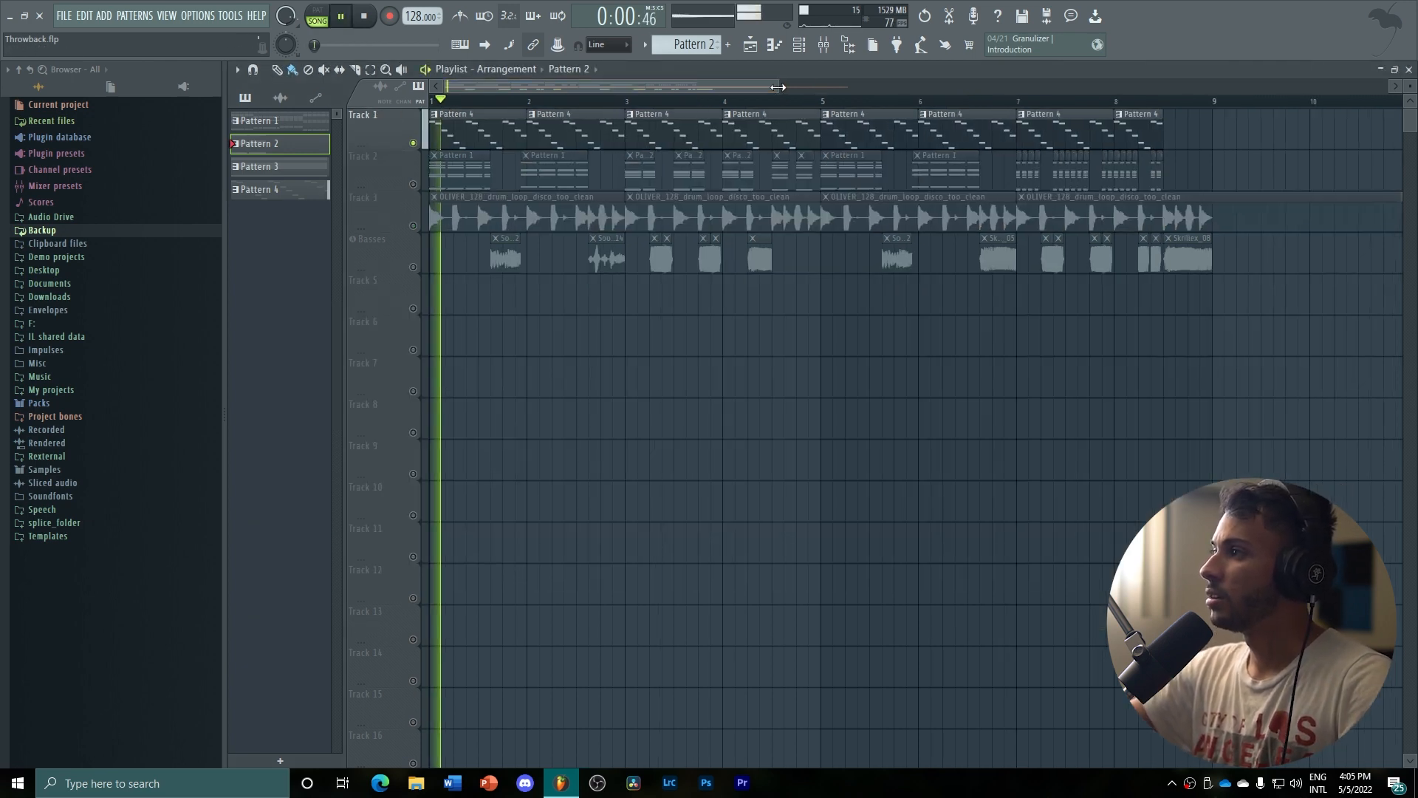
Examine the OTT and Fruity parametric EQ 2 effects on the Serum #4 mixer track during playback, then stop and close the EQ
left_click(824, 45)
left_click(573, 343)
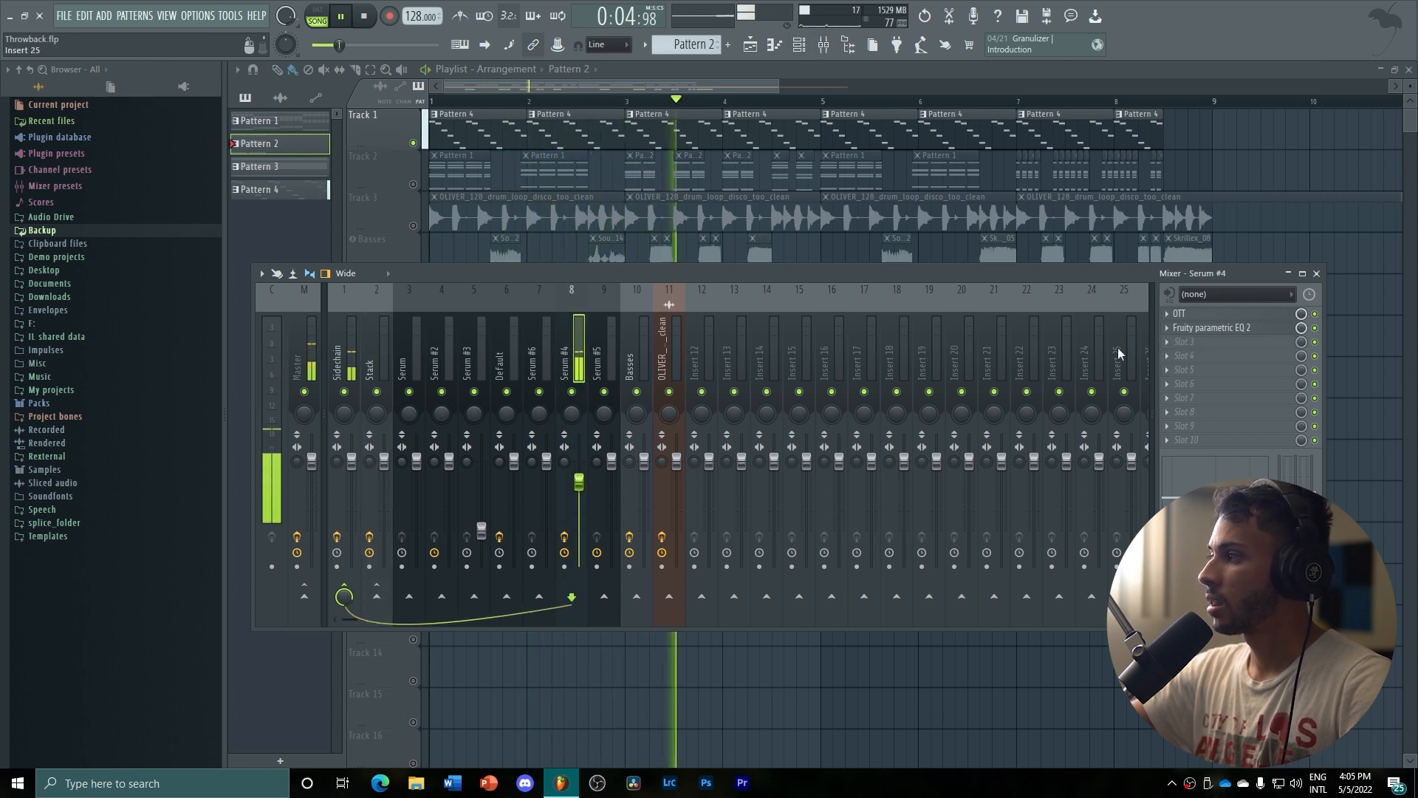
left_click(1191, 314)
left_click(1208, 328)
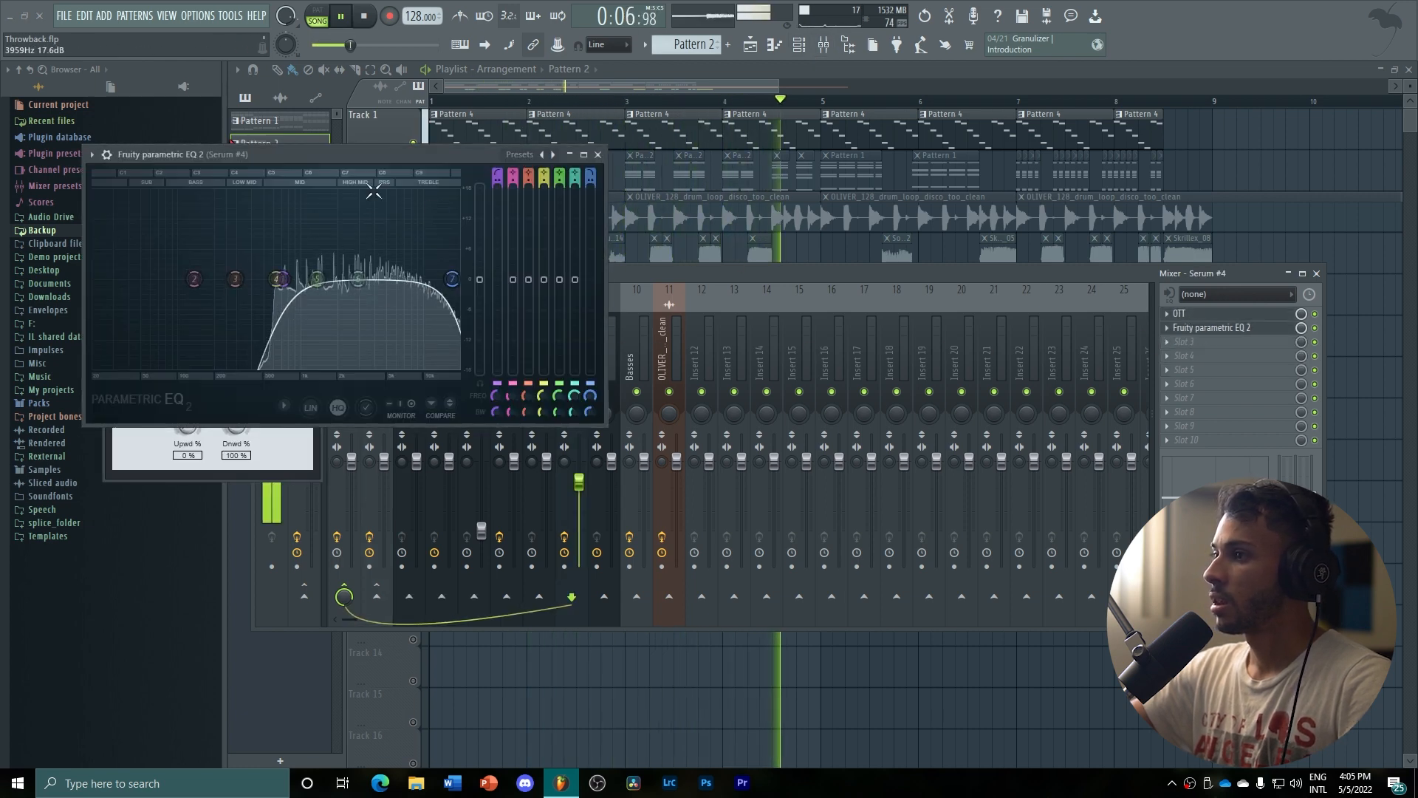
key("space")
left_click_drag(316, 153, 622, 254)
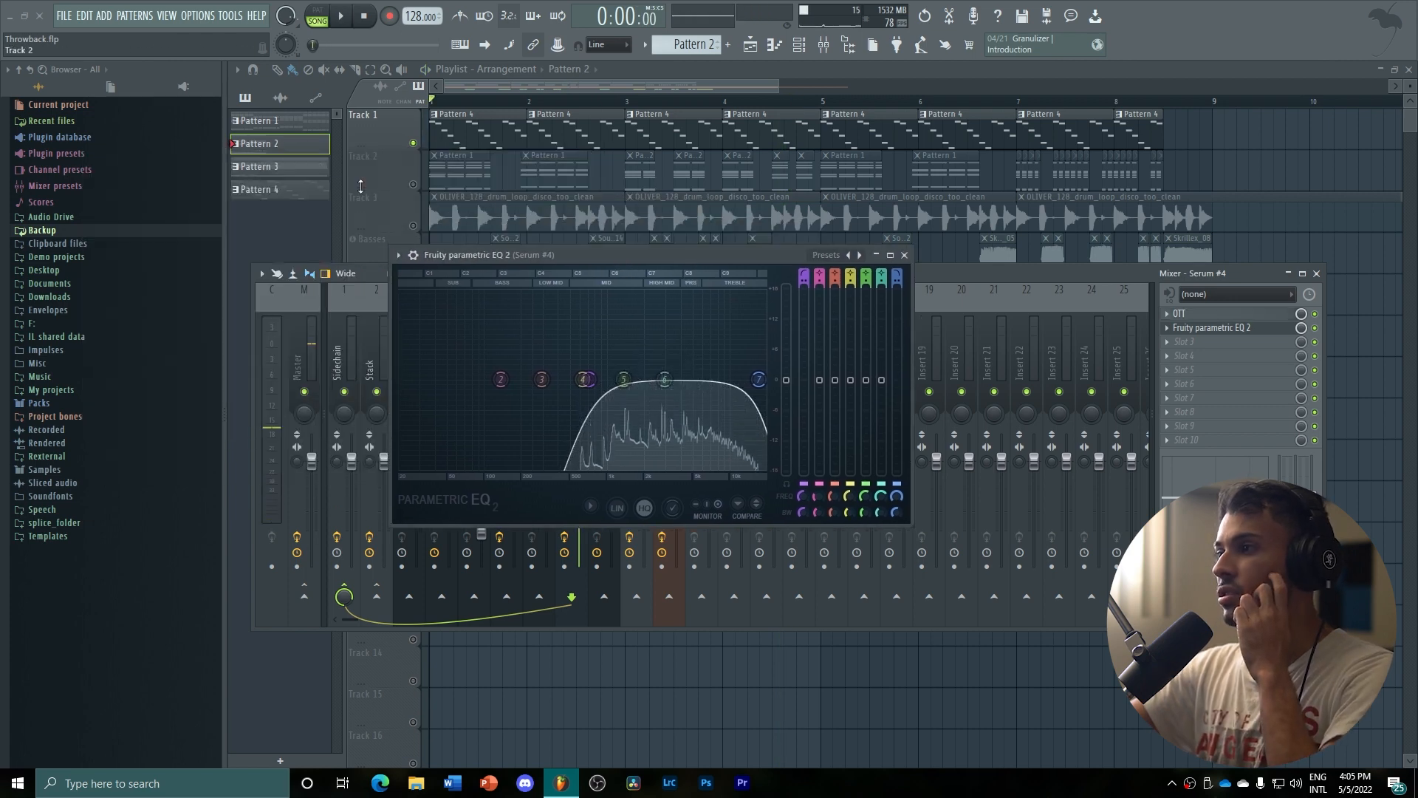
left_click(904, 255)
Open the Serum #4 instrument from the channel rack to examine its oscillator, filter and envelope settings, then close it
left_click(798, 46)
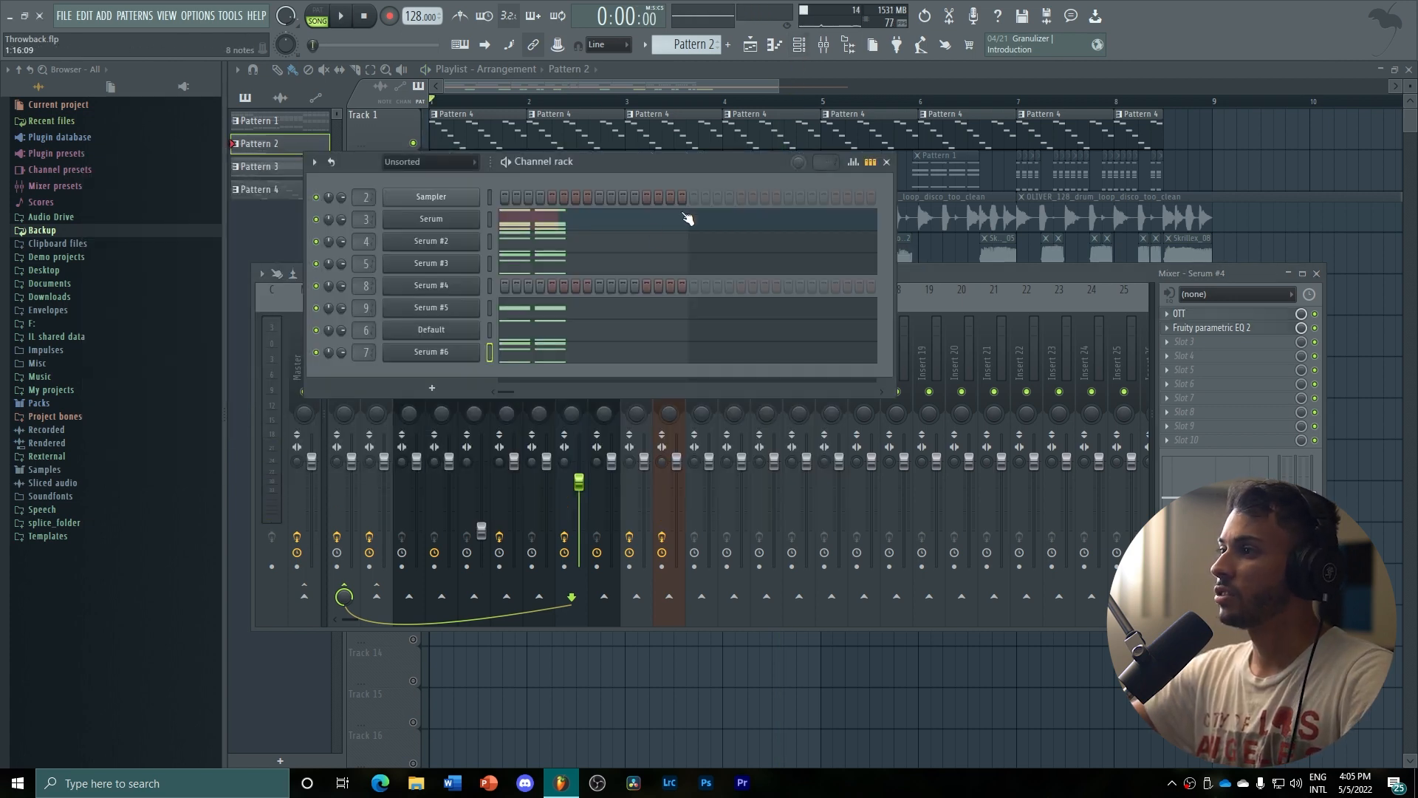
left_click(452, 286)
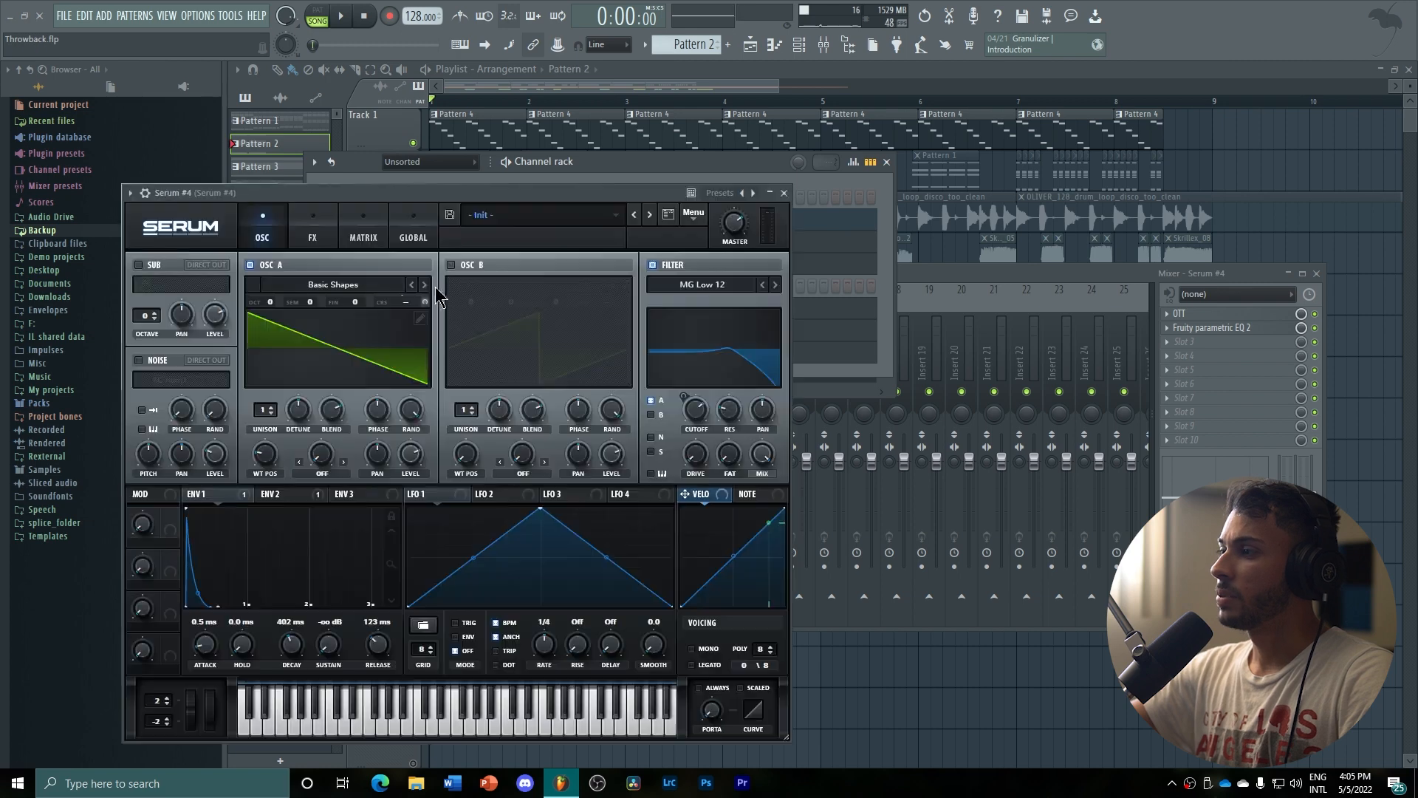
left_click(784, 193)
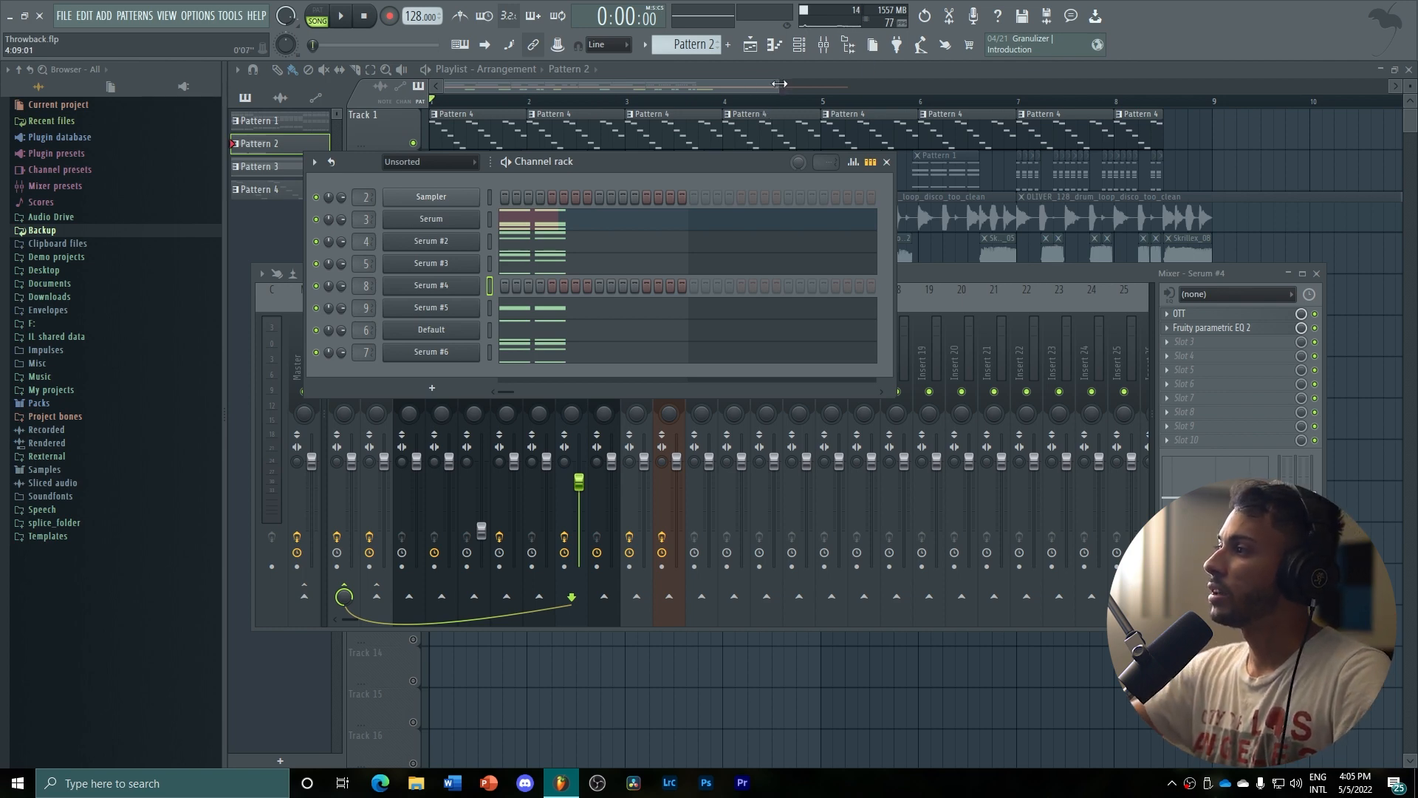
Solo the Basses track and play its first two clips, SoundKiller_Bass_Glitch_OneShot_22 and SoundKiller_Bass_Glitch_OneShot_14, from their starts
left_click_drag(779, 85, 723, 88)
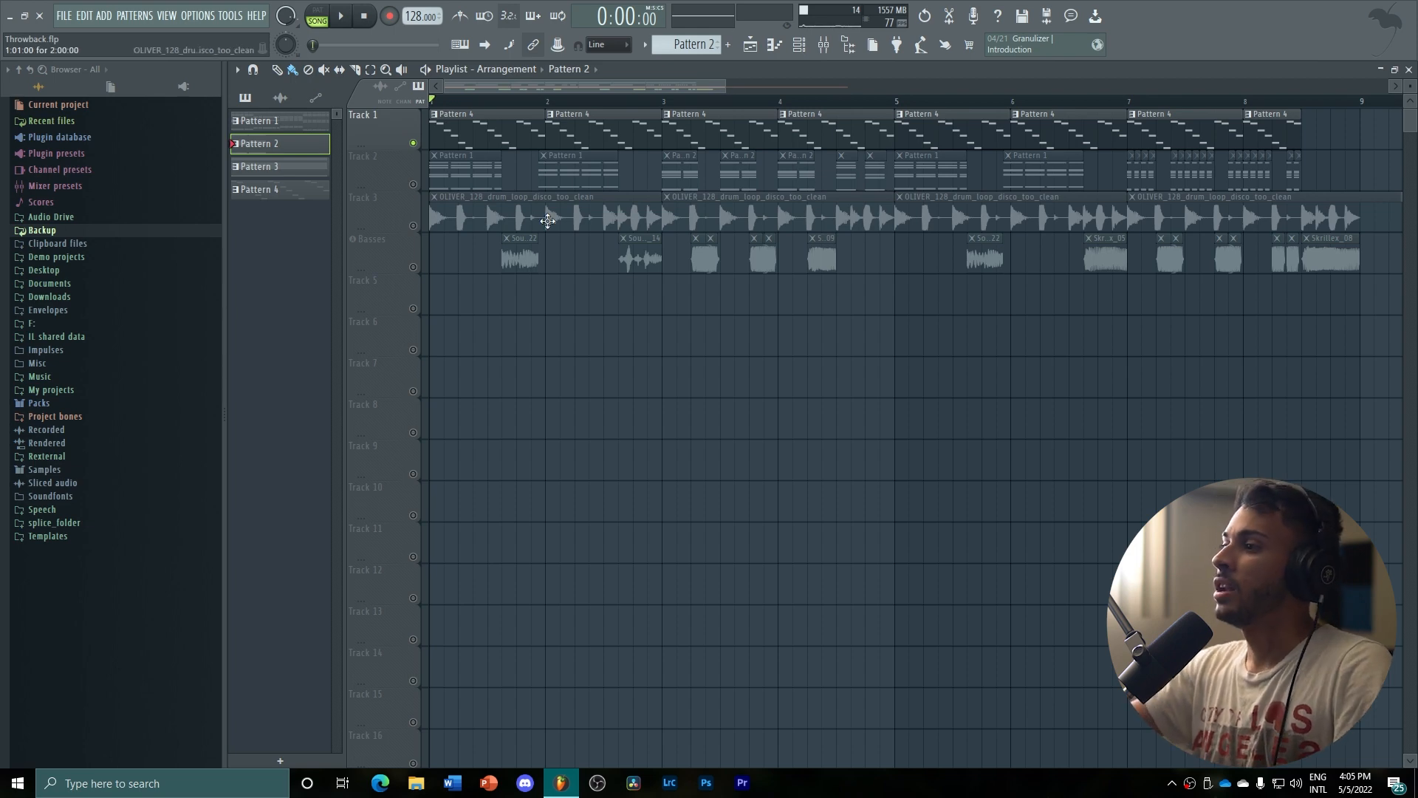
left_click(413, 266, "ctrl")
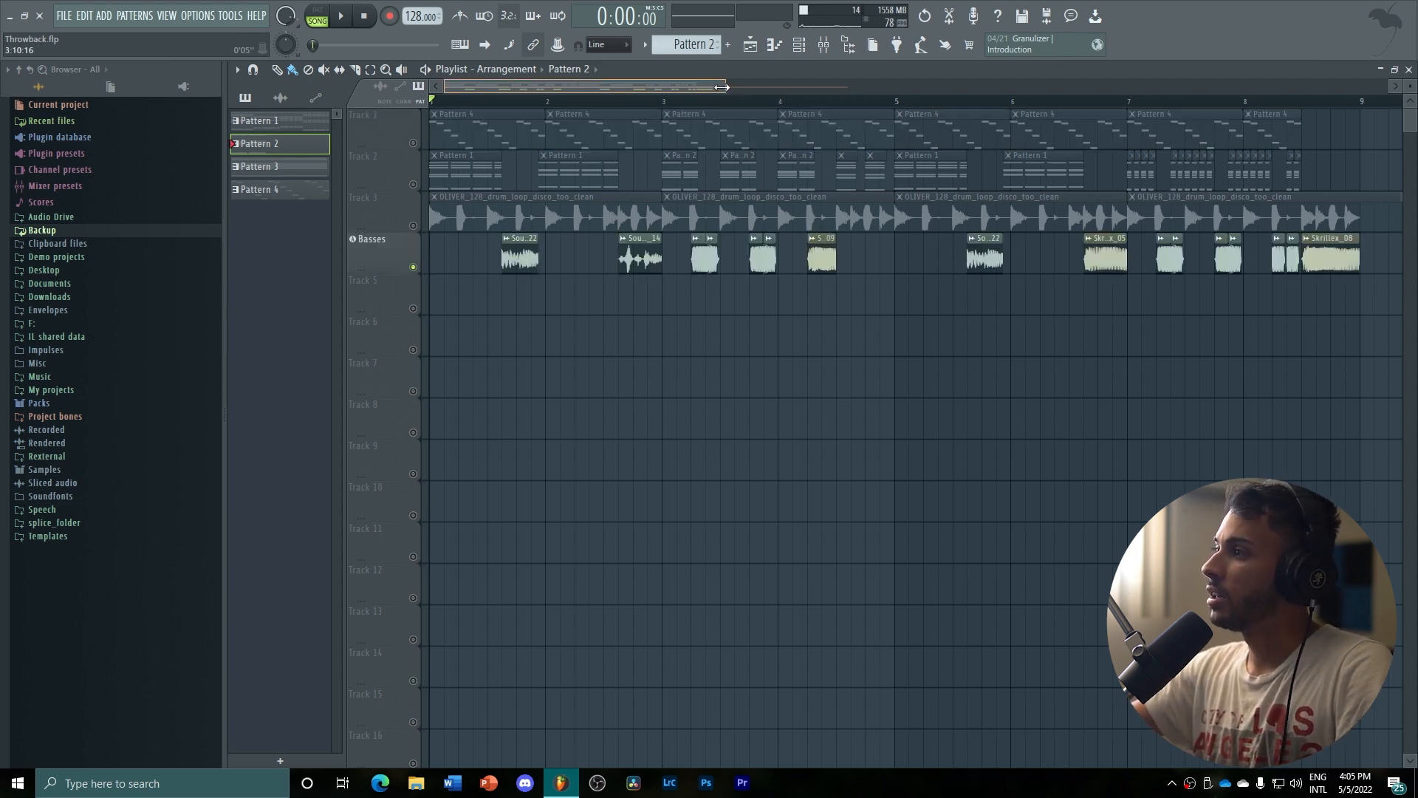
left_click_drag(726, 86, 428, 90)
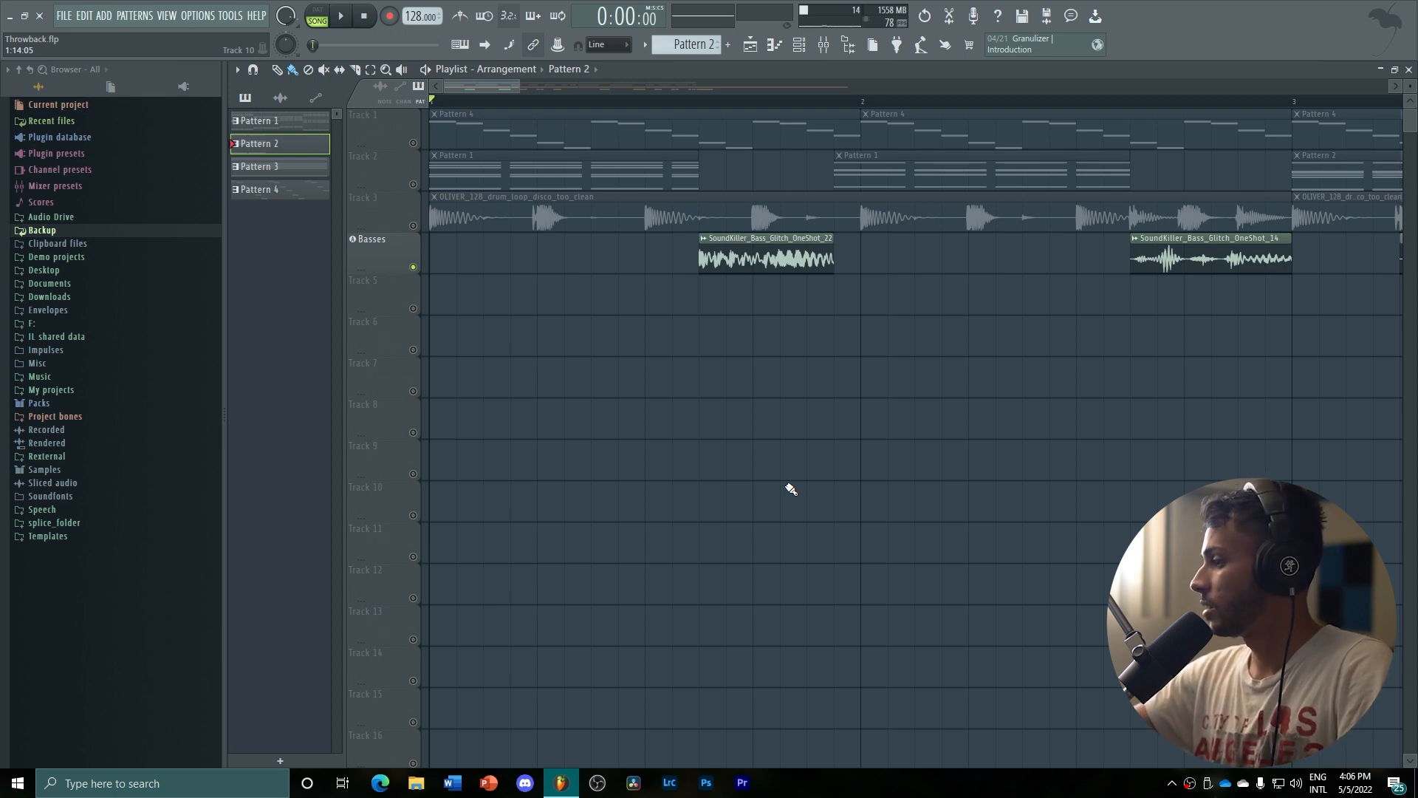
left_click(698, 99)
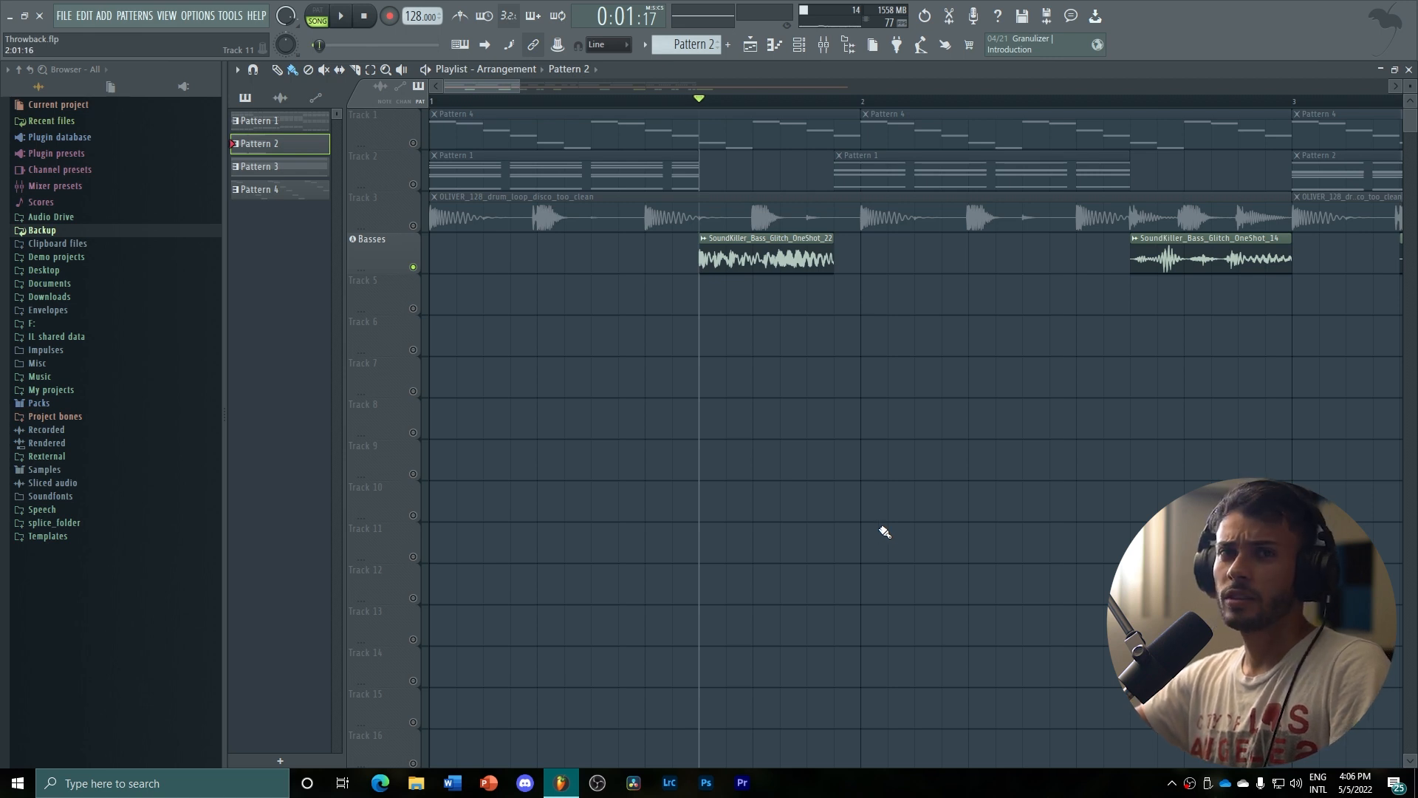
key("space")
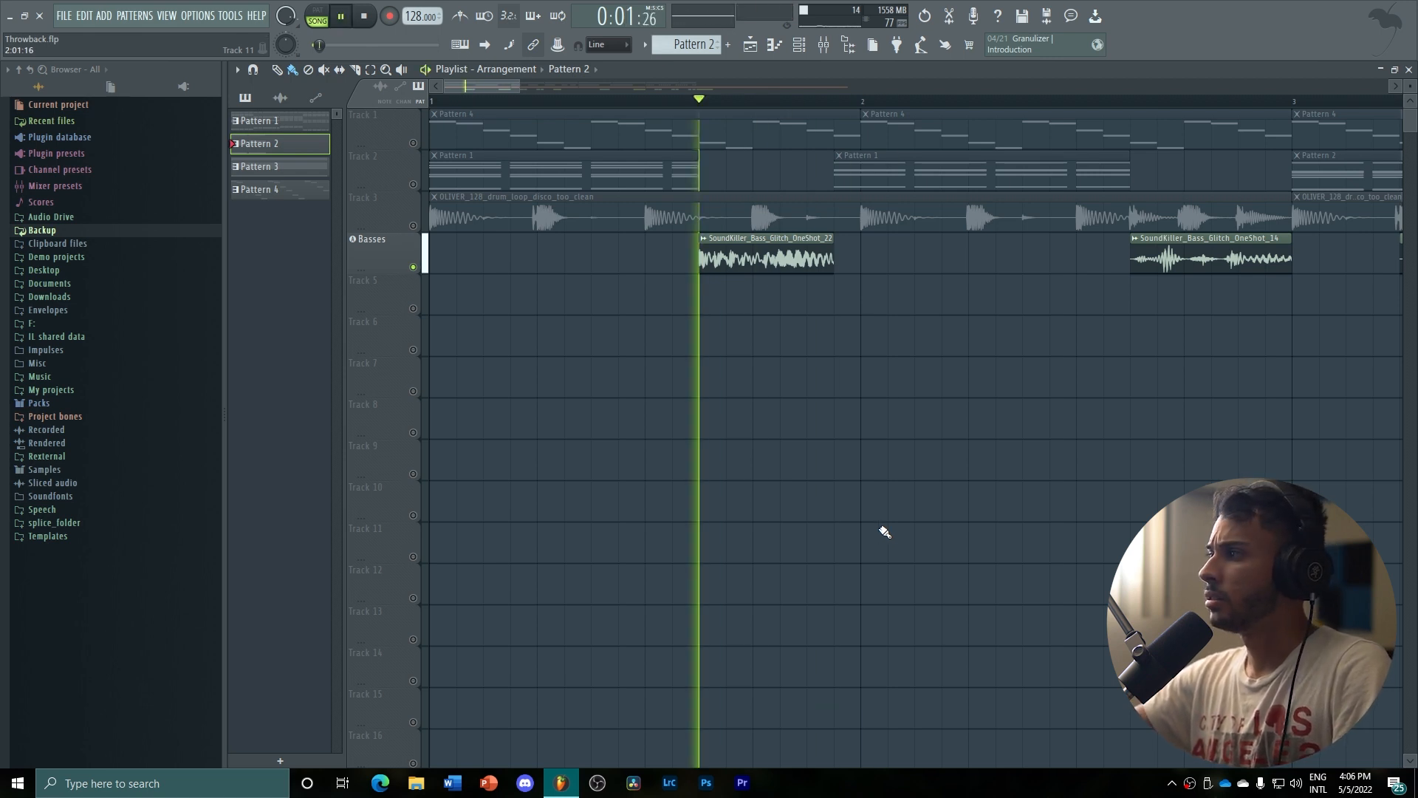
key("space")
left_click(1131, 100)
key("space")
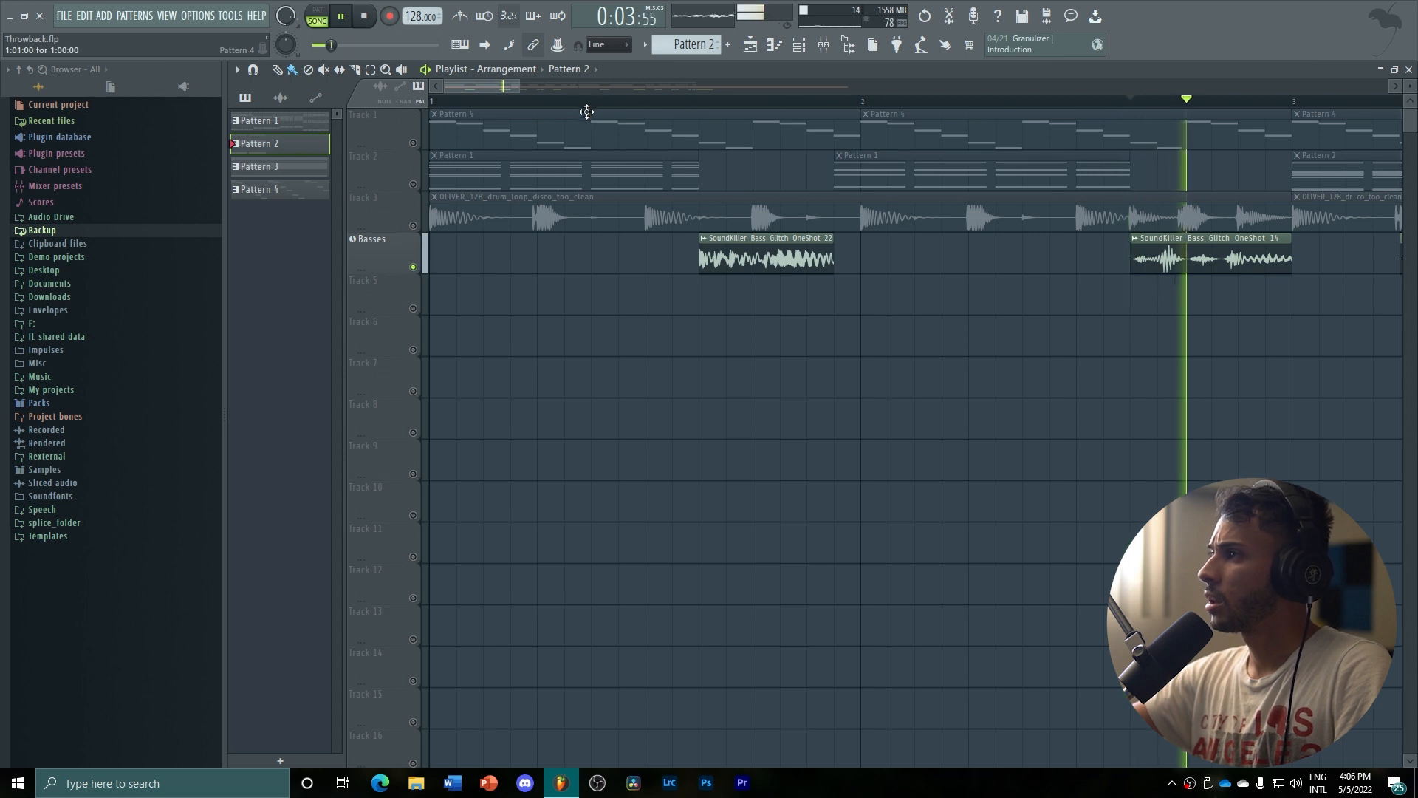
Listen to the Basses clips through bars 3 and 4, stop, and place the playhead at bar 5
left_click_drag(494, 87, 637, 85)
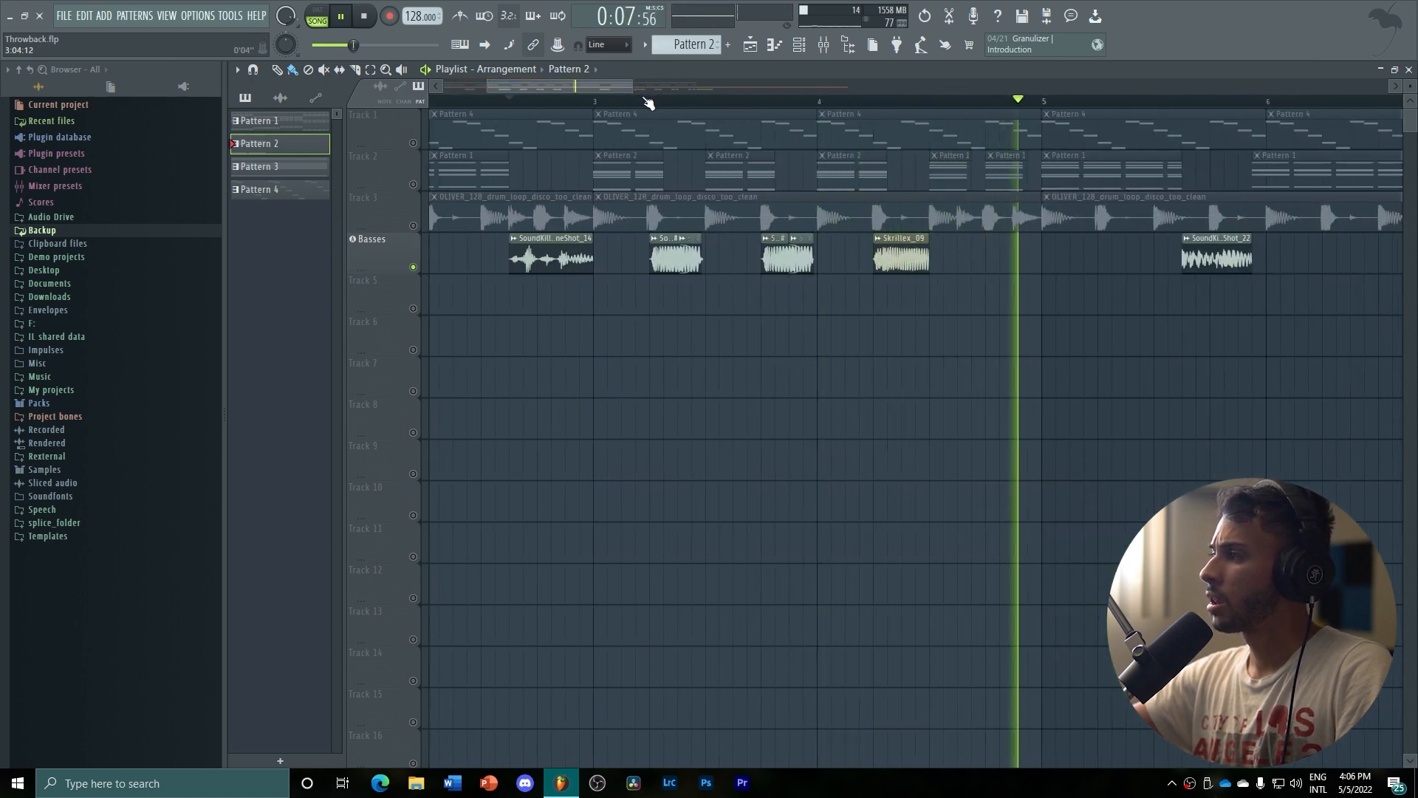
key("space")
left_click(1045, 107)
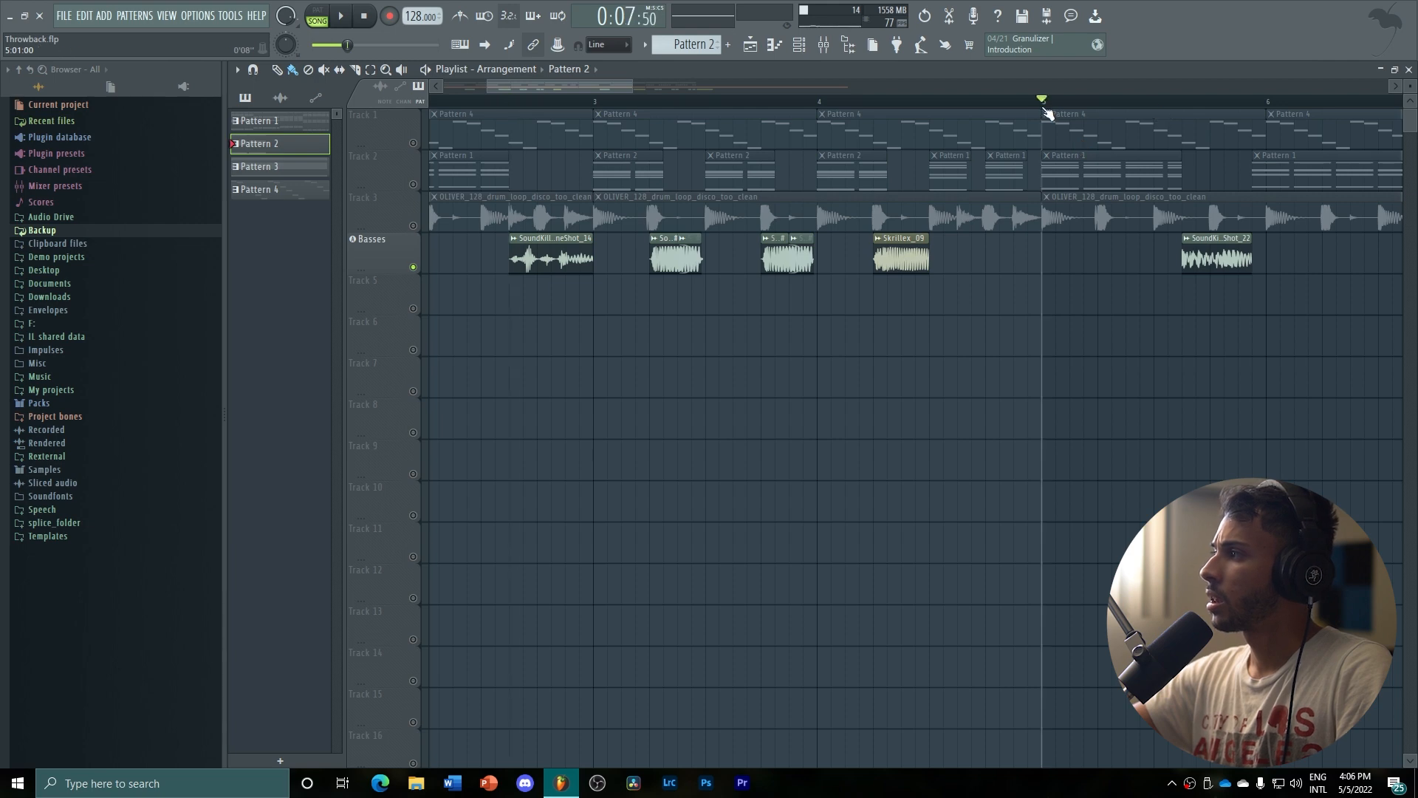
left_click_drag(573, 88, 493, 96)
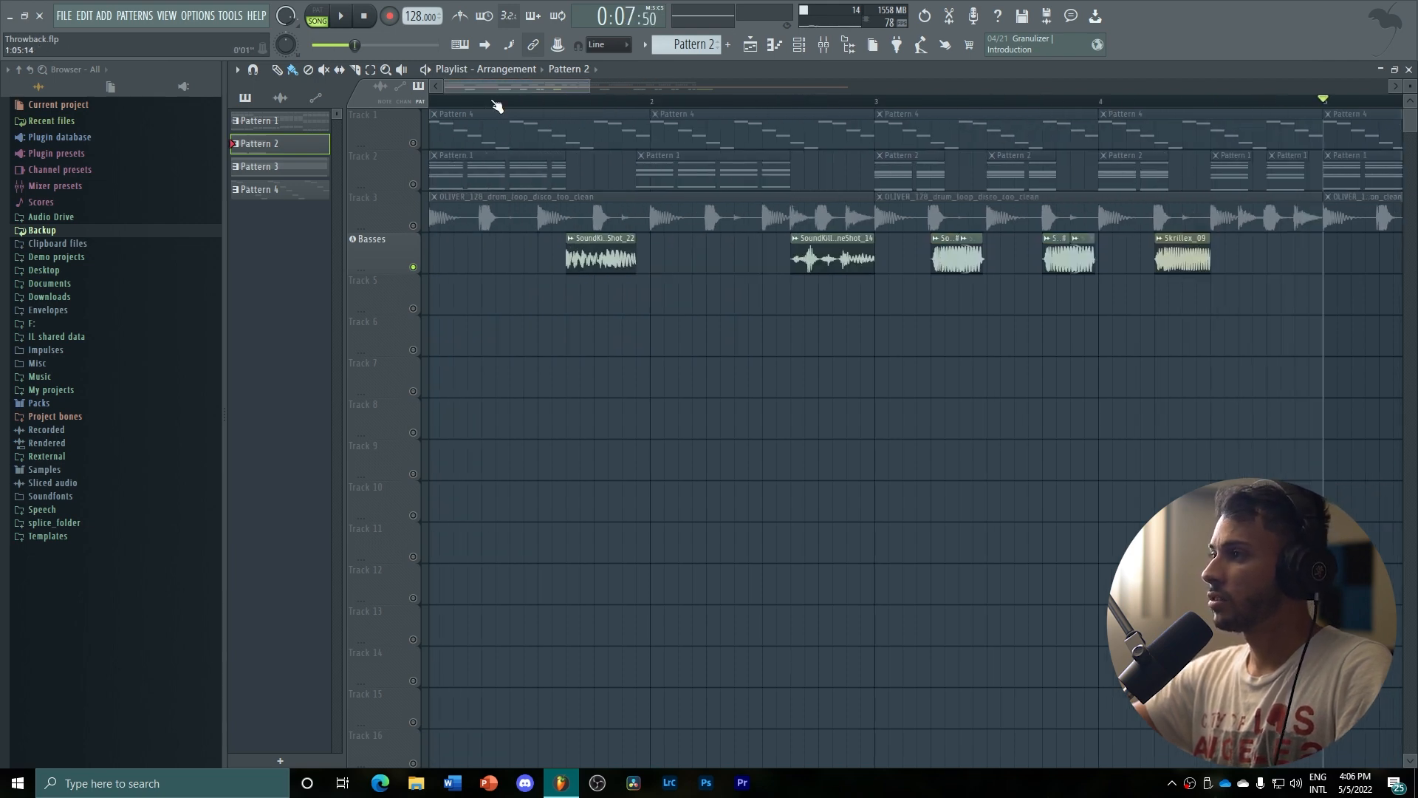
left_click_drag(589, 86, 1000, 111)
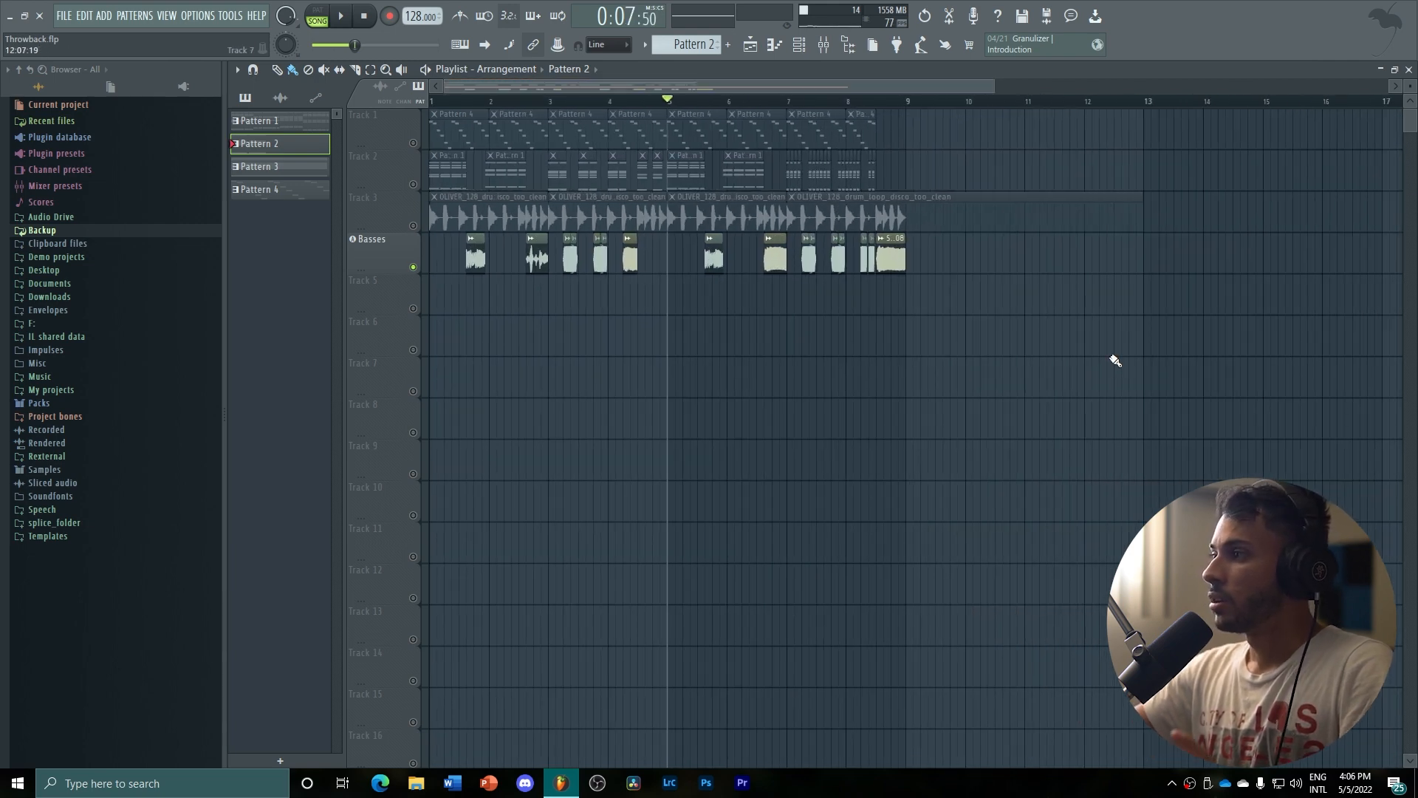
Examine the ShaperBox2 volume curve and the kHs Phaser settings on the Basses mixer track, closing each effect after viewing
left_click(823, 44)
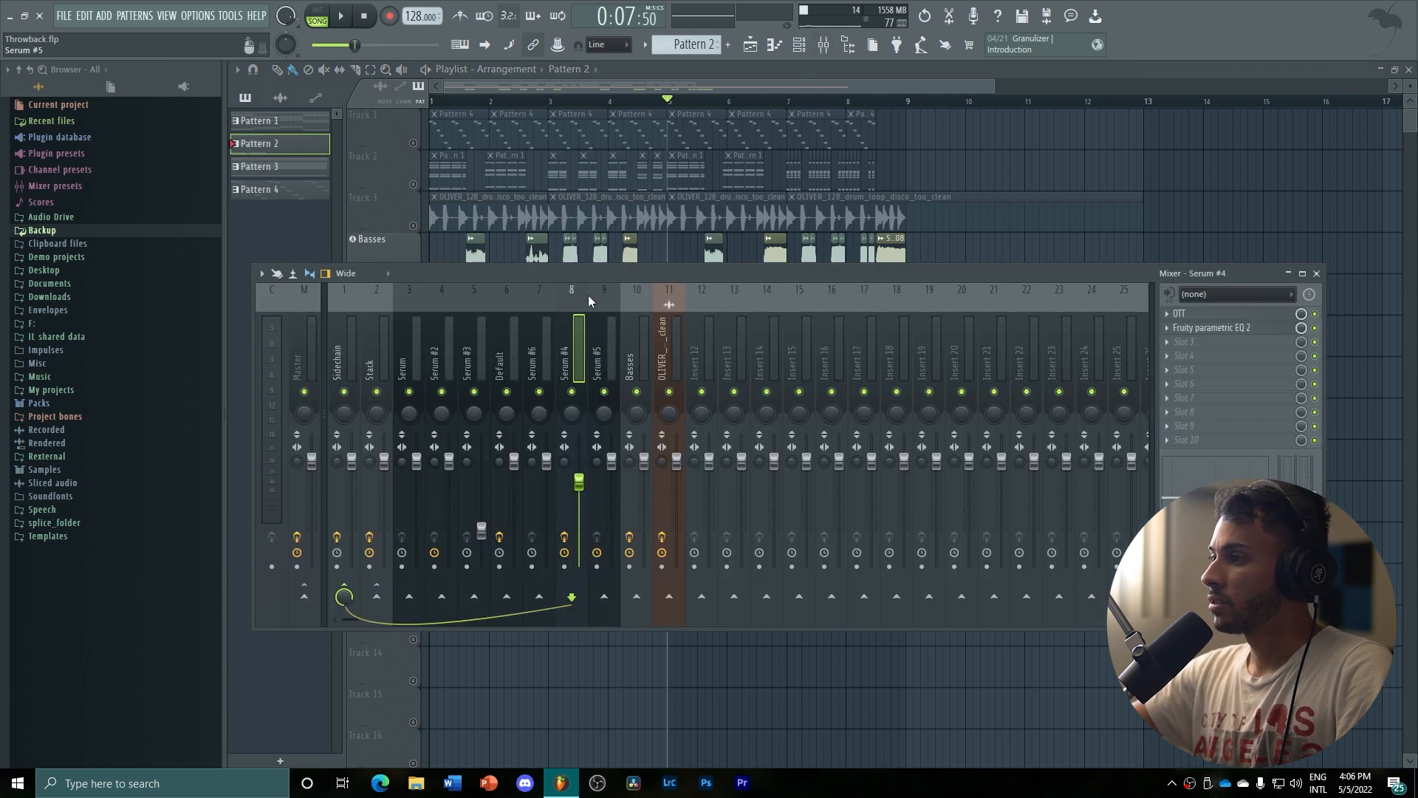
left_click(632, 364)
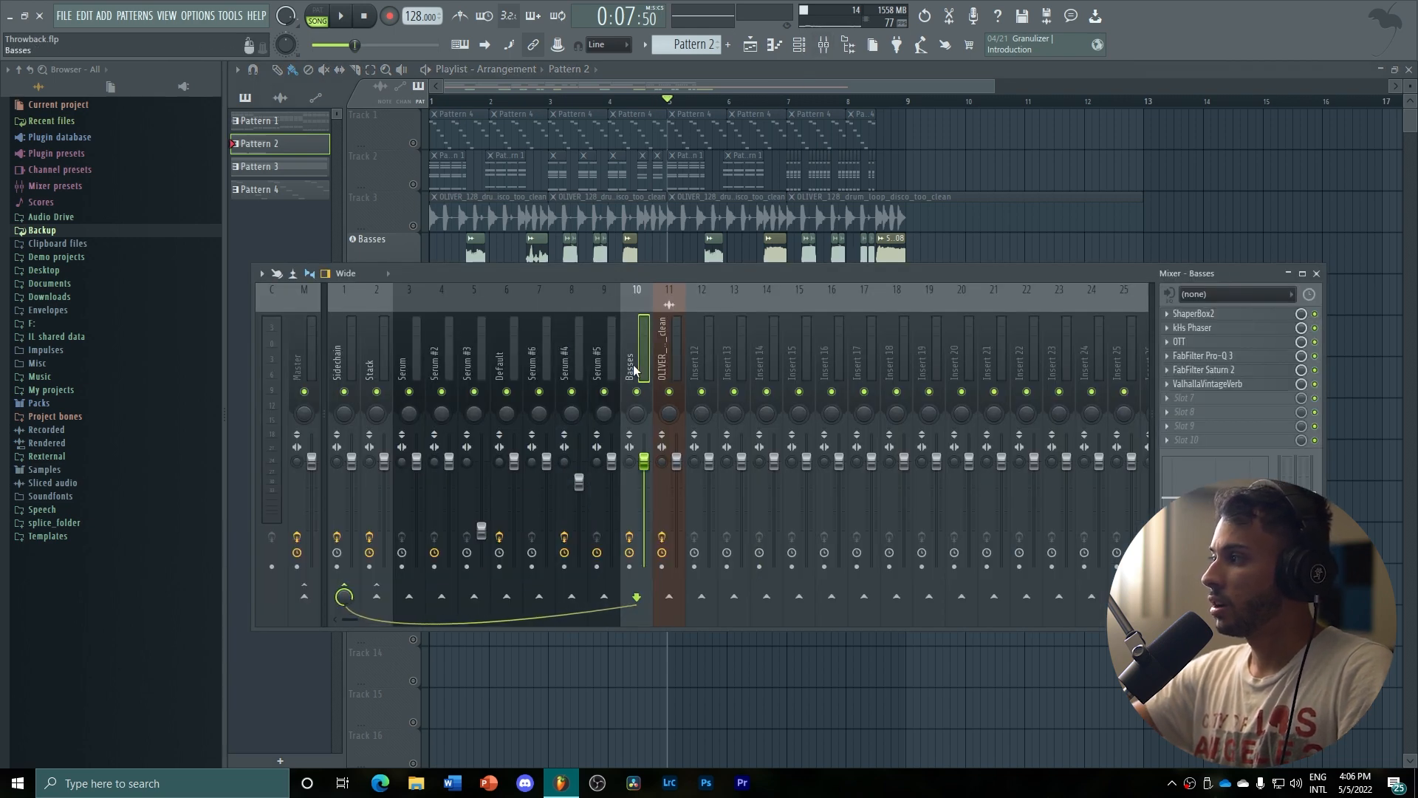
left_click(1219, 315)
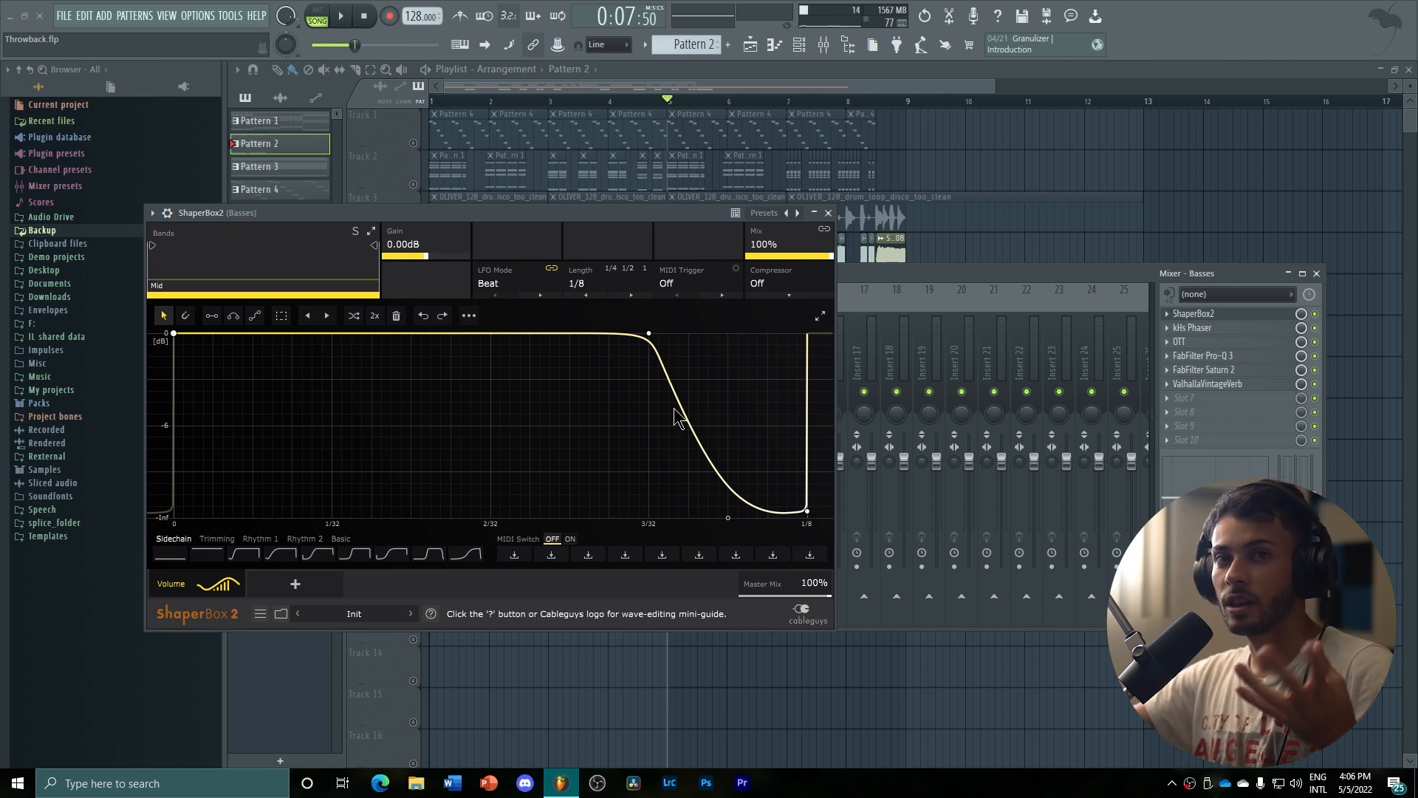
left_click(828, 213)
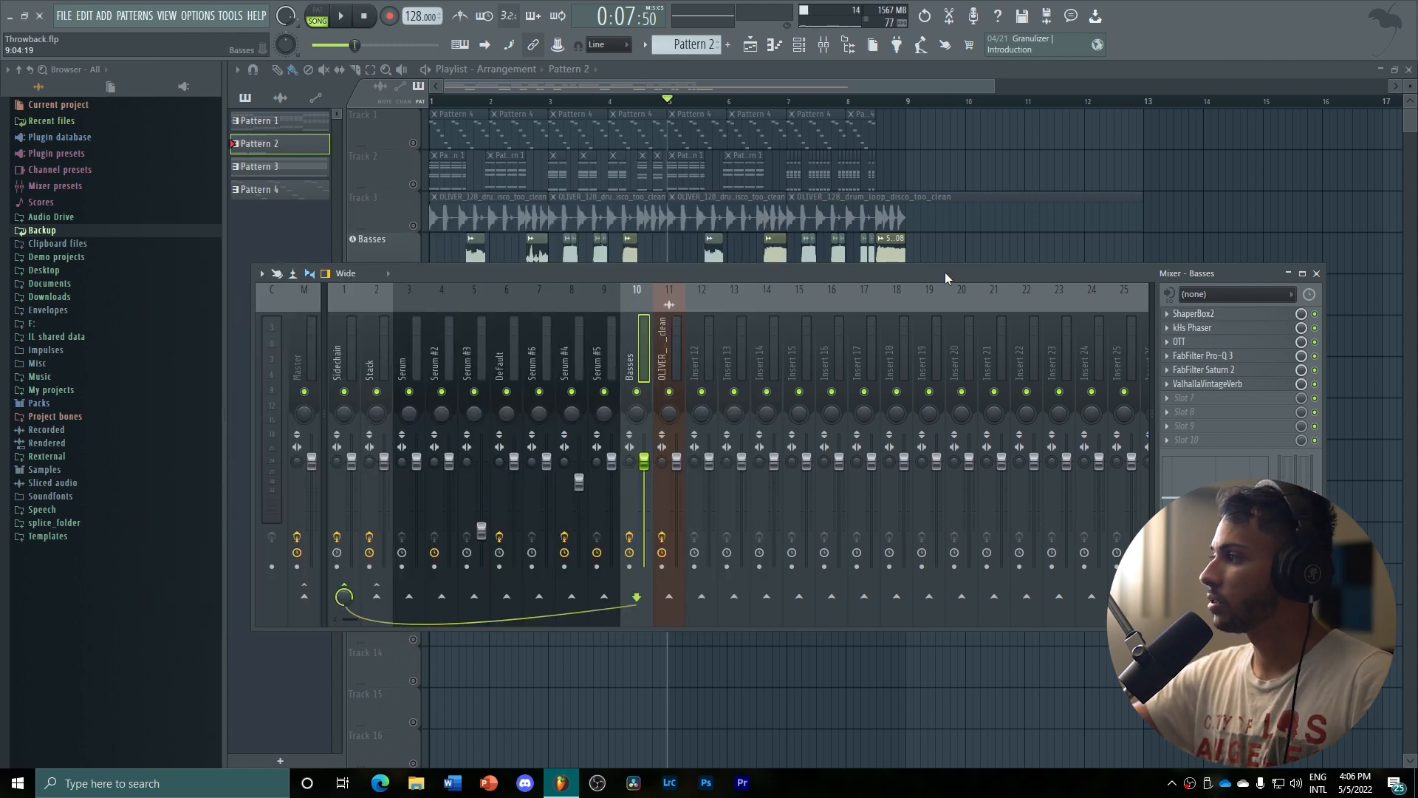
left_click(1210, 327)
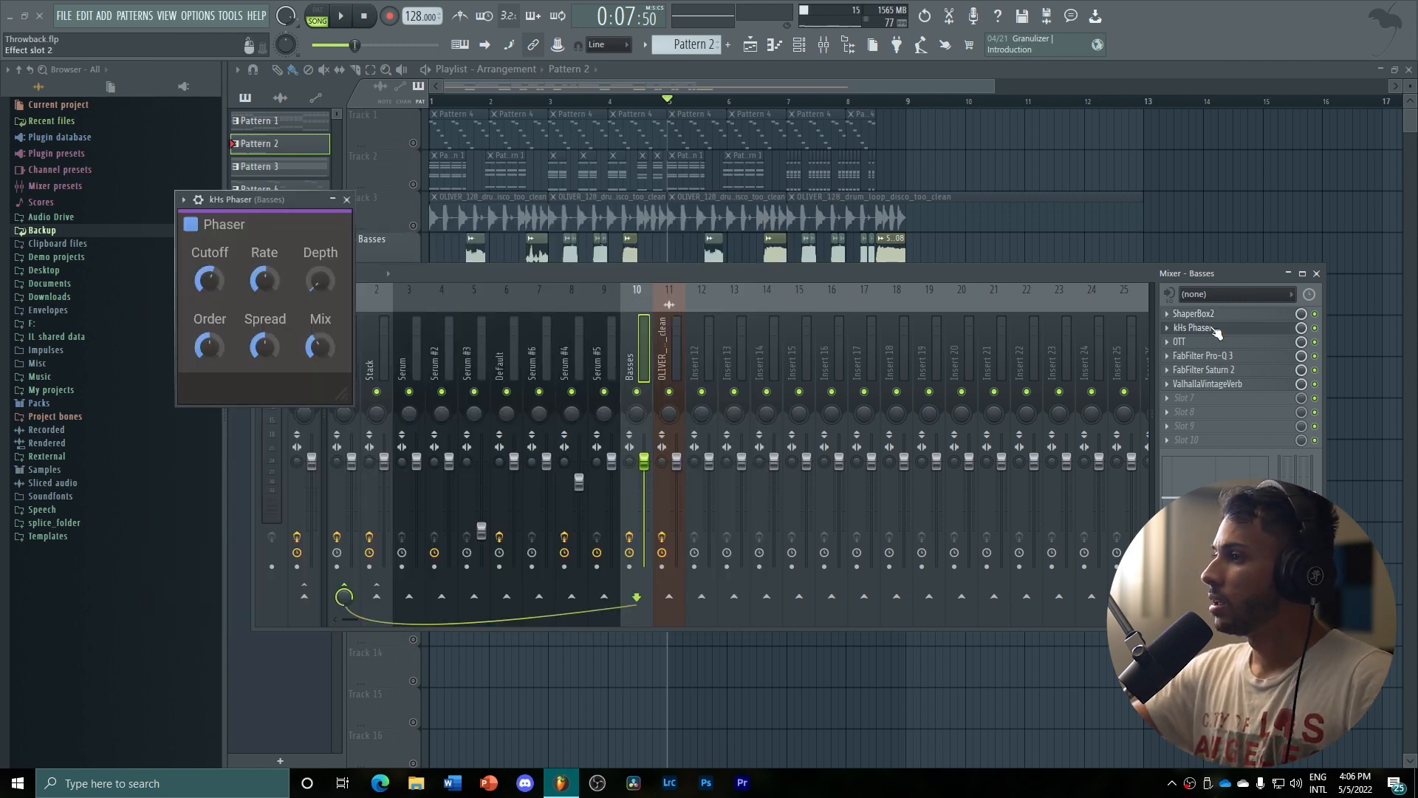
left_click(348, 200)
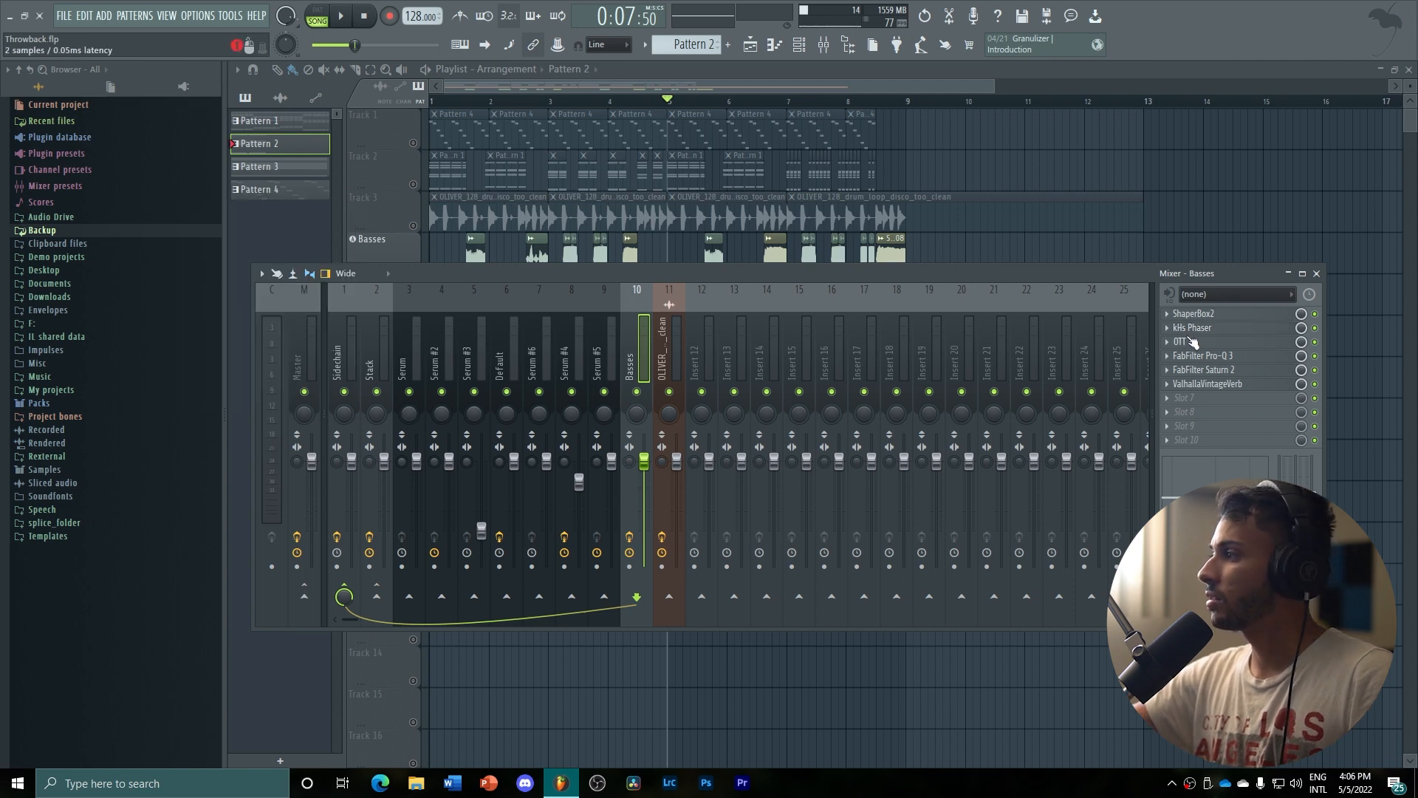
Examine the OTT, FabFilter Pro-Q 3 and FabFilter Saturn 2 settings on the Basses mixer track, closing each effect
left_click(1189, 342)
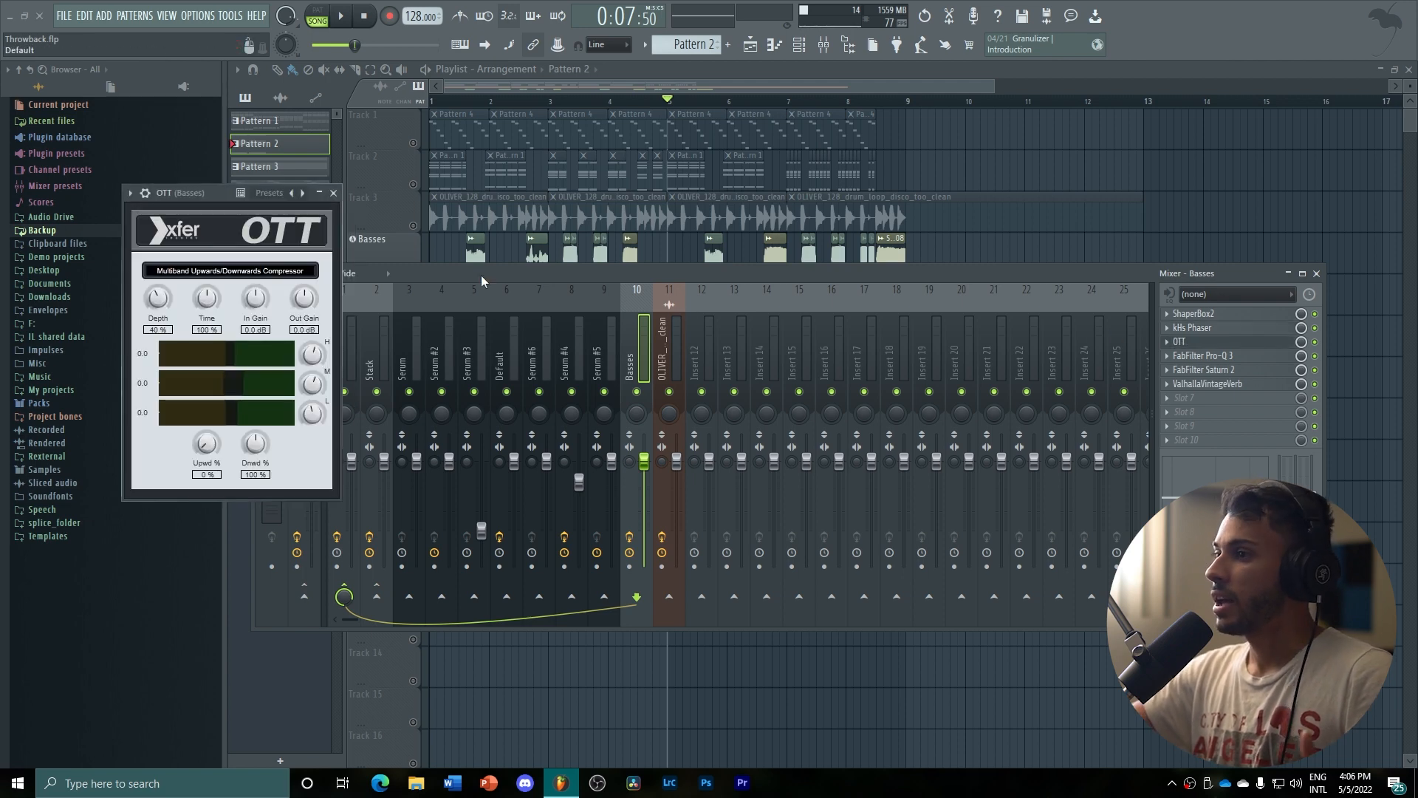
left_click(333, 192)
left_click(1203, 358)
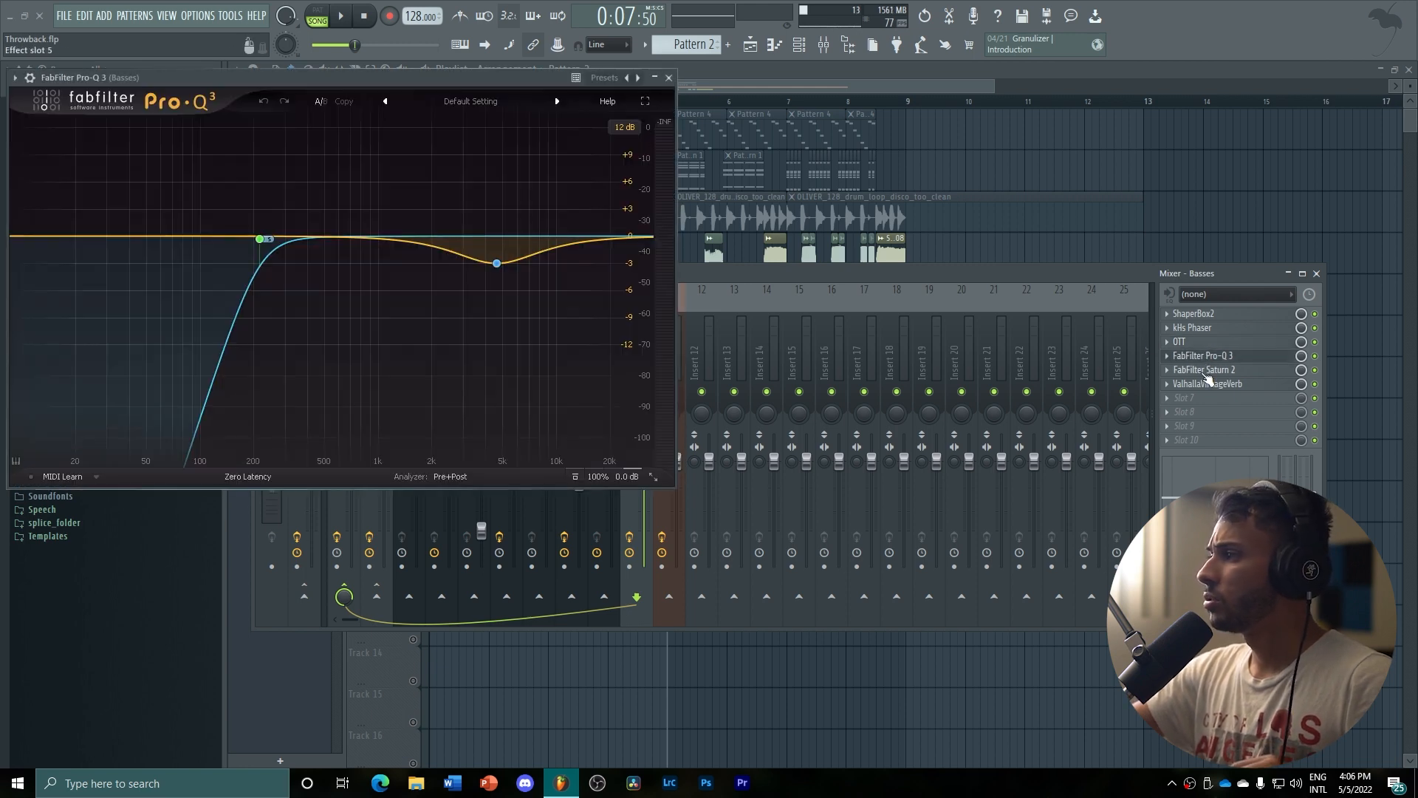
left_click(1205, 371)
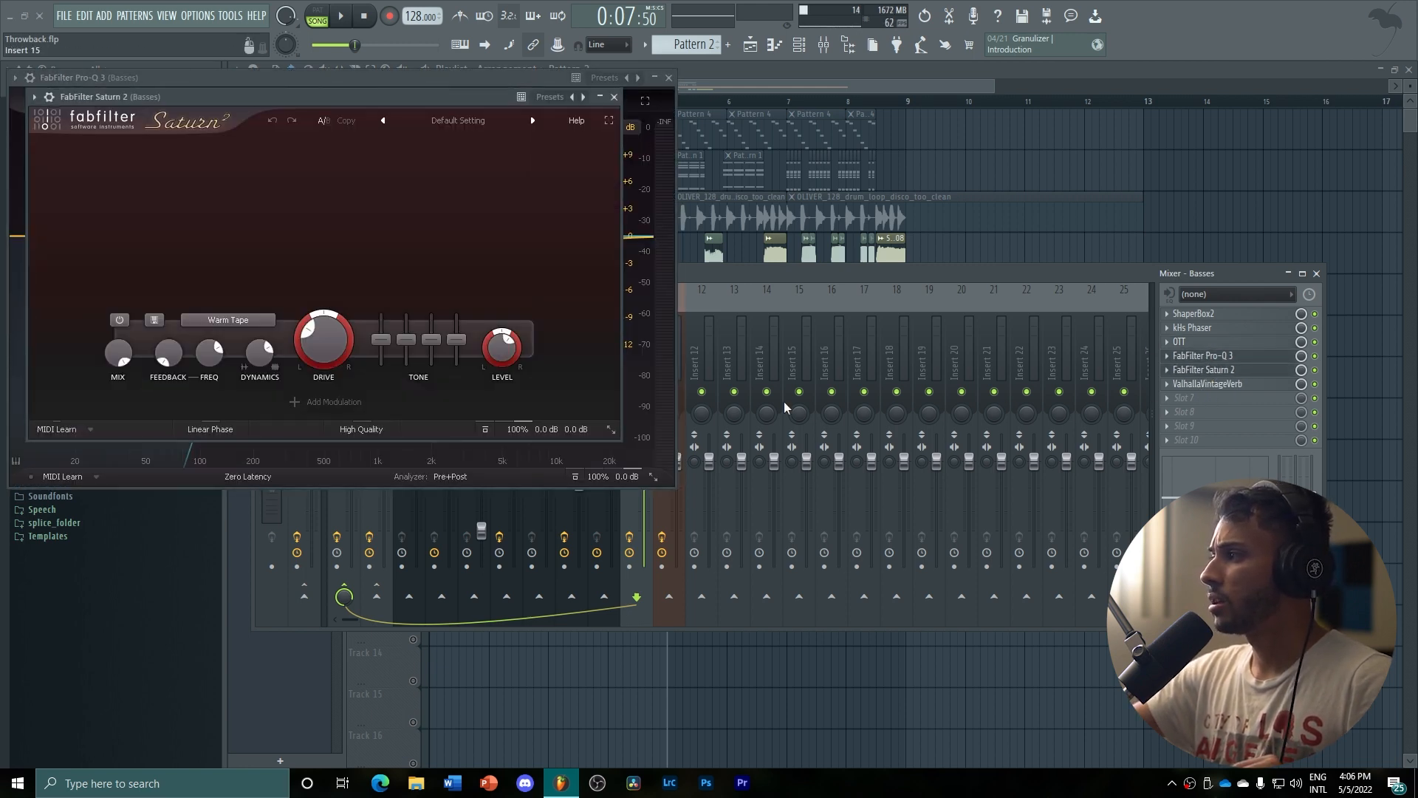
left_click(614, 97)
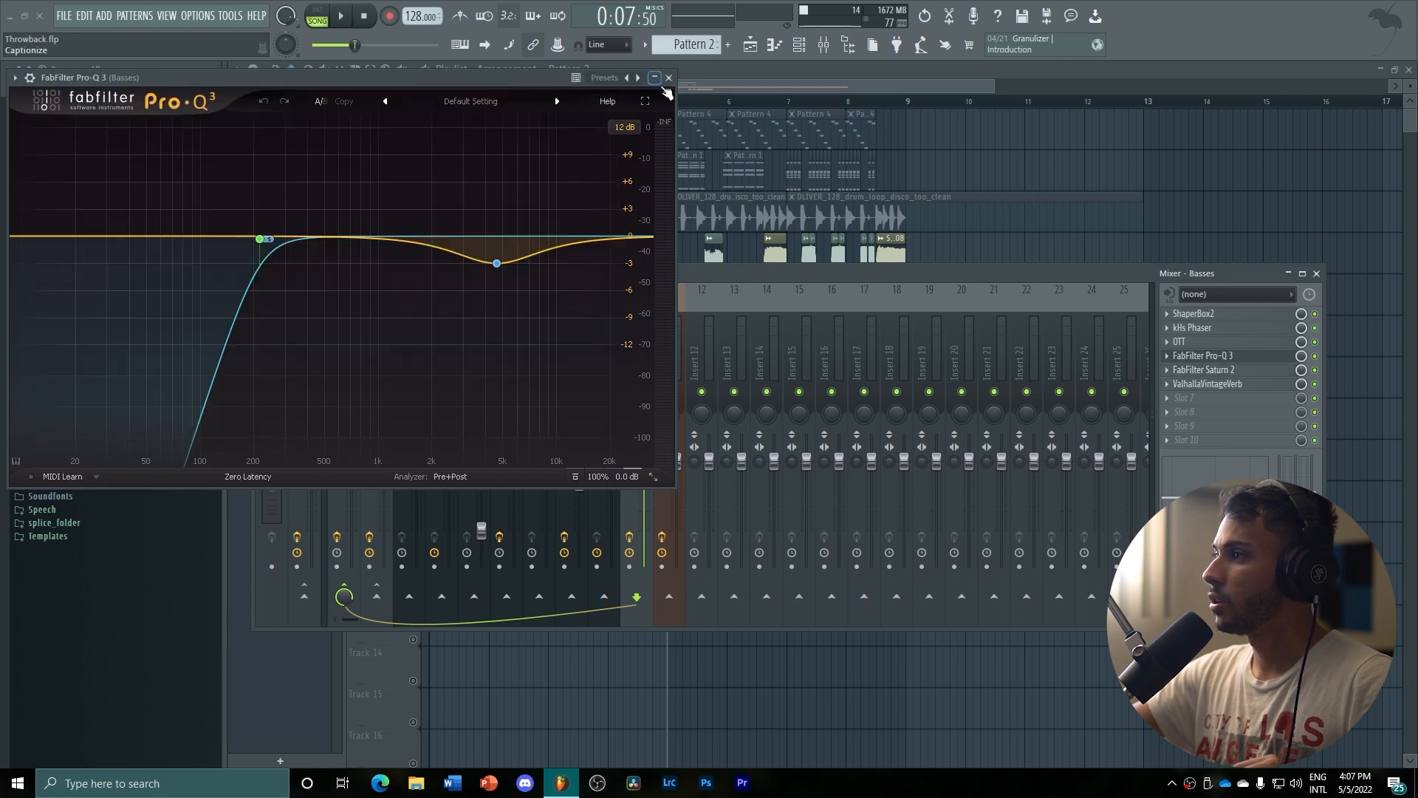
left_click(669, 77)
Examine the ValhallaVintageVerb settings on the Basses mixer track, closing the effect and the mixer after viewing
left_click(1230, 386)
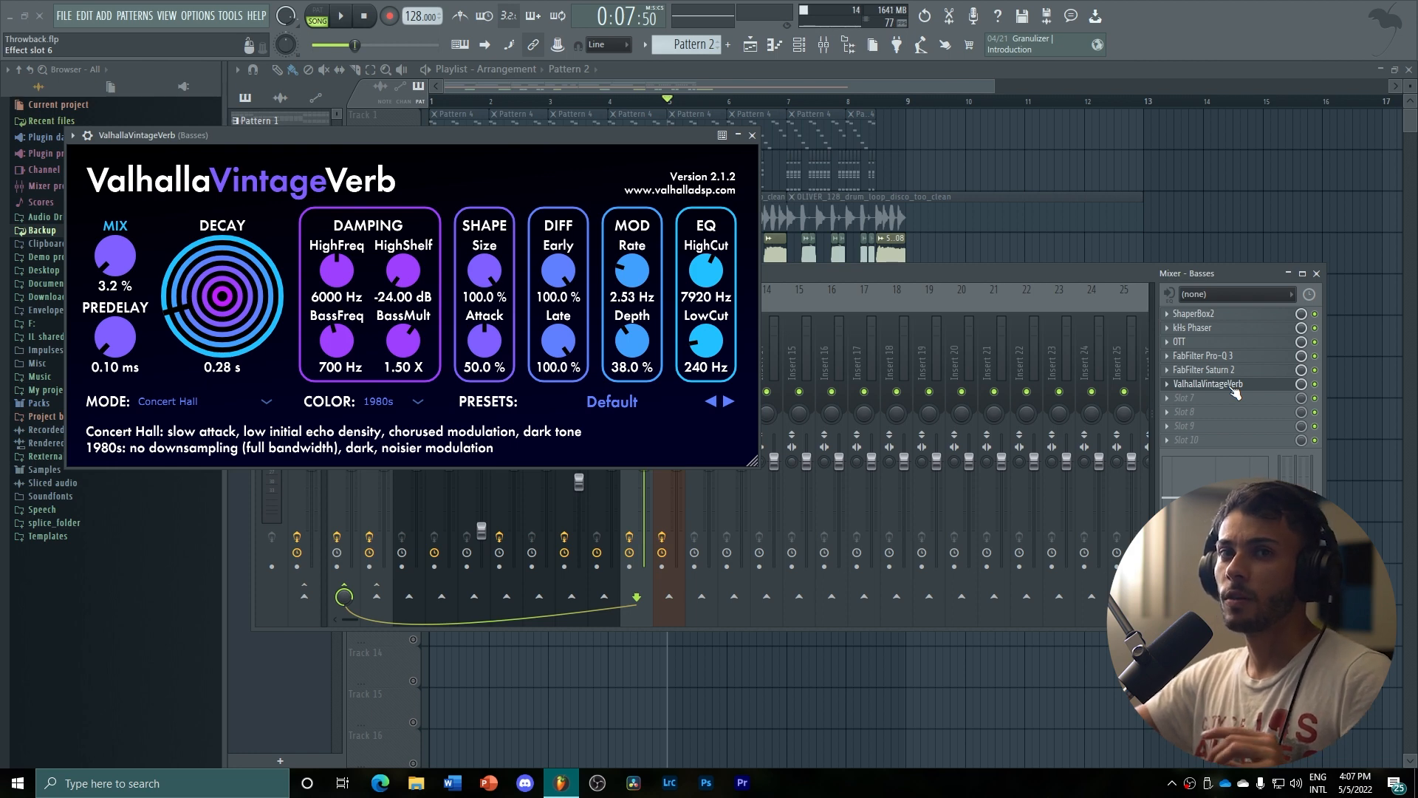
left_click(752, 136)
key("F9")
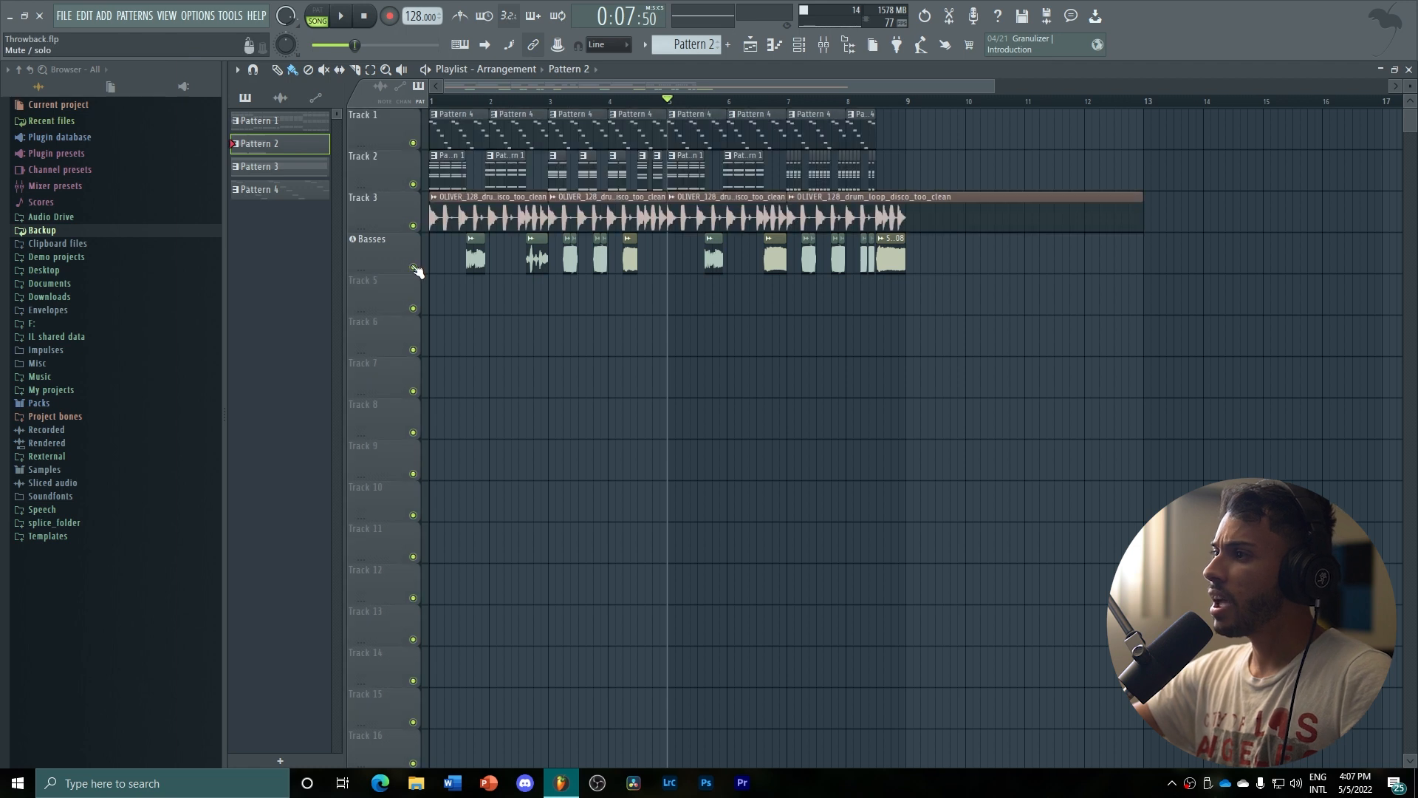
Return the playhead to the start, listen to the full arrangement past its last clips, and stop playback
key("space")
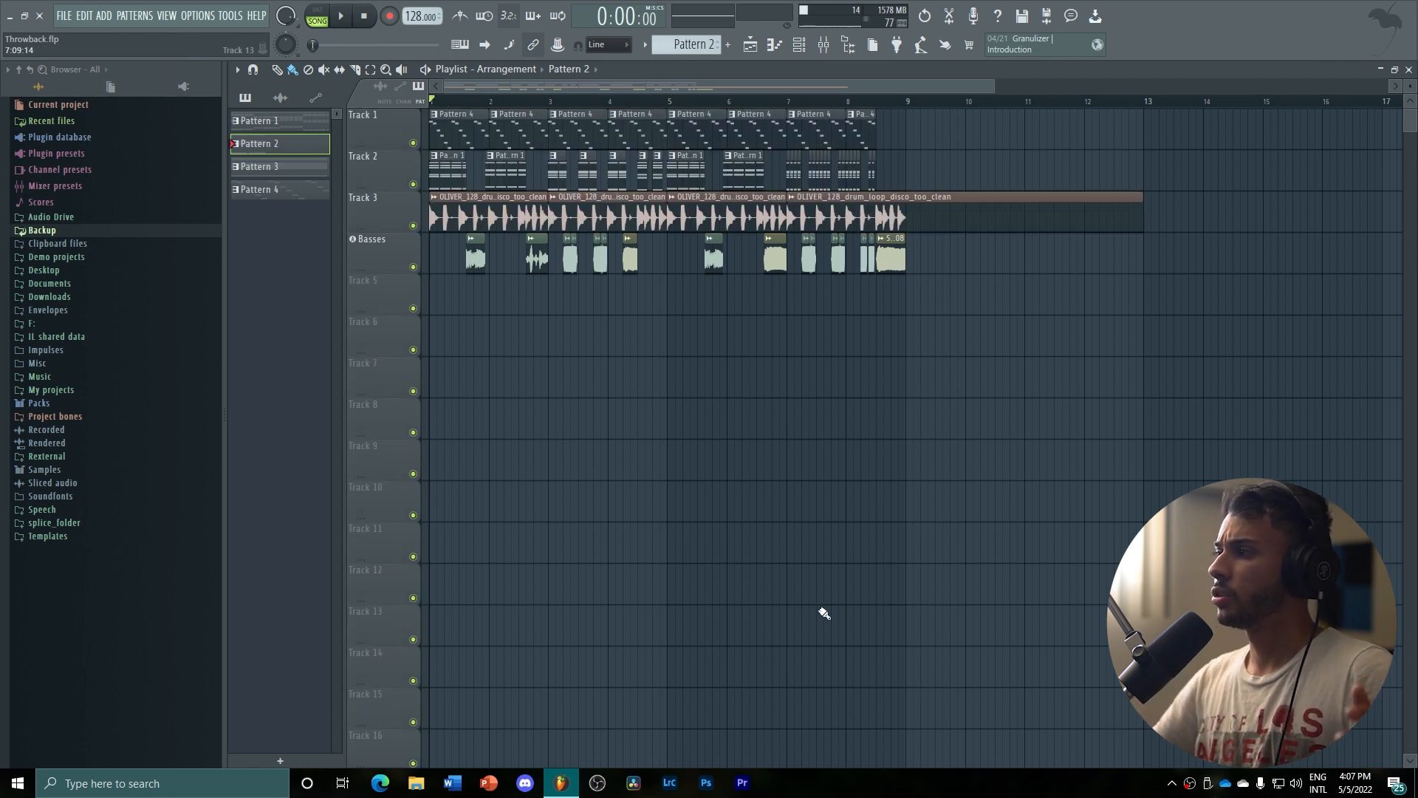
key("space")
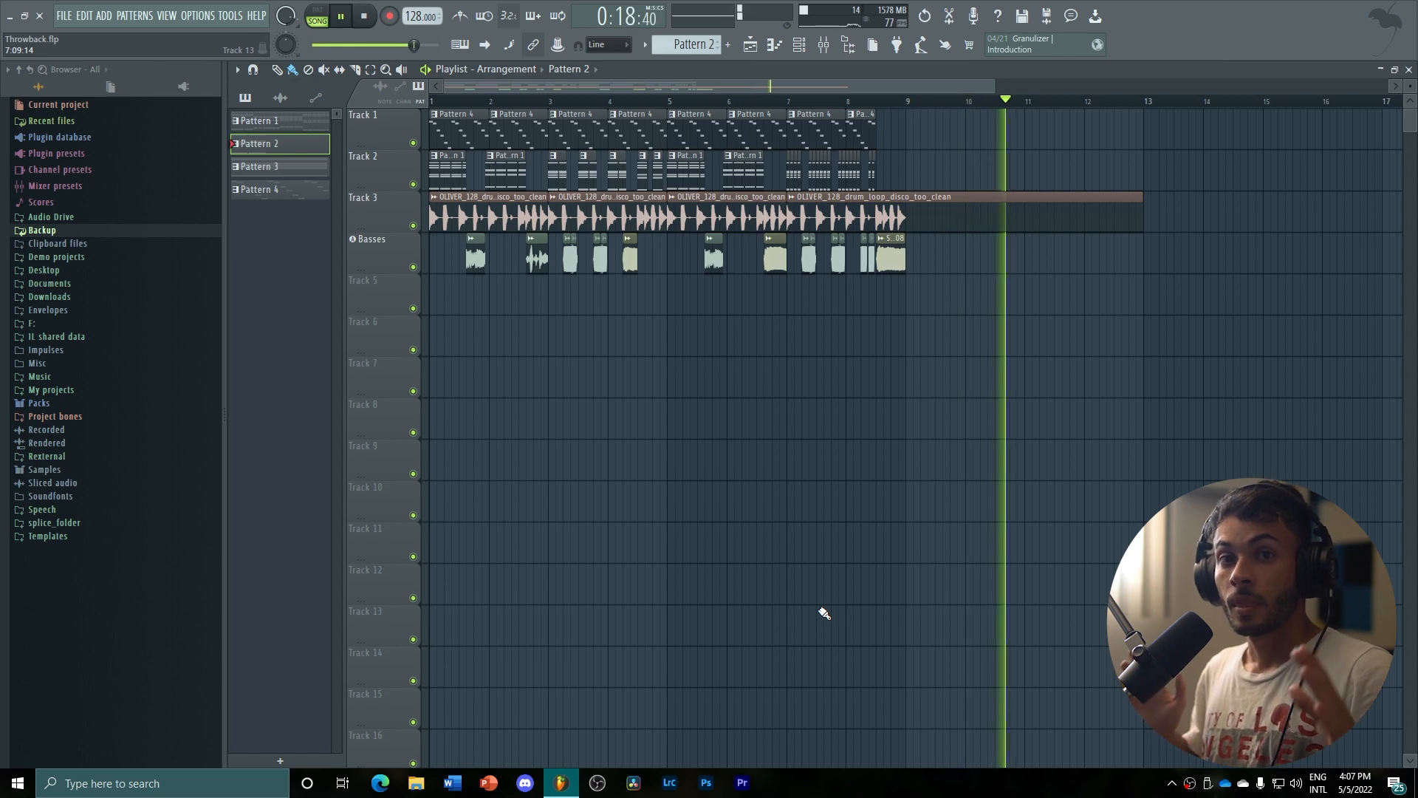
key("space")
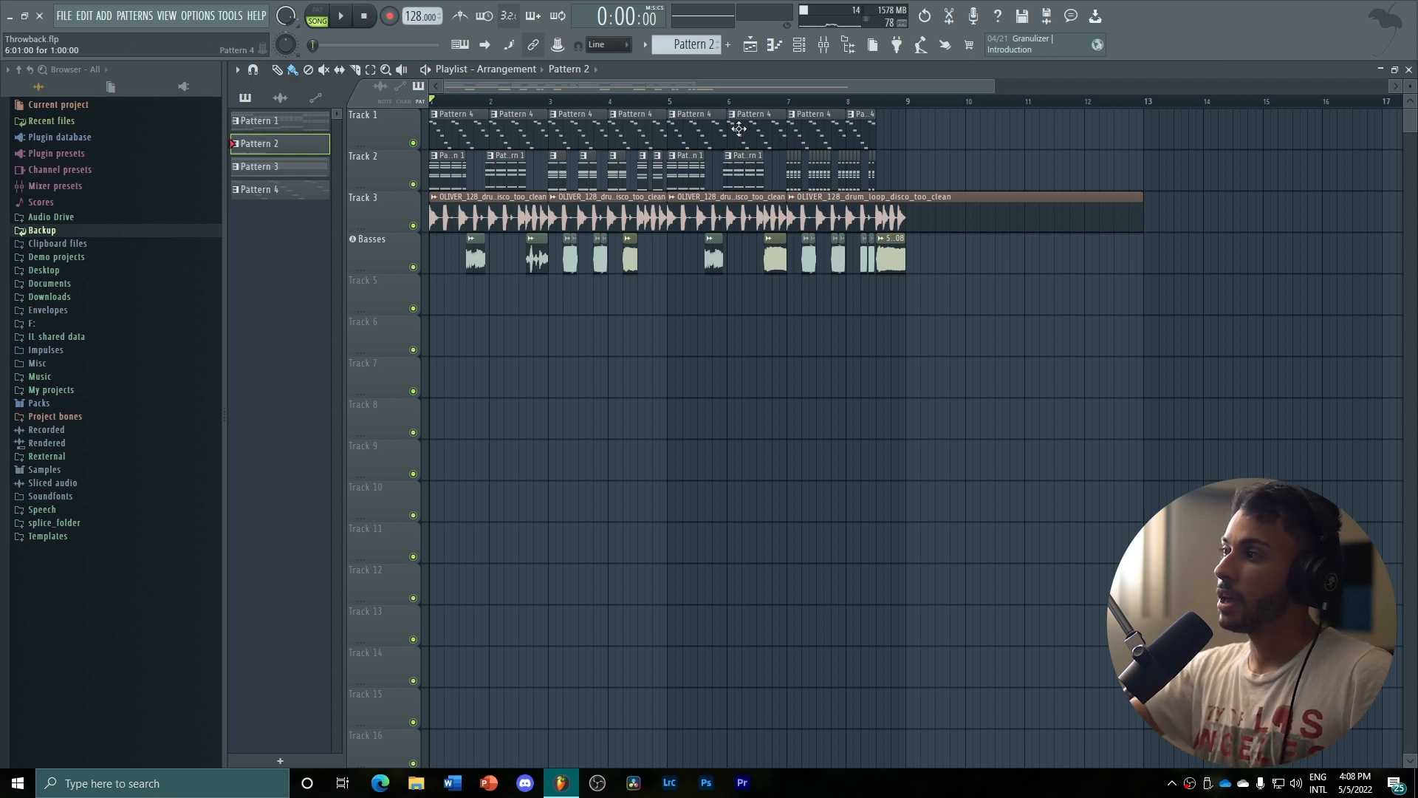
Play the arrangement briefly from bar 7 and stop
left_click(787, 102)
key("space")
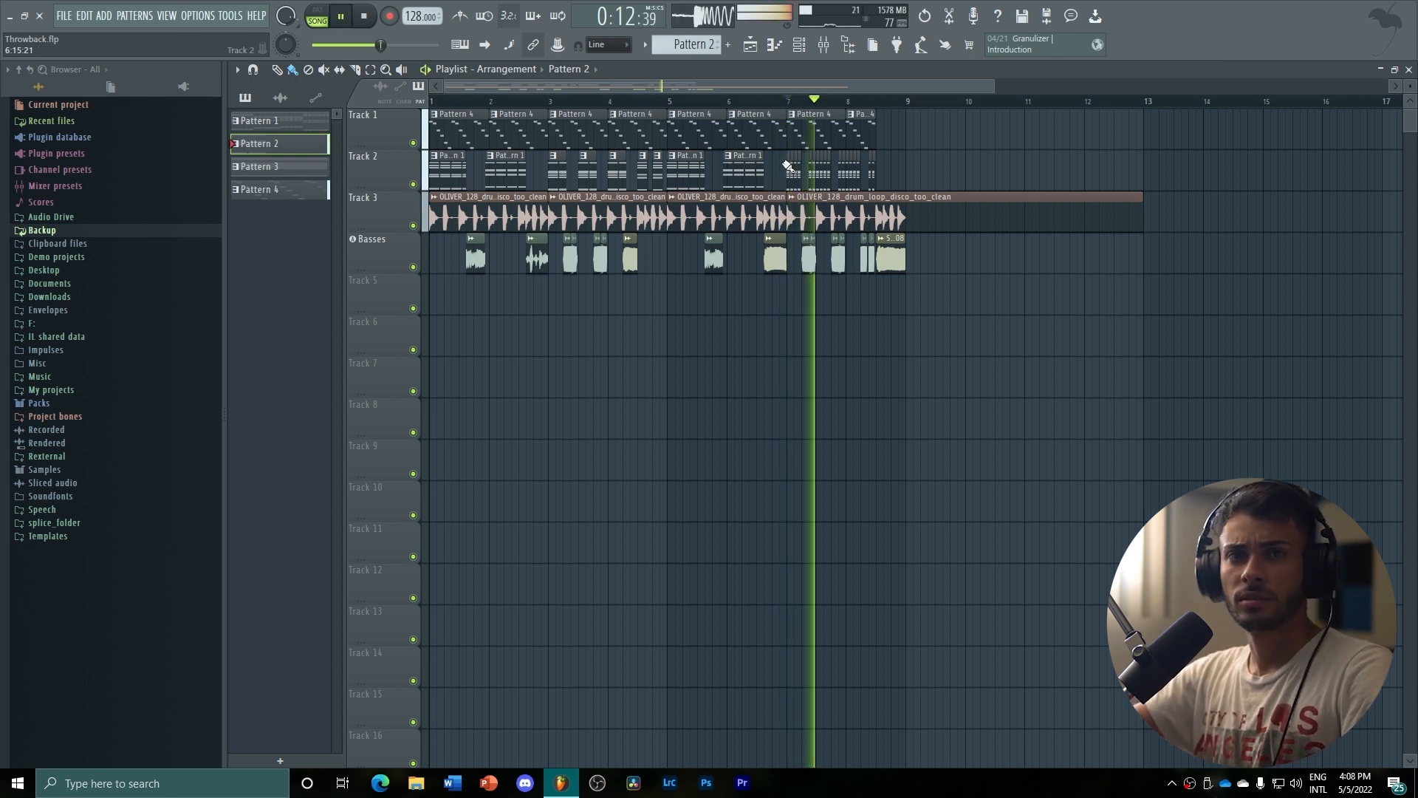
key("space")
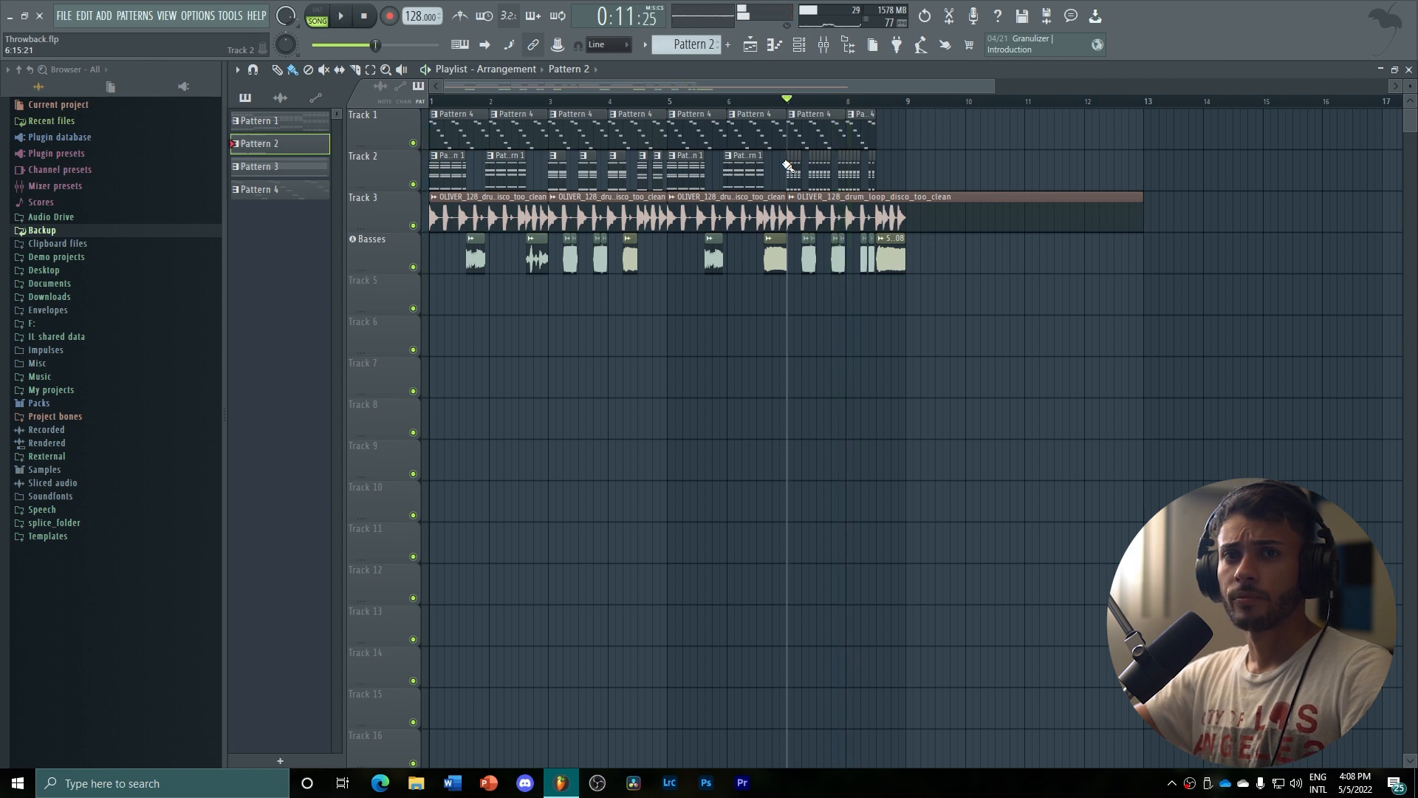